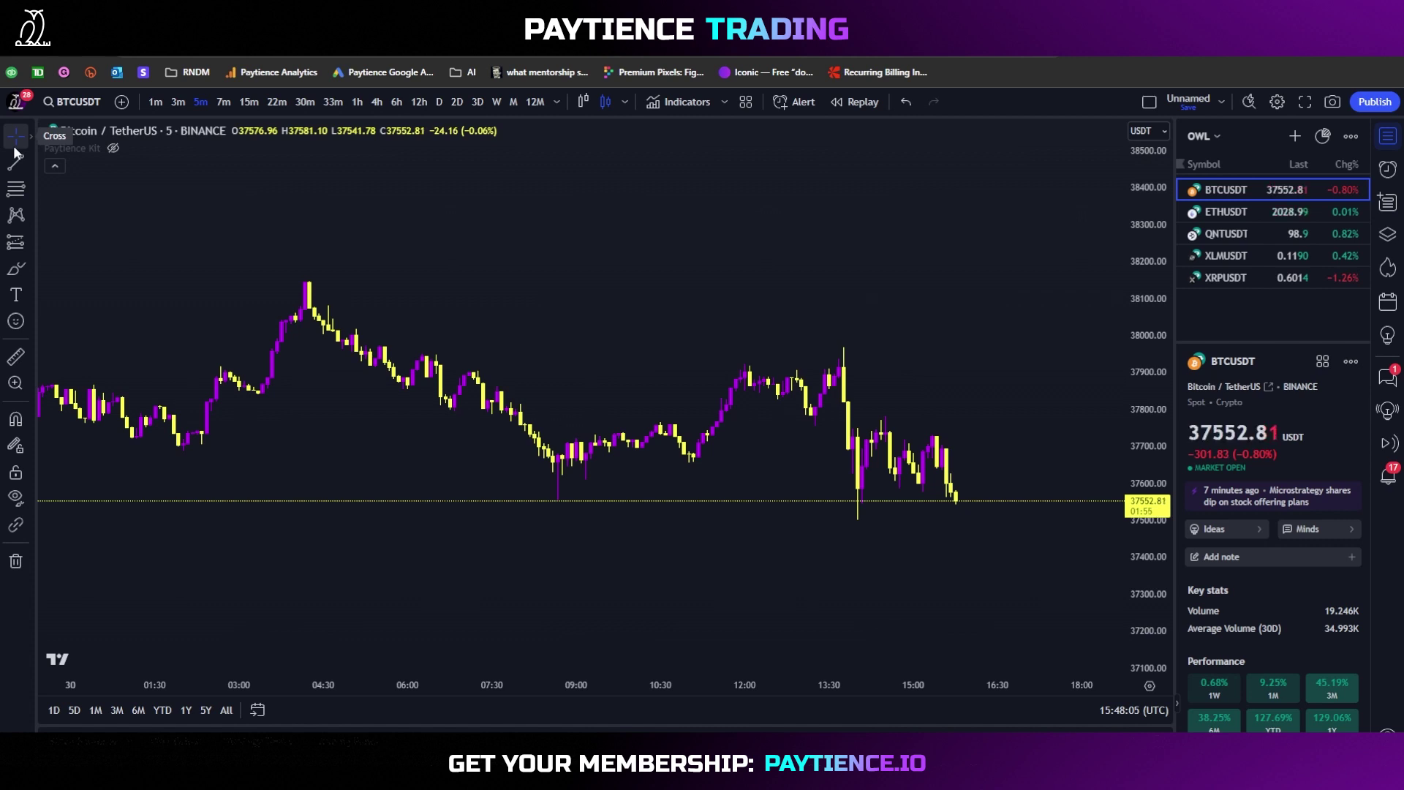
Turn off the browser's 'Show bookmarks bar' option above the BTCUSDT chart.
{"action": "scroll", "coordinate": [726, 289], "scroll_direction": "down", "scroll_amount": 3}
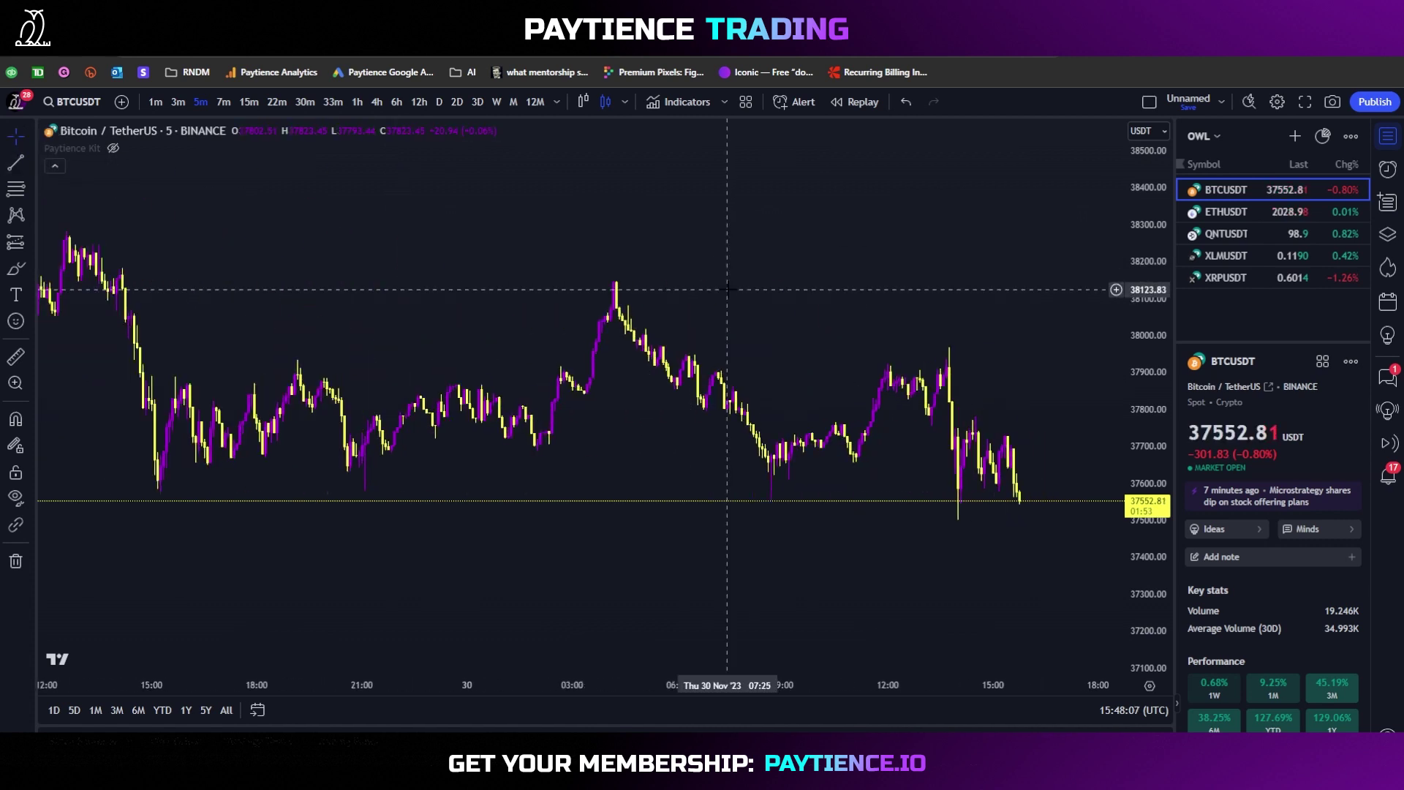
{"action": "scroll", "coordinate": [728, 289], "scroll_direction": "up", "scroll_amount": 1}
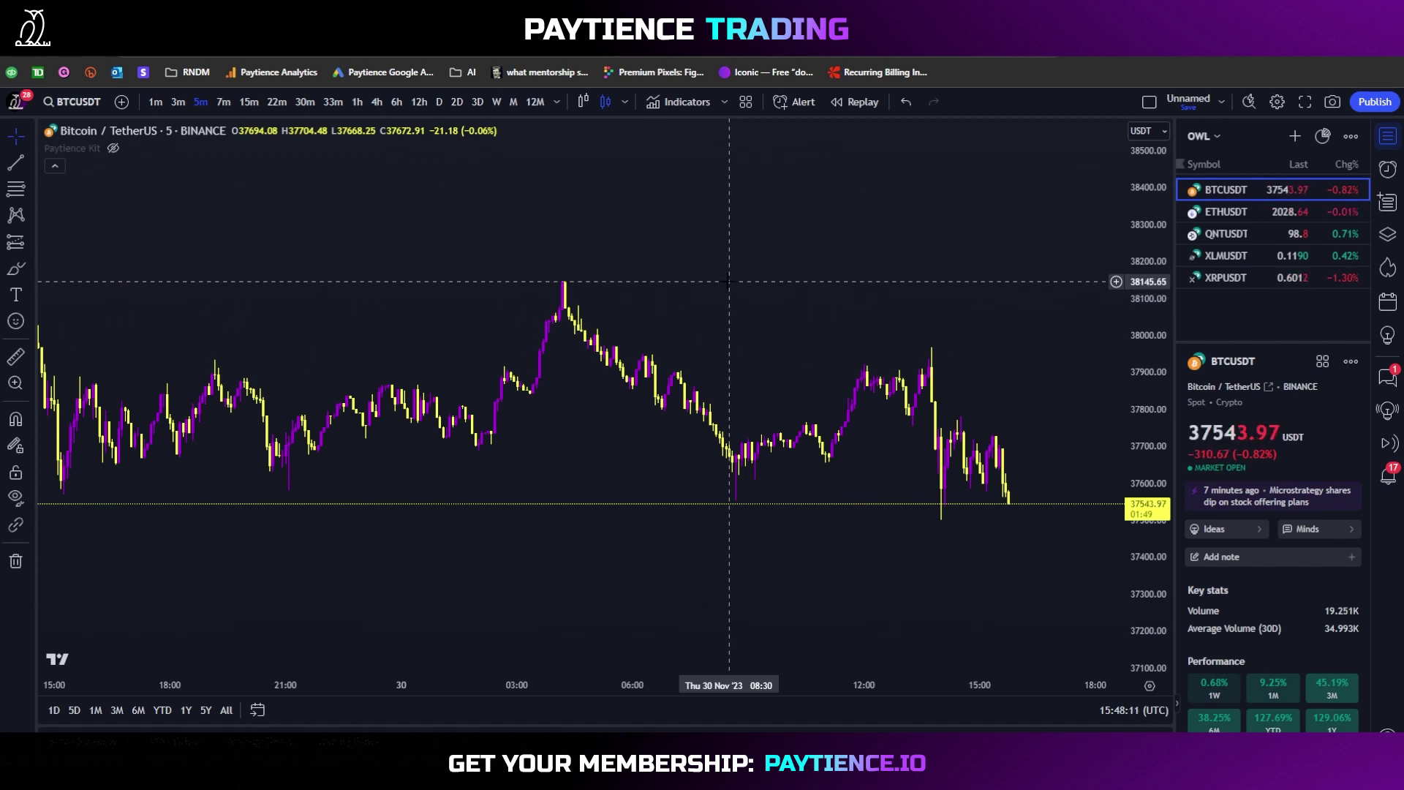
{"action": "scroll", "coordinate": [728, 281], "scroll_direction": "down", "scroll_amount": 2}
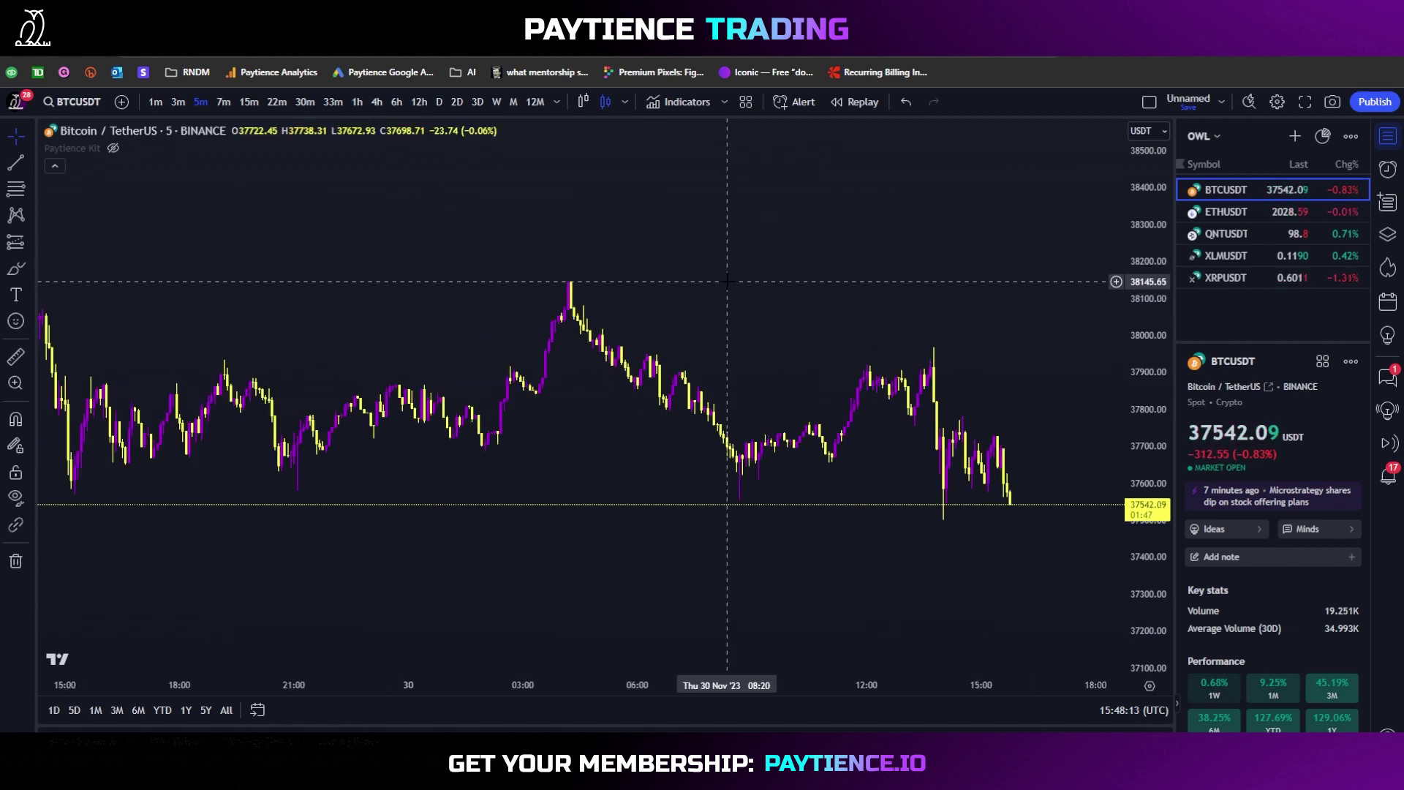
{"action": "right_click", "coordinate": [1047, 76]}
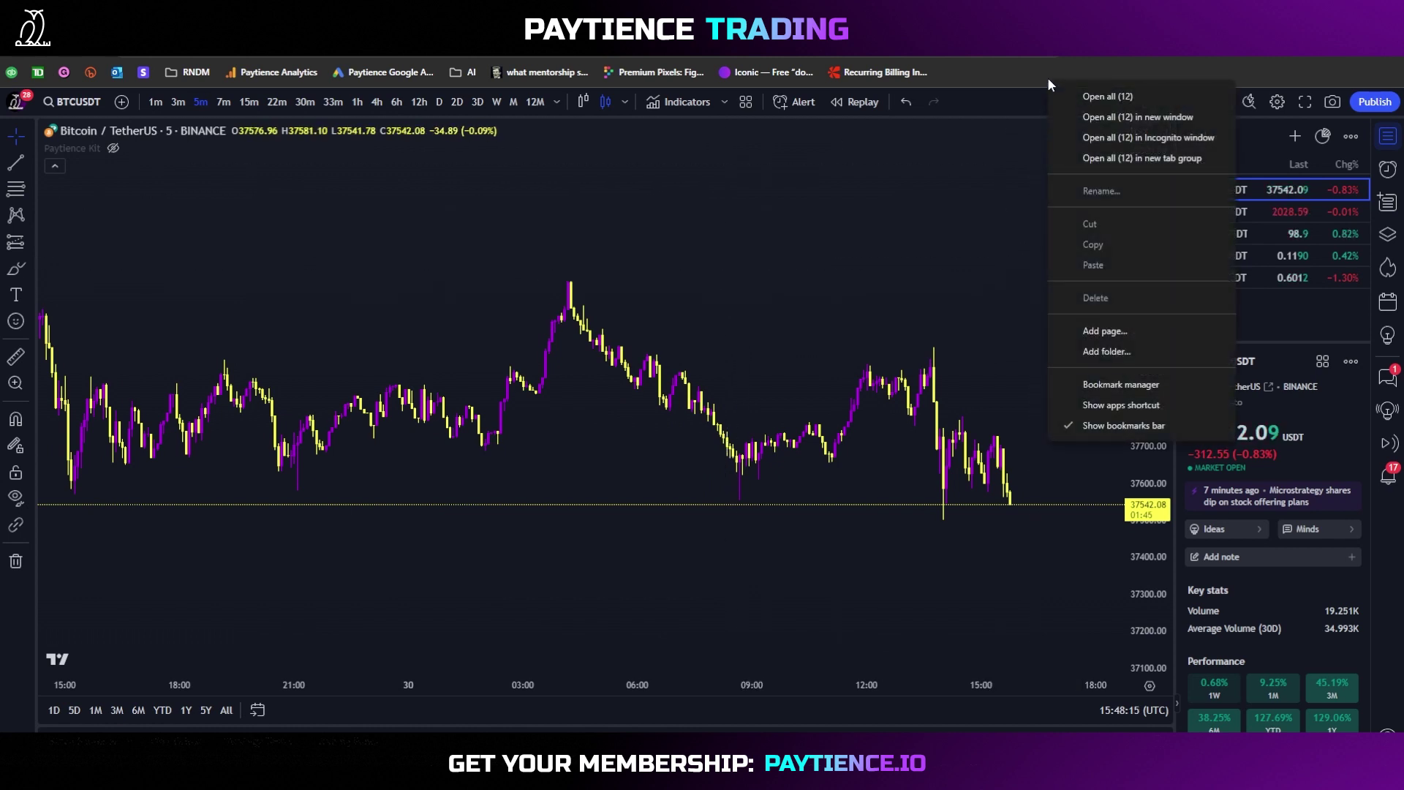
{"action": "left_click", "coordinate": [1138, 426]}
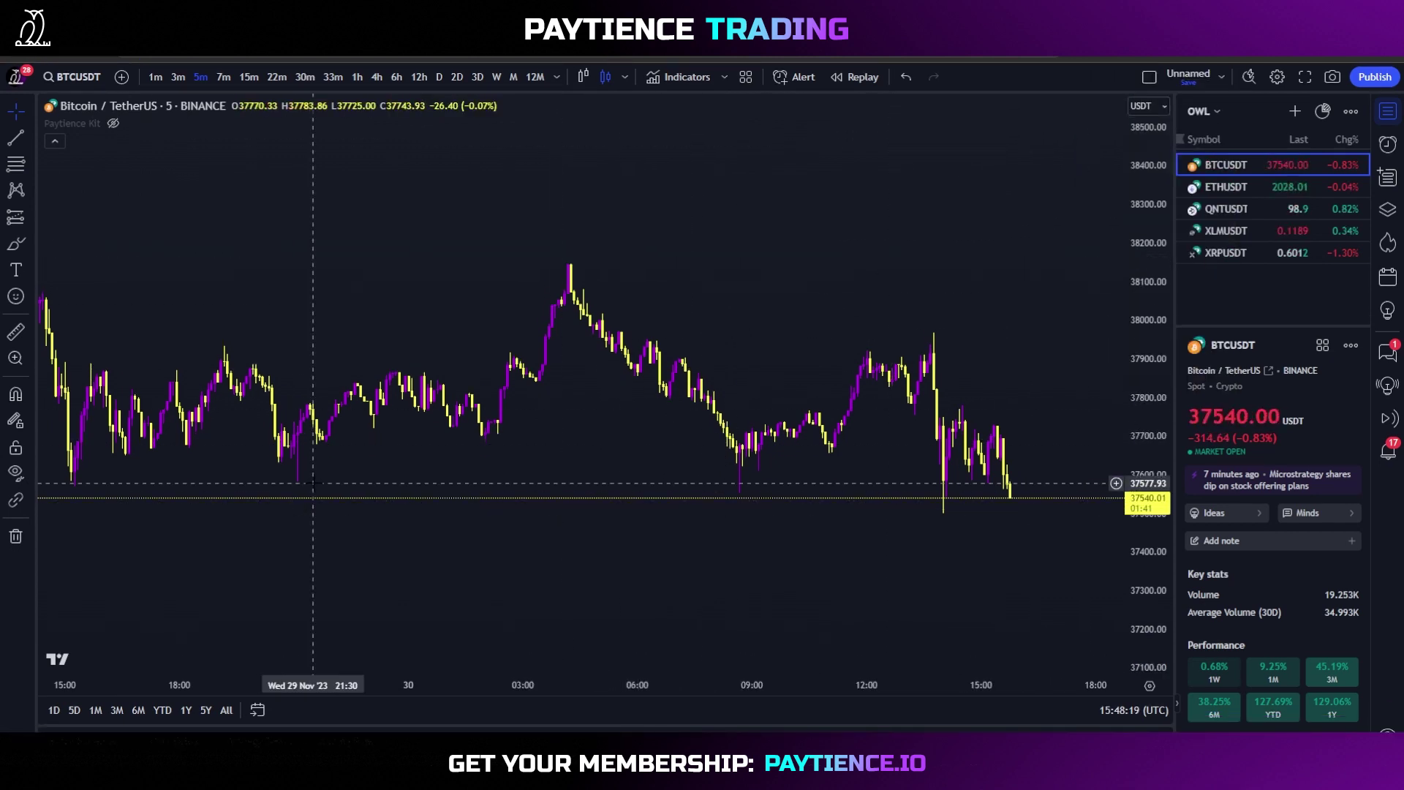
Zoom the BTCUSDT 5-minute chart in and out, then open the Create Alert form.
{"action": "scroll", "coordinate": [312, 481], "scroll_direction": "down", "scroll_amount": 3}
{"action": "scroll", "coordinate": [311, 480], "scroll_direction": "up", "scroll_amount": 3}
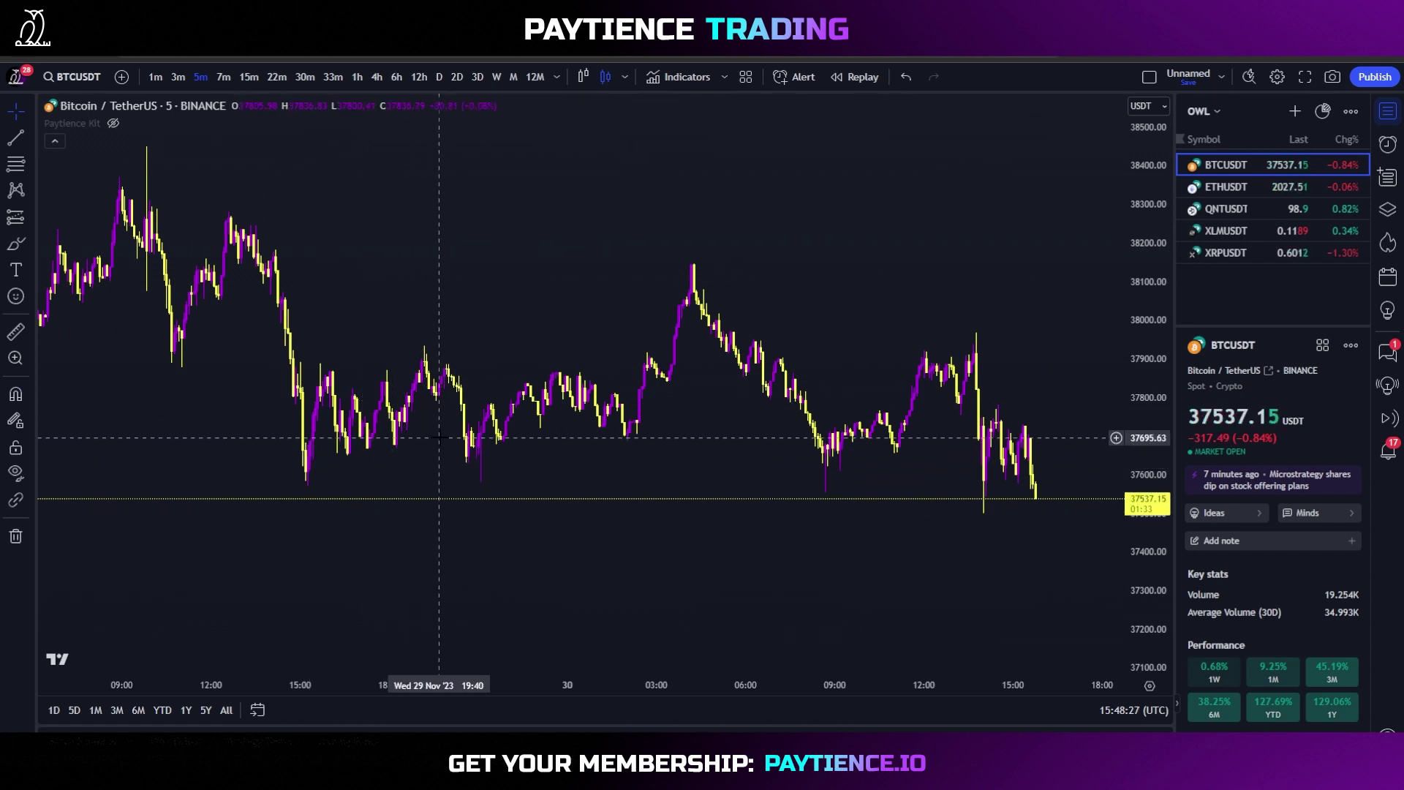
{"action": "scroll", "coordinate": [443, 434], "scroll_direction": "up", "scroll_amount": 3}
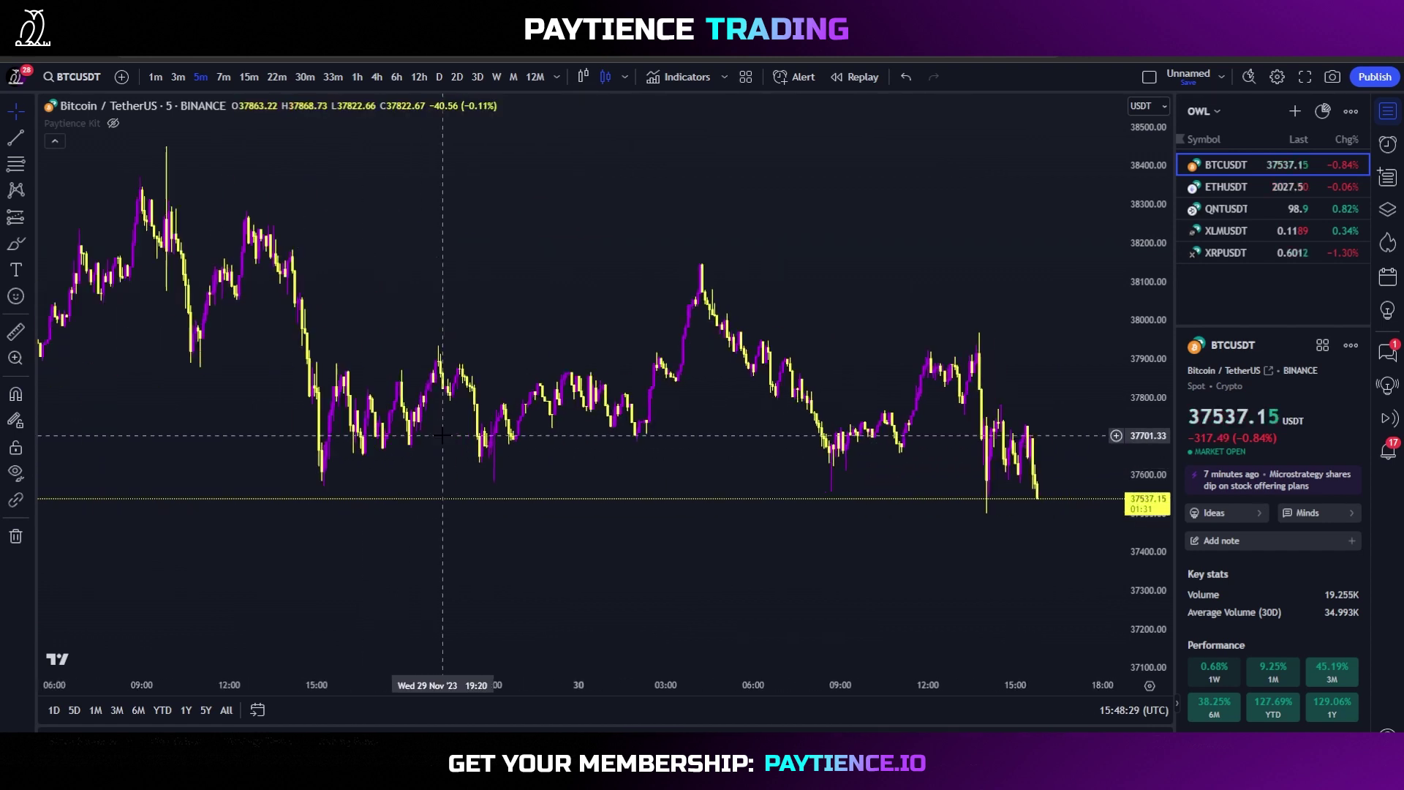
{"action": "scroll", "coordinate": [1084, 453], "scroll_direction": "up", "scroll_amount": 4}
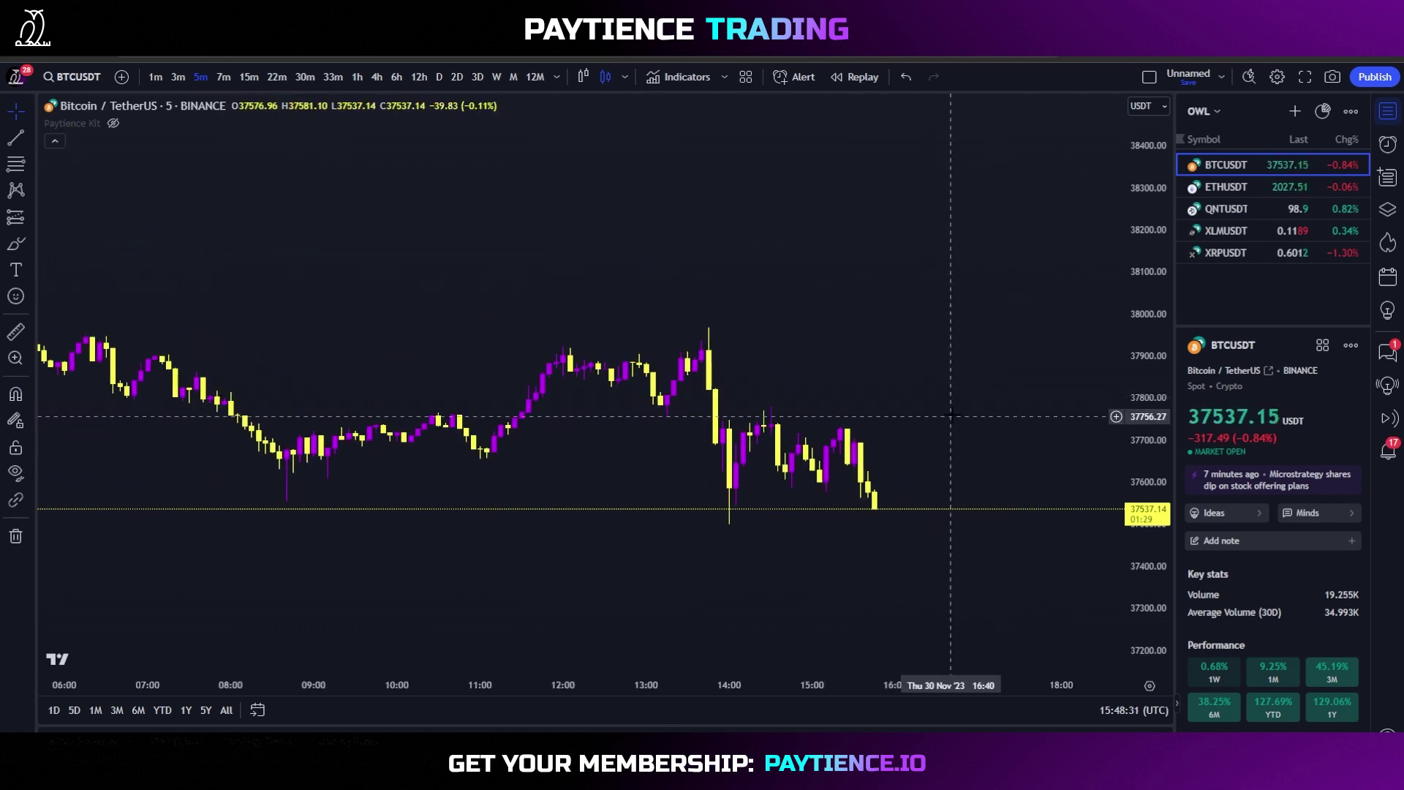
{"action": "scroll", "coordinate": [947, 411], "scroll_direction": "down", "scroll_amount": 5}
{"action": "scroll", "coordinate": [947, 411], "scroll_direction": "up", "scroll_amount": 3}
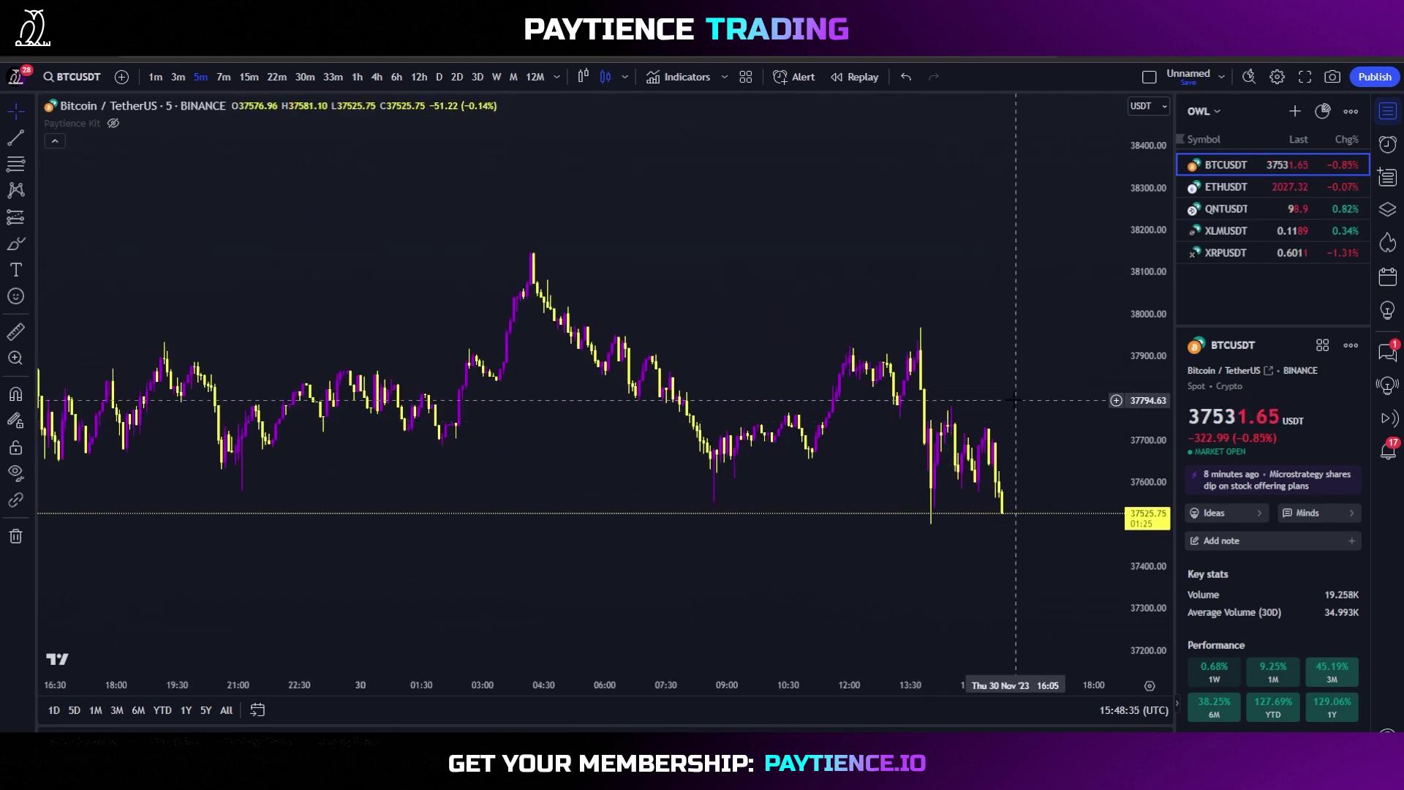
{"action": "scroll", "coordinate": [1015, 400], "scroll_direction": "up", "scroll_amount": 1}
{"action": "scroll", "coordinate": [1015, 400], "scroll_direction": "down", "scroll_amount": 1}
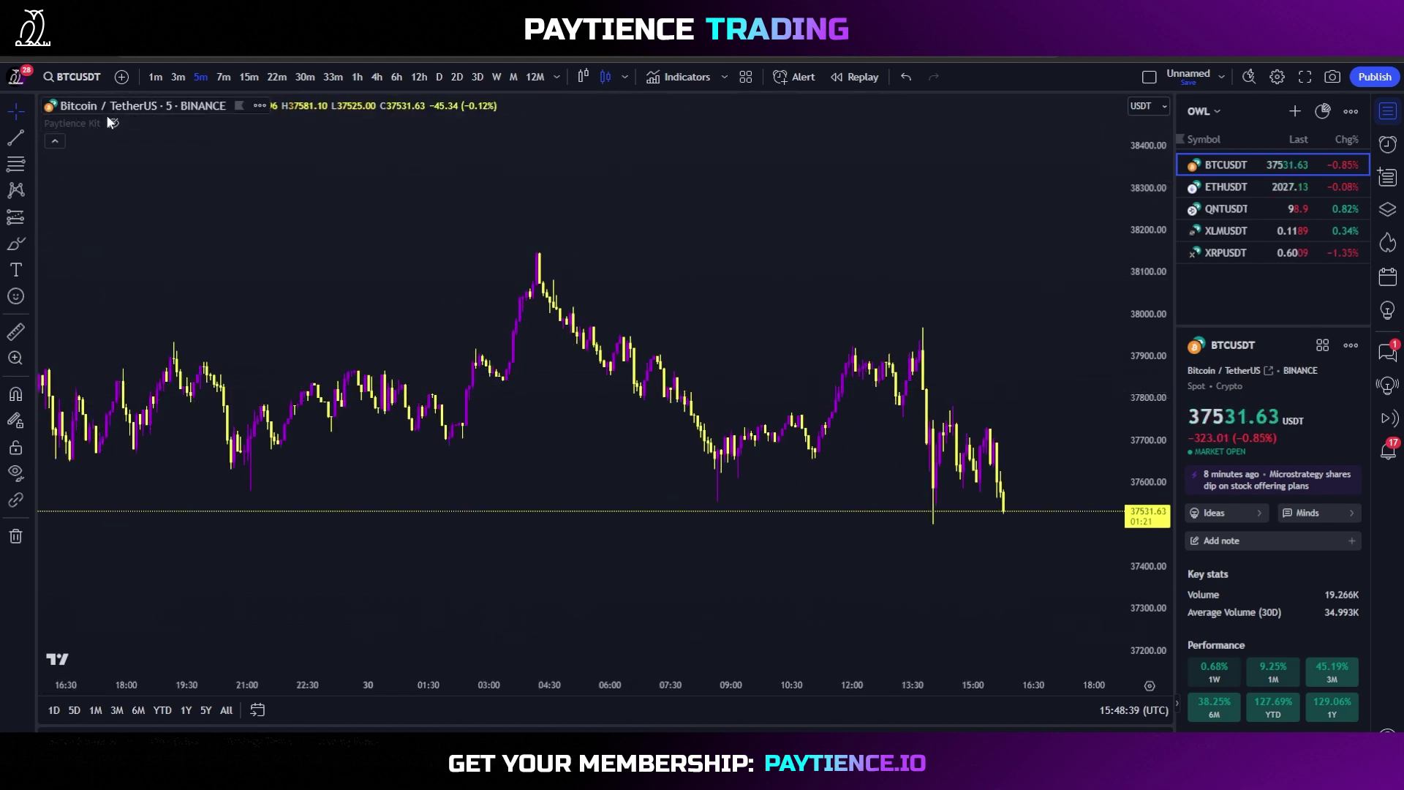
{"action": "scroll", "coordinate": [768, 275], "scroll_direction": "up", "scroll_amount": 1}
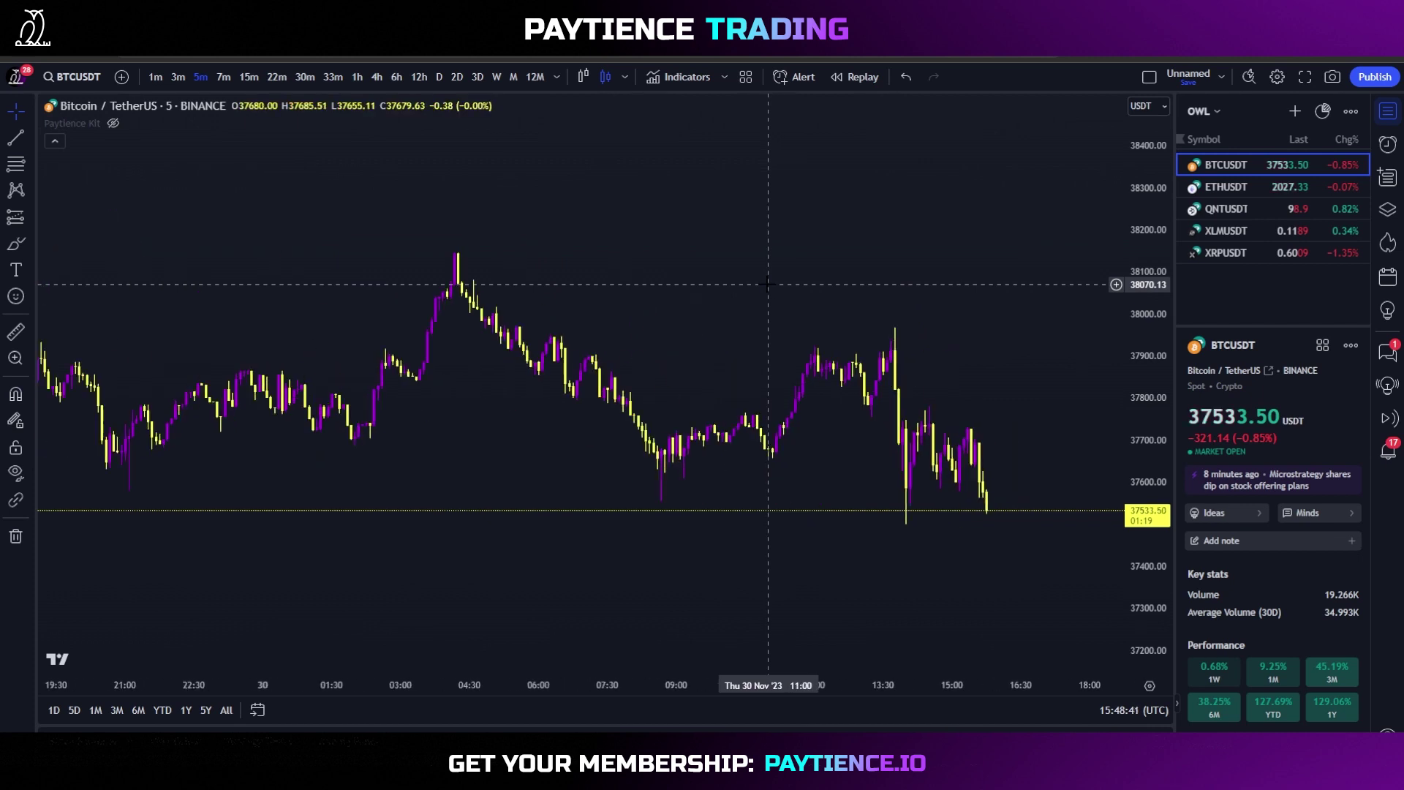
{"action": "scroll", "coordinate": [767, 276], "scroll_direction": "down", "scroll_amount": 1}
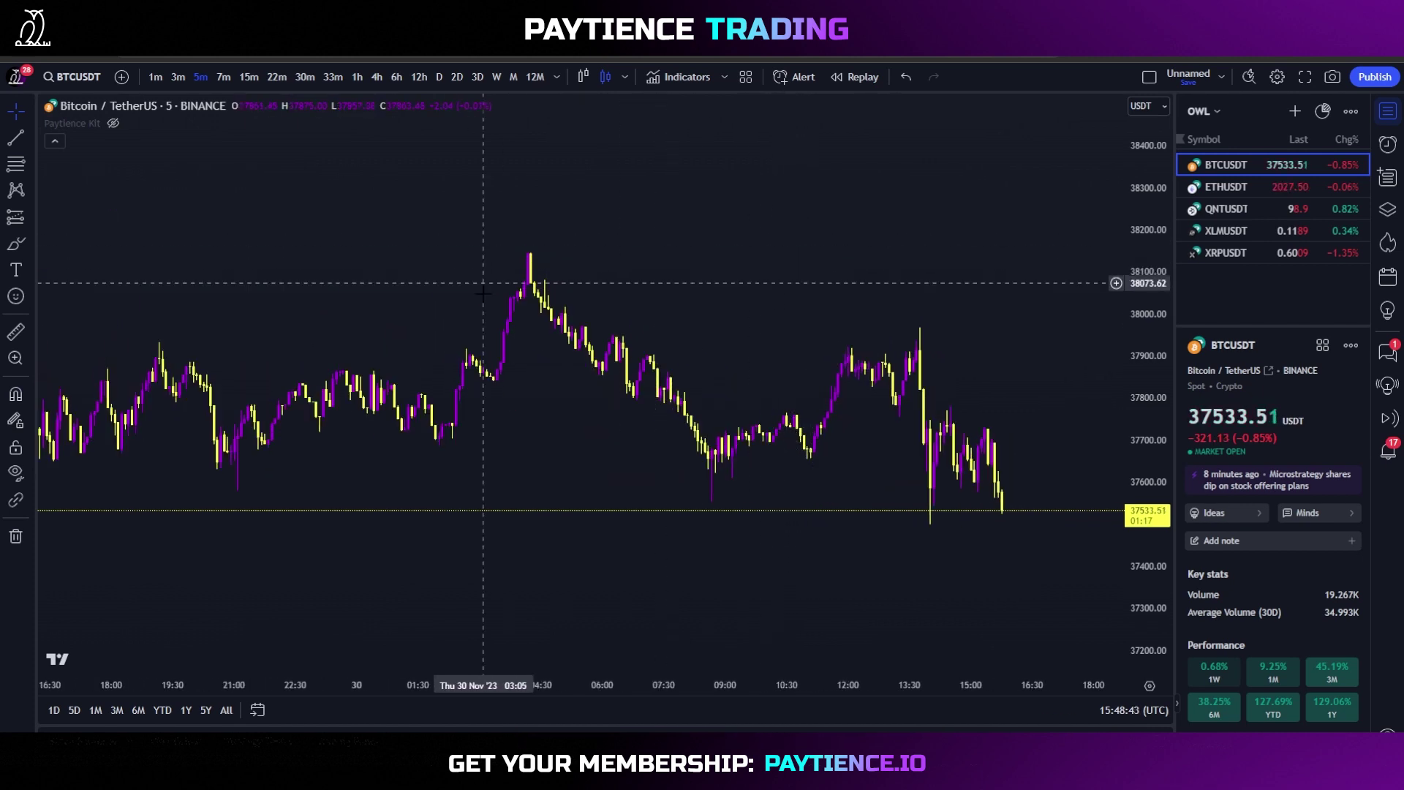
{"action": "scroll", "coordinate": [517, 258], "scroll_direction": "up", "scroll_amount": 1}
{"action": "scroll", "coordinate": [517, 258], "scroll_direction": "up", "scroll_amount": 2}
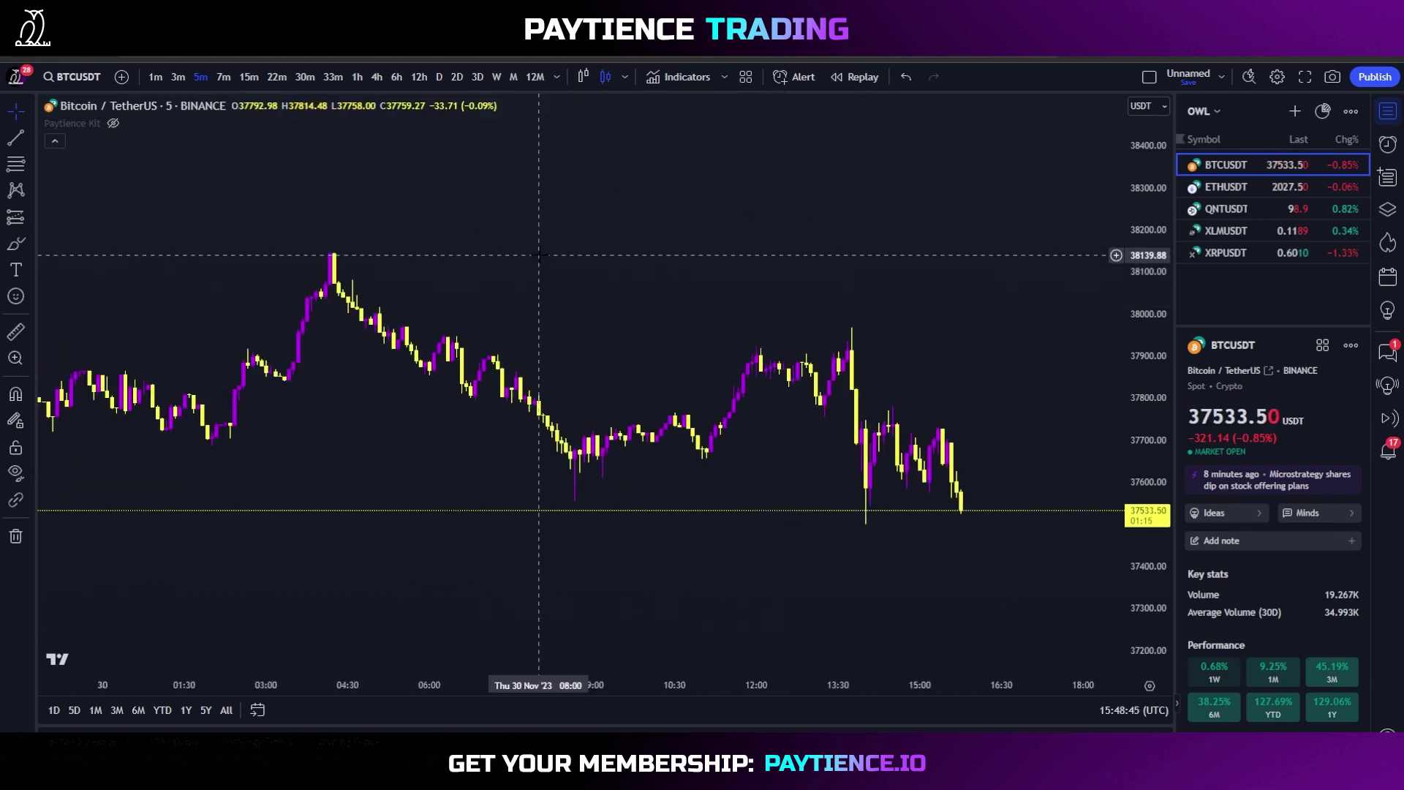
{"action": "scroll", "coordinate": [658, 117], "scroll_direction": "down", "scroll_amount": 1}
{"action": "scroll", "coordinate": [692, 106], "scroll_direction": "up", "scroll_amount": 1}
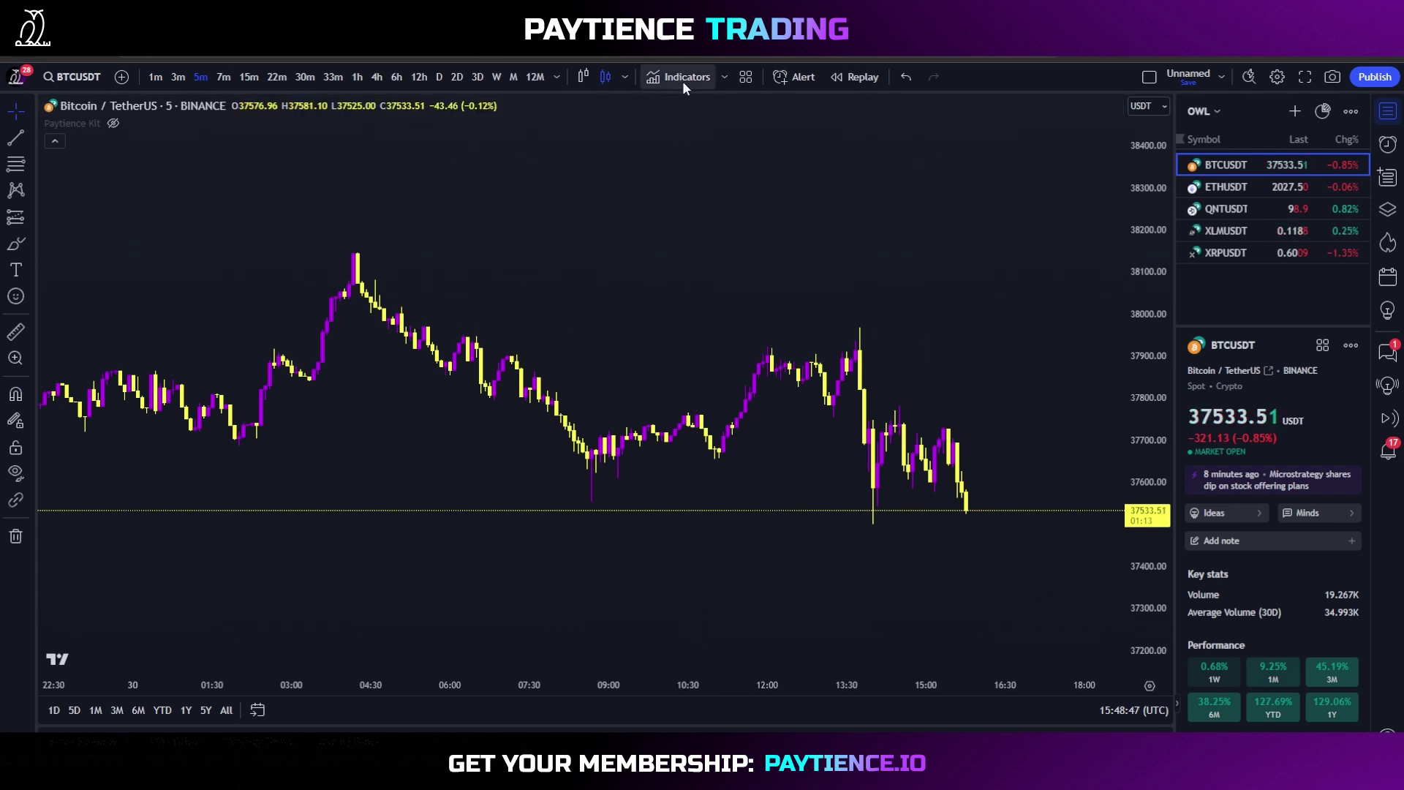
{"action": "left_click", "coordinate": [791, 79]}
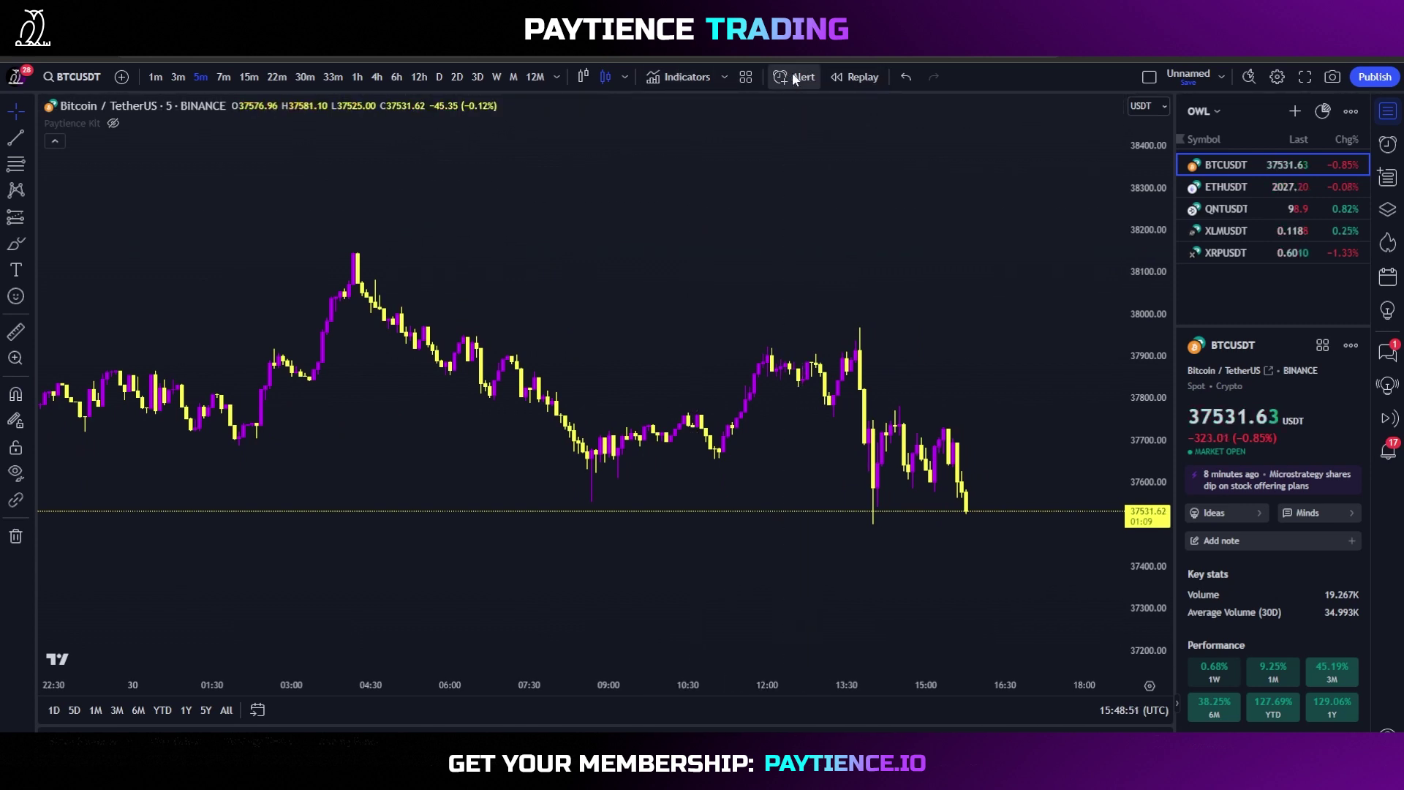
Nudge the alert form aside and browse the Condition source list.
{"action": "left_click_drag", "start_coordinate": [702, 168], "coordinate": [724, 153]}
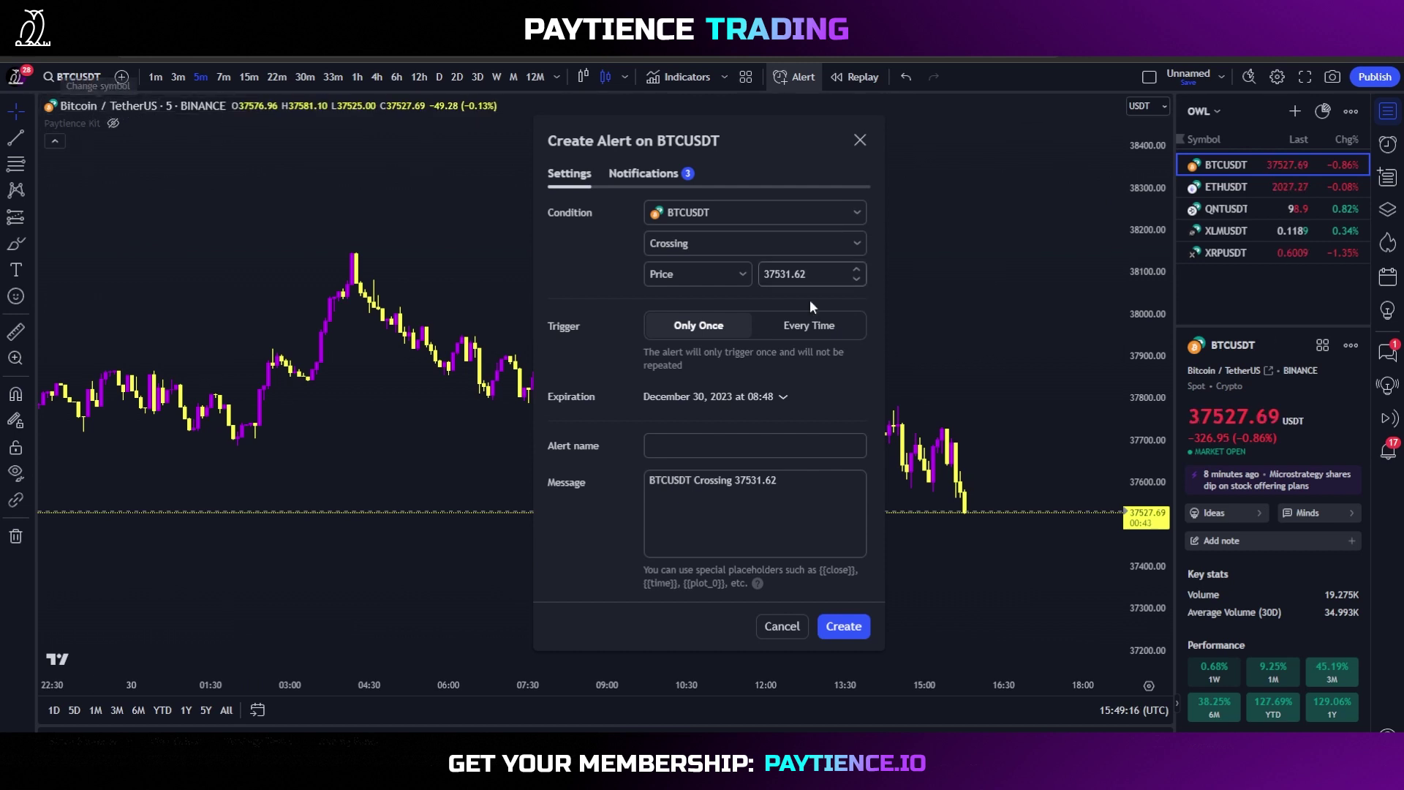
{"action": "left_click", "coordinate": [697, 213]}
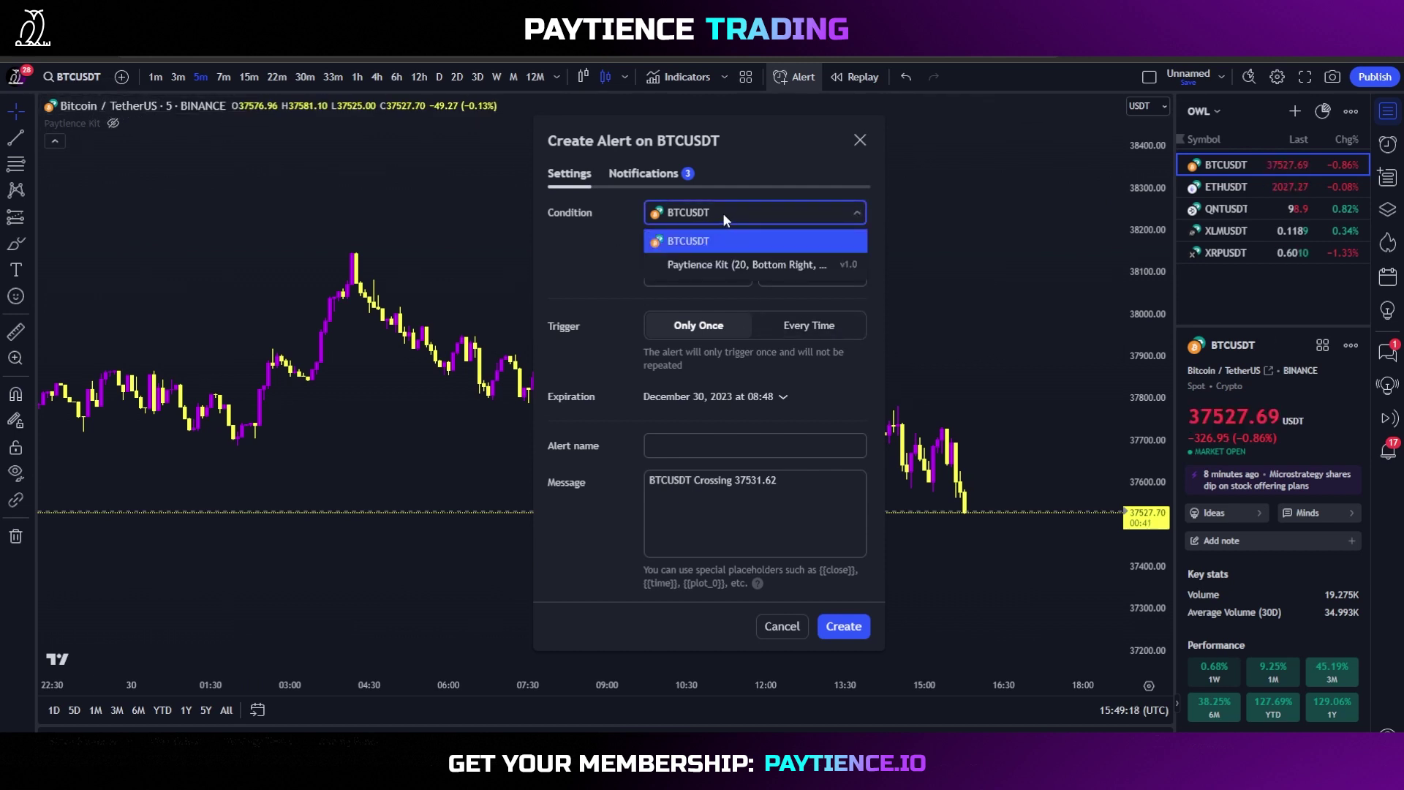
{"action": "left_click", "coordinate": [654, 214]}
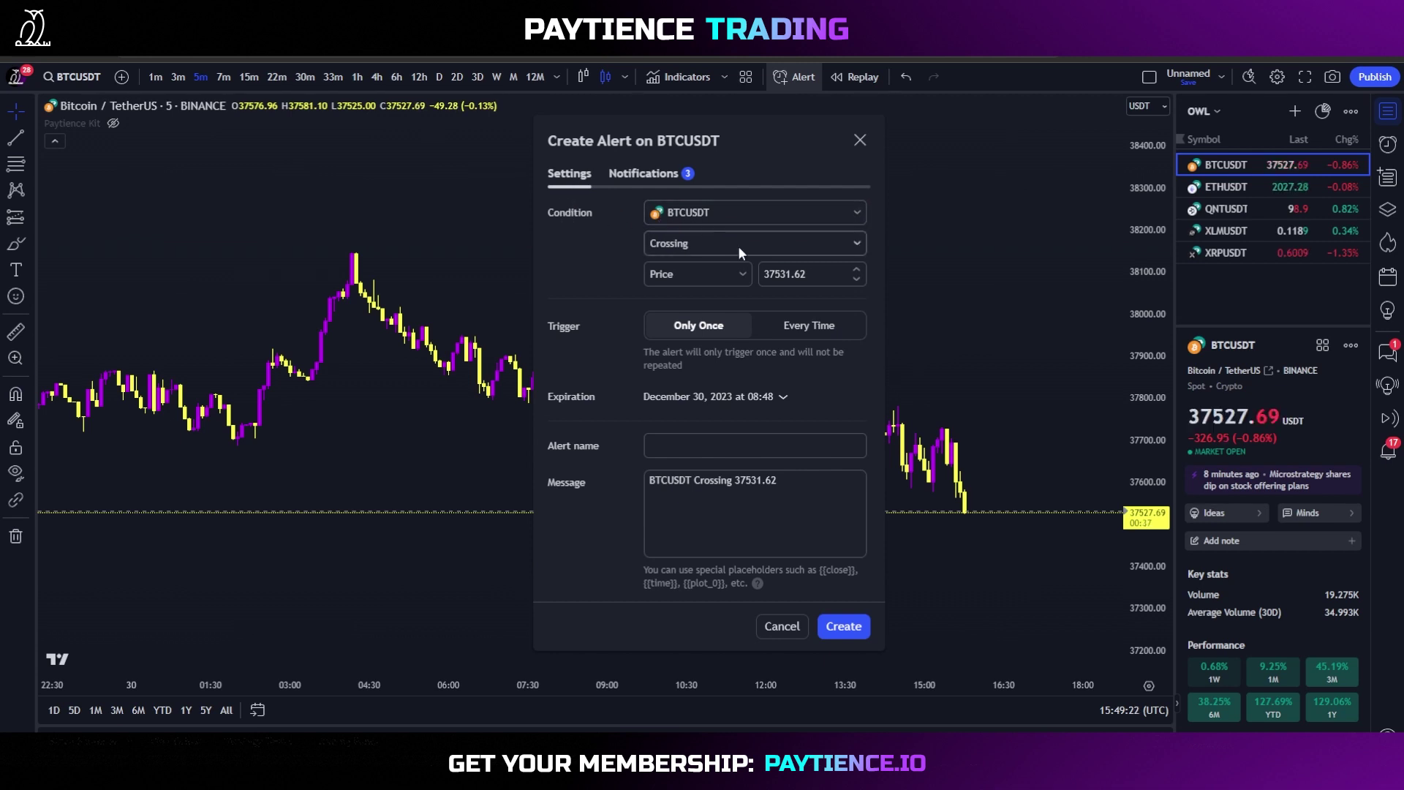
{"action": "left_click", "coordinate": [741, 213]}
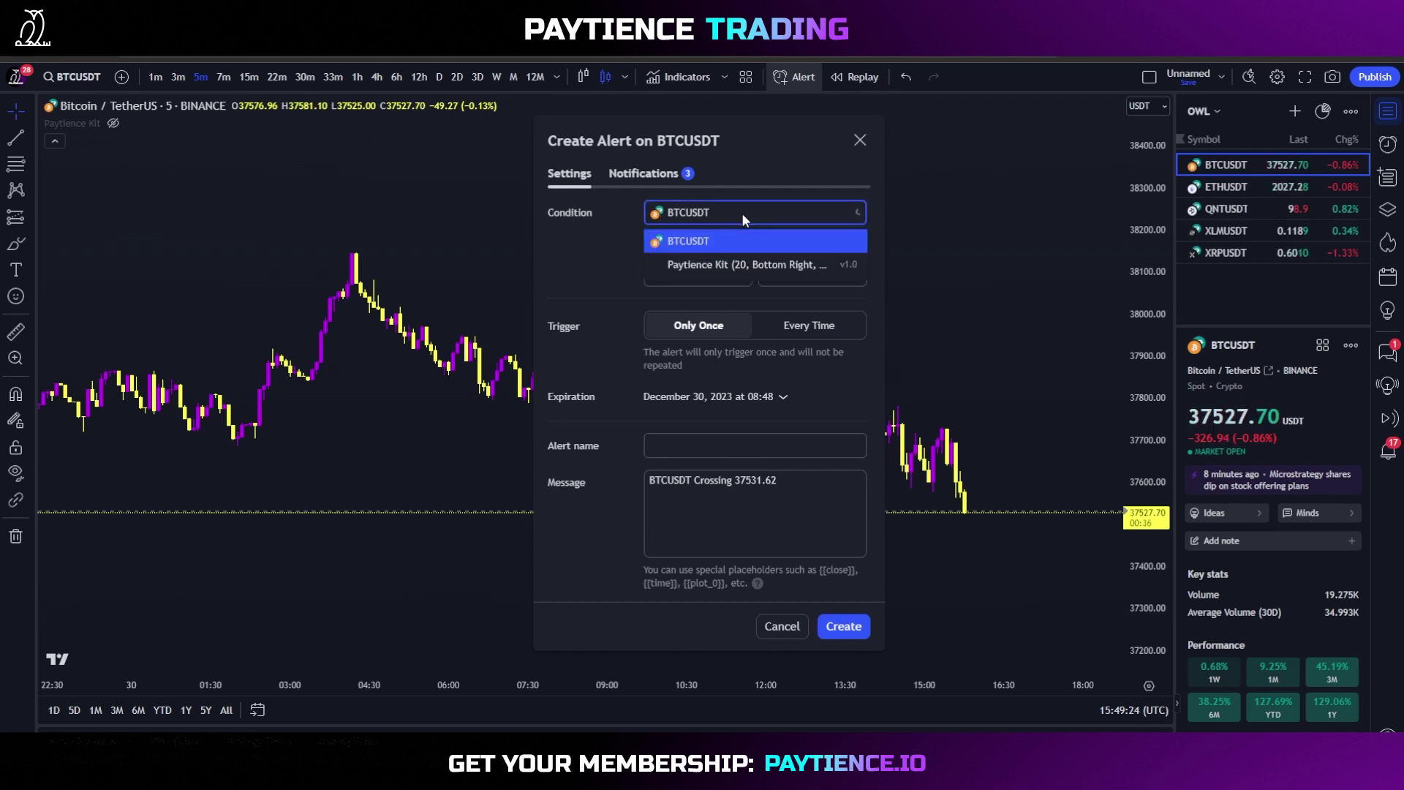
{"action": "left_click", "coordinate": [620, 214]}
{"action": "left_click", "coordinate": [687, 218]}
{"action": "left_click", "coordinate": [607, 237]}
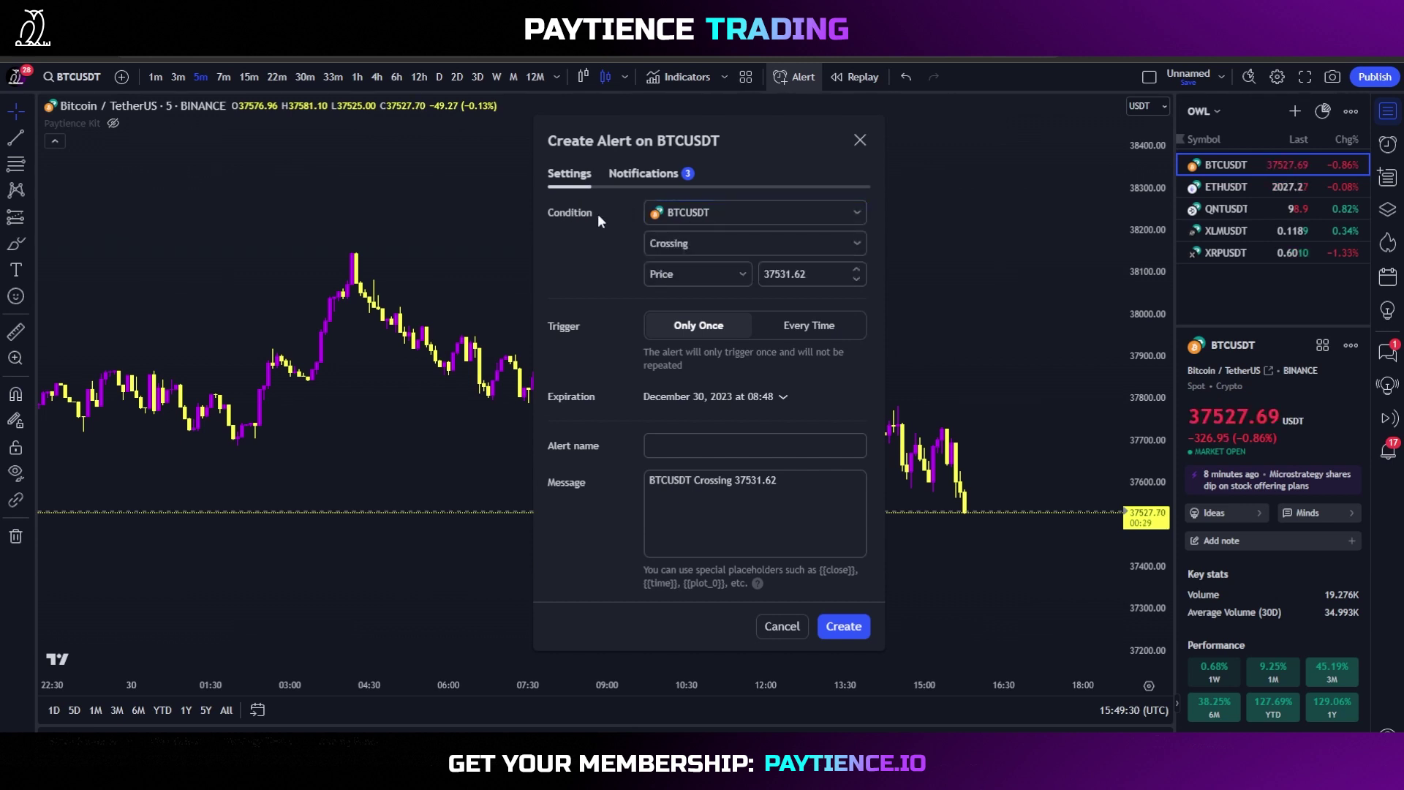
Review condition types like Crossing Up and Greater Than, keeping BTCUSDT and Crossing.
{"action": "left_click", "coordinate": [700, 237]}
{"action": "left_click", "coordinate": [705, 237]}
{"action": "left_click", "coordinate": [705, 236]}
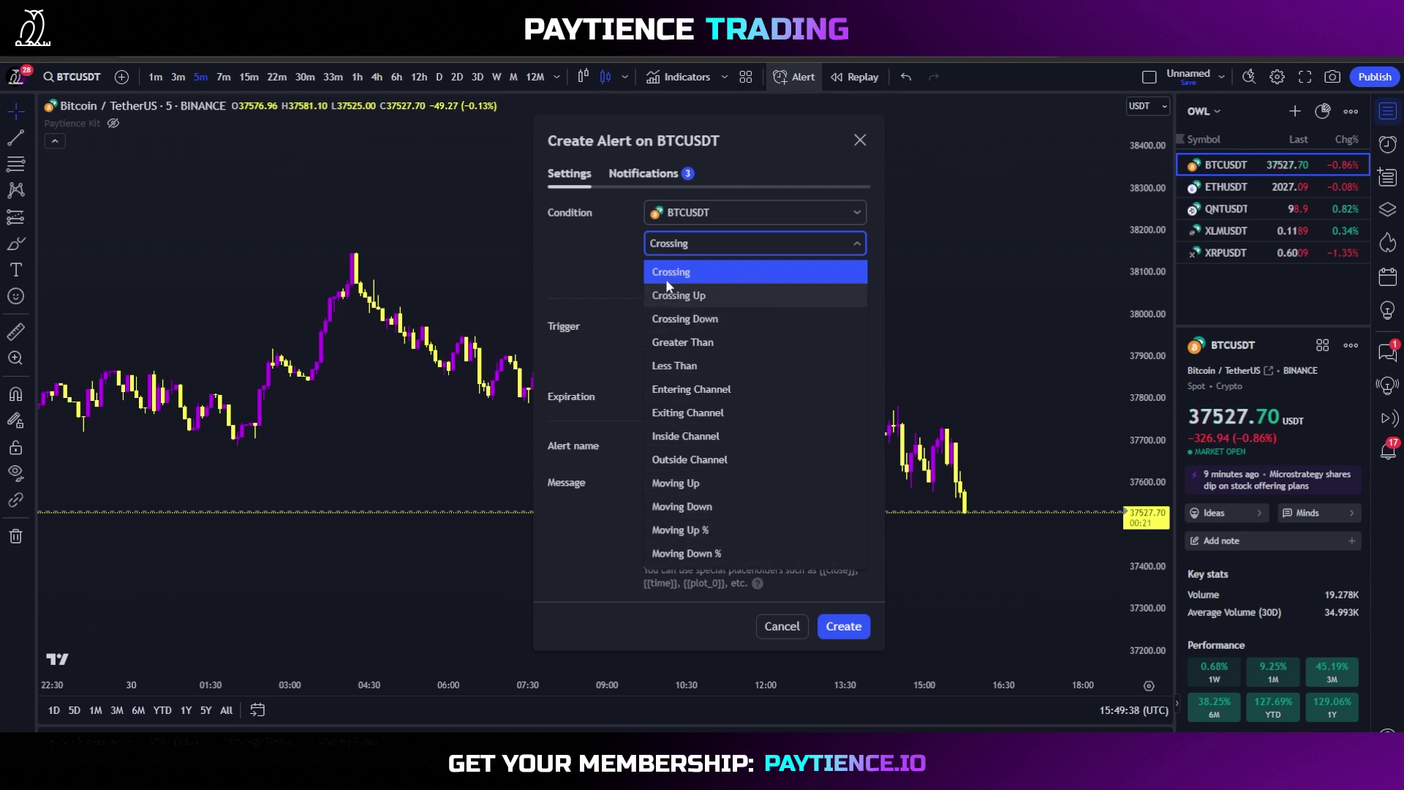
{"action": "left_click", "coordinate": [693, 245]}
{"action": "left_click", "coordinate": [702, 214]}
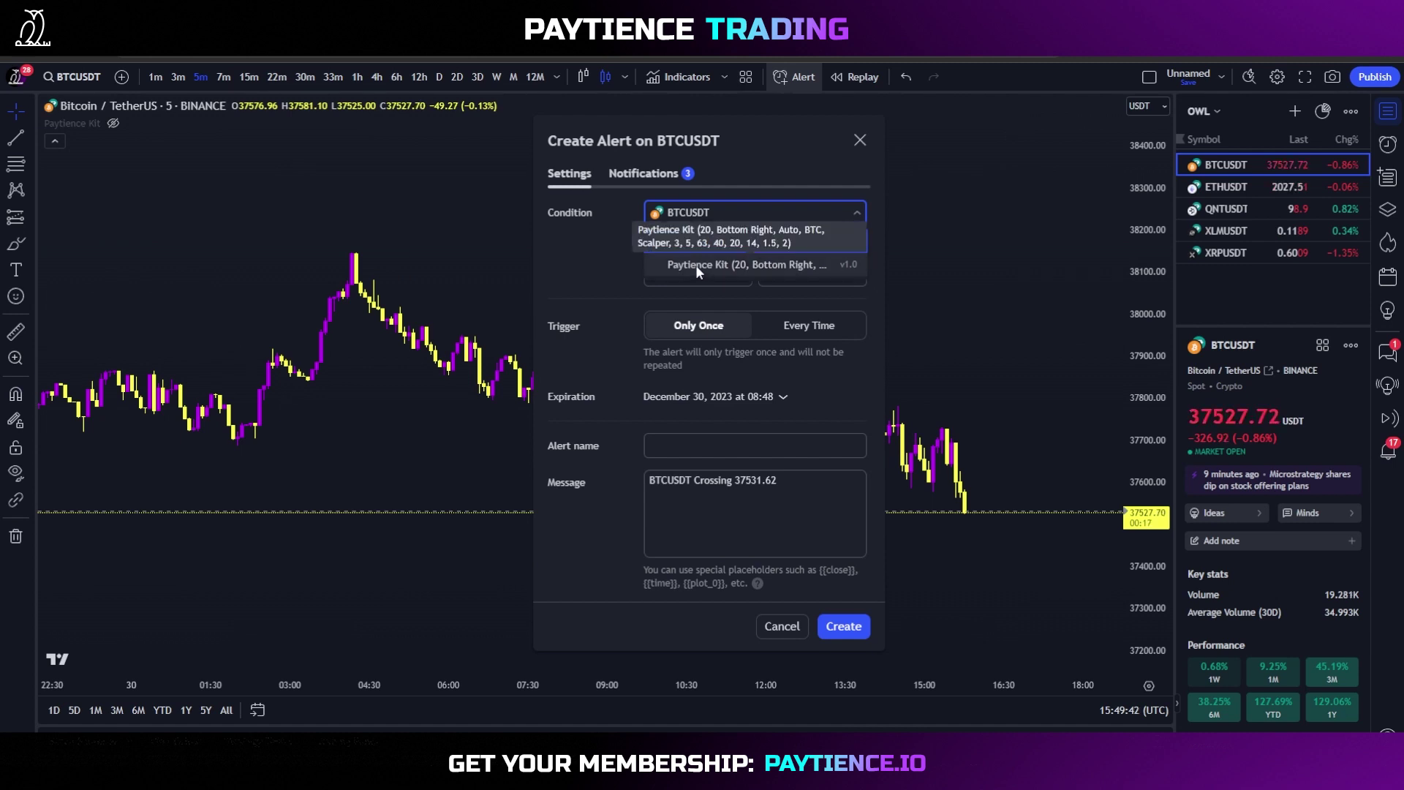
{"action": "left_click", "coordinate": [702, 234]}
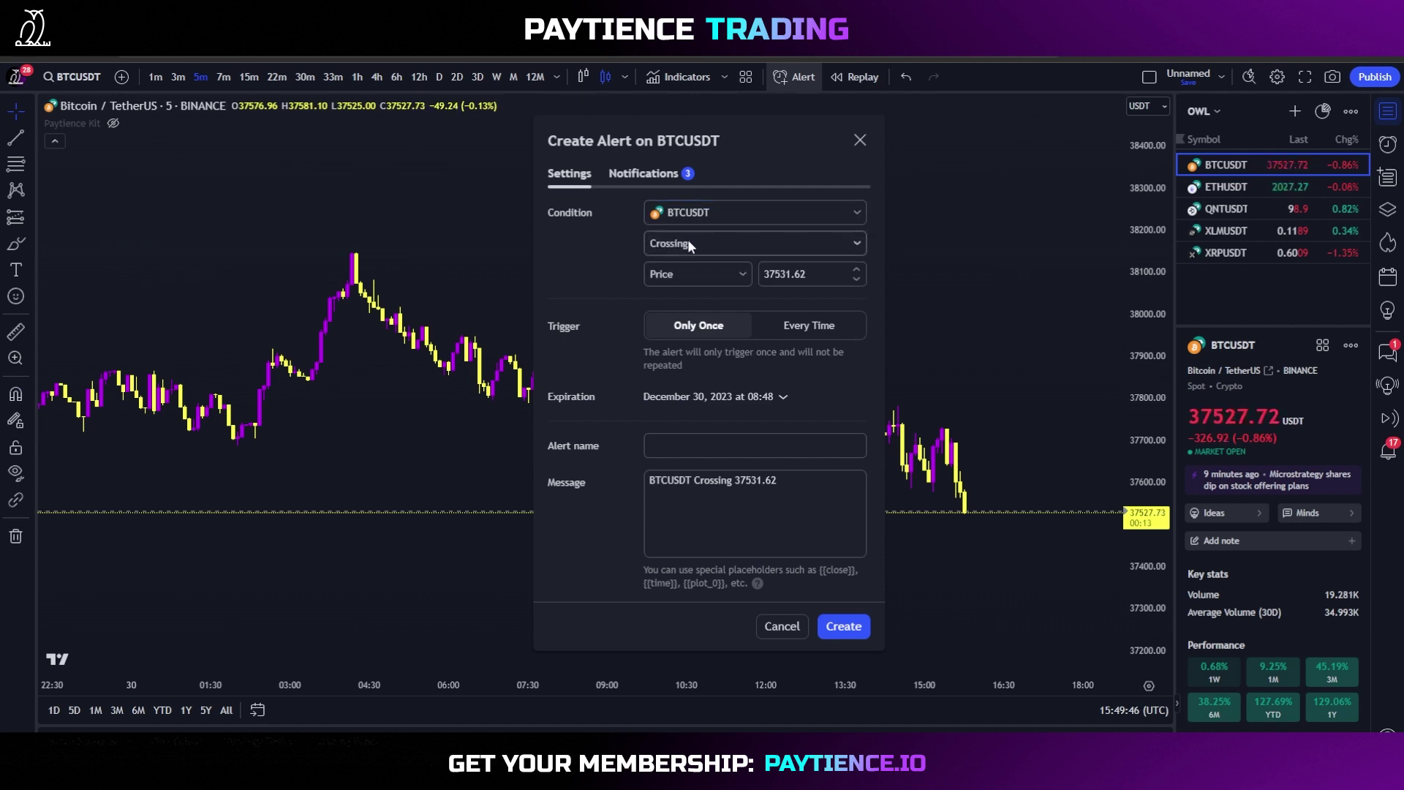
{"action": "left_click", "coordinate": [704, 241]}
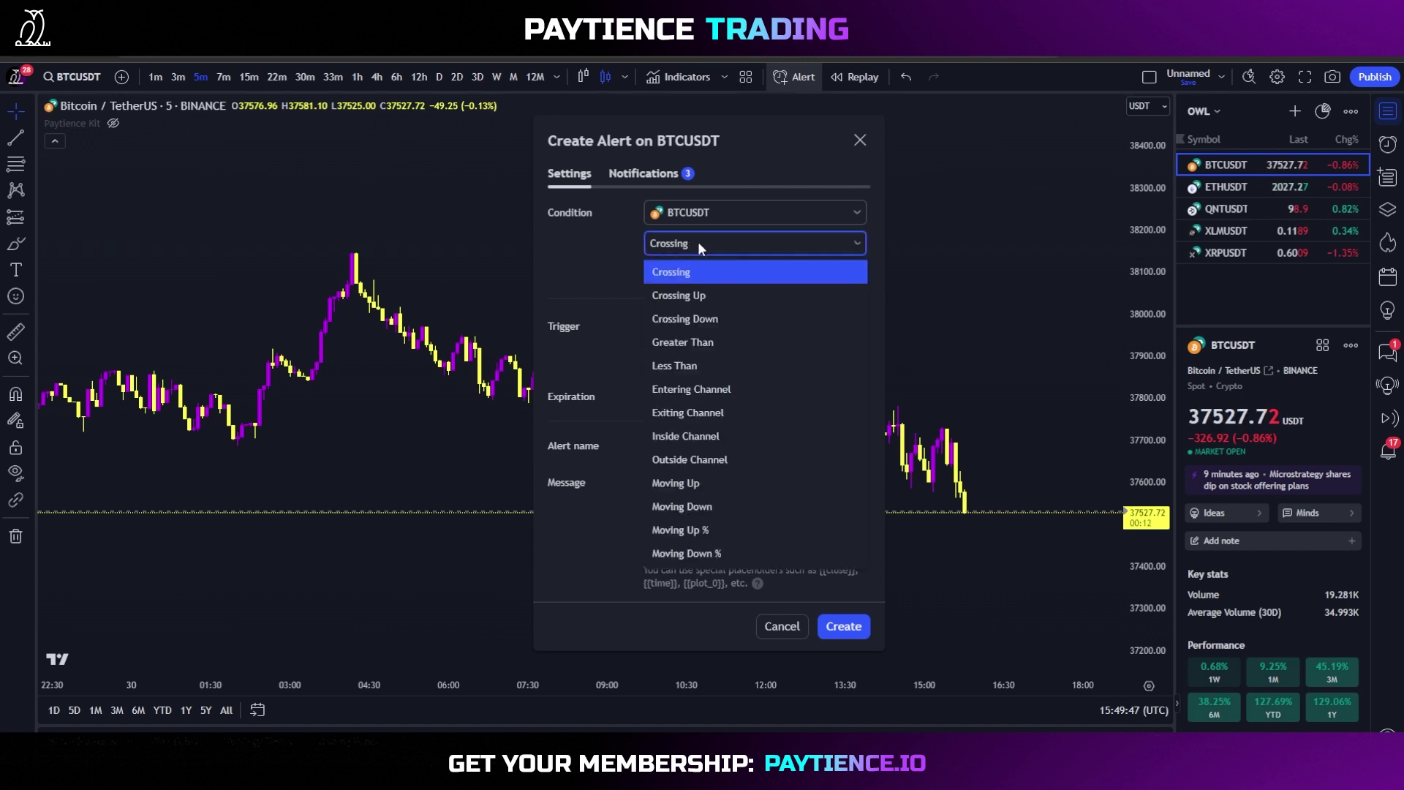
{"action": "left_click", "coordinate": [621, 244]}
Close the Create Alert form without creating an alert.
{"action": "left_click_drag", "start_coordinate": [828, 152], "coordinate": [757, 149]}
{"action": "left_click", "coordinate": [761, 140]}
{"action": "scroll", "coordinate": [824, 248], "scroll_direction": "down", "scroll_amount": 2}
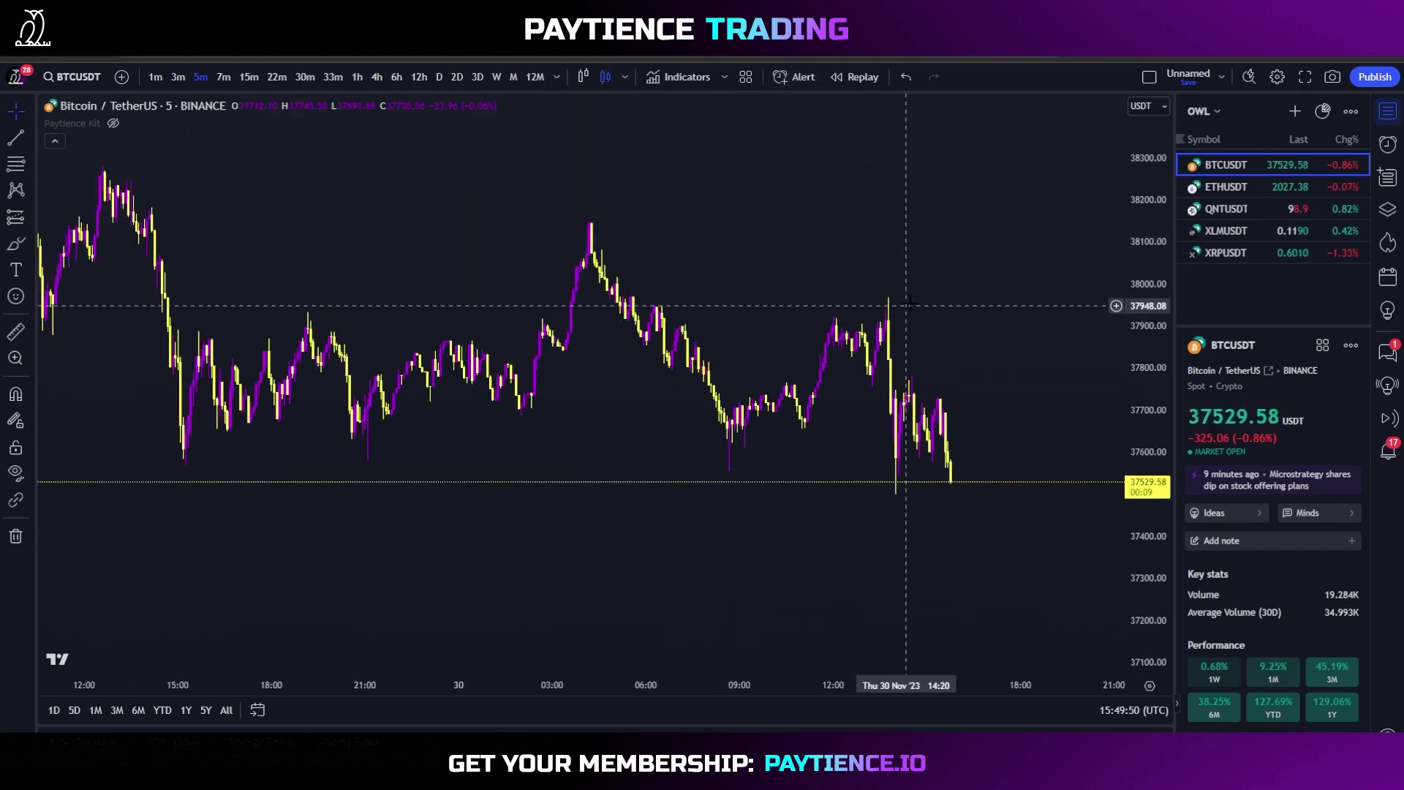
Brush-circle the 04:30 peak and sketch a projected rise to it and drop.
{"action": "mouse_move", "coordinate": [707, 340]}
{"action": "left_mouse_down"}
{"action": "mouse_move", "coordinate": [905, 340]}
{"action": "mouse_move", "coordinate": [885, 369]}
{"action": "left_mouse_up"}
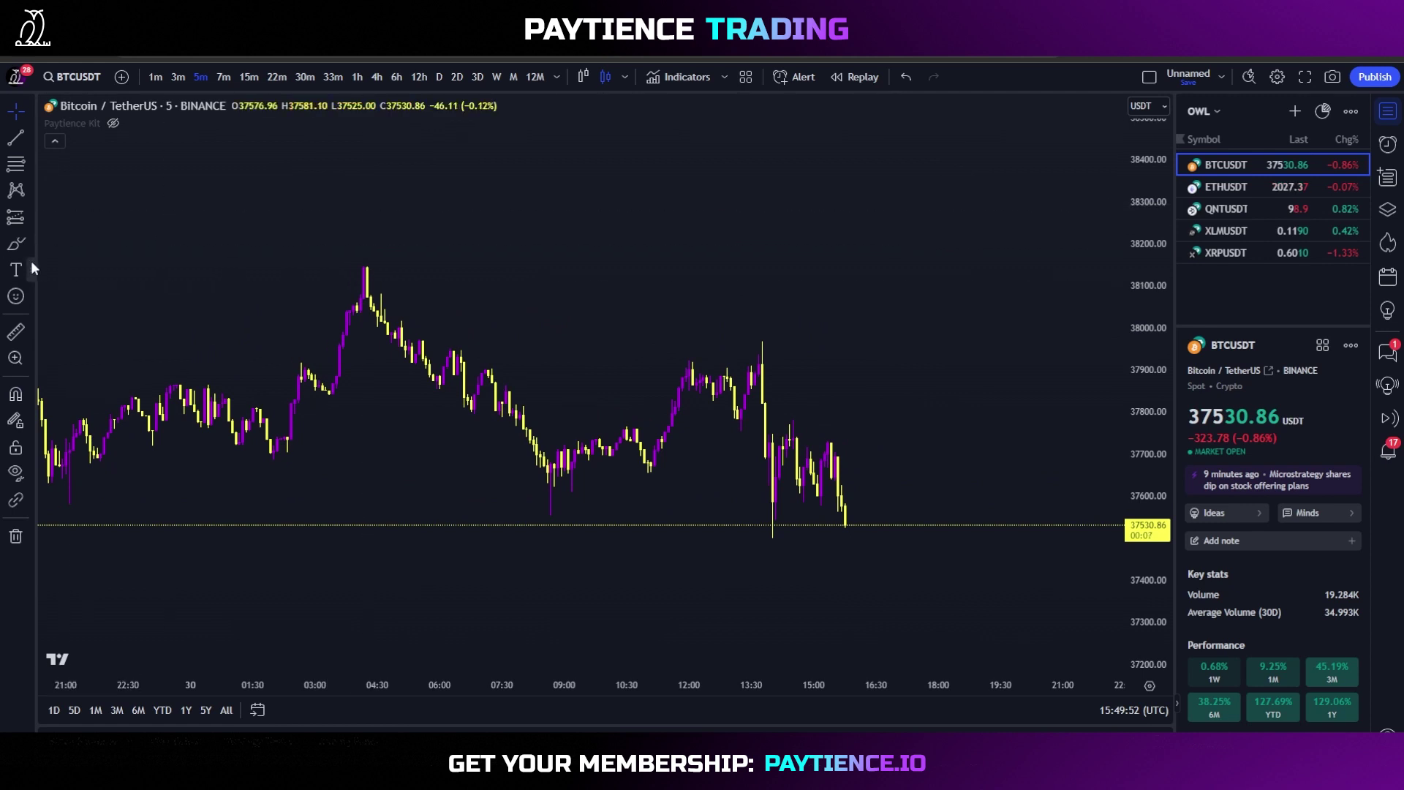
{"action": "mouse_move", "coordinate": [370, 259]}
{"action": "left_mouse_down"}
{"action": "mouse_move", "coordinate": [339, 263]}
{"action": "mouse_move", "coordinate": [389, 272]}
{"action": "mouse_move", "coordinate": [370, 259]}
{"action": "left_mouse_up"}
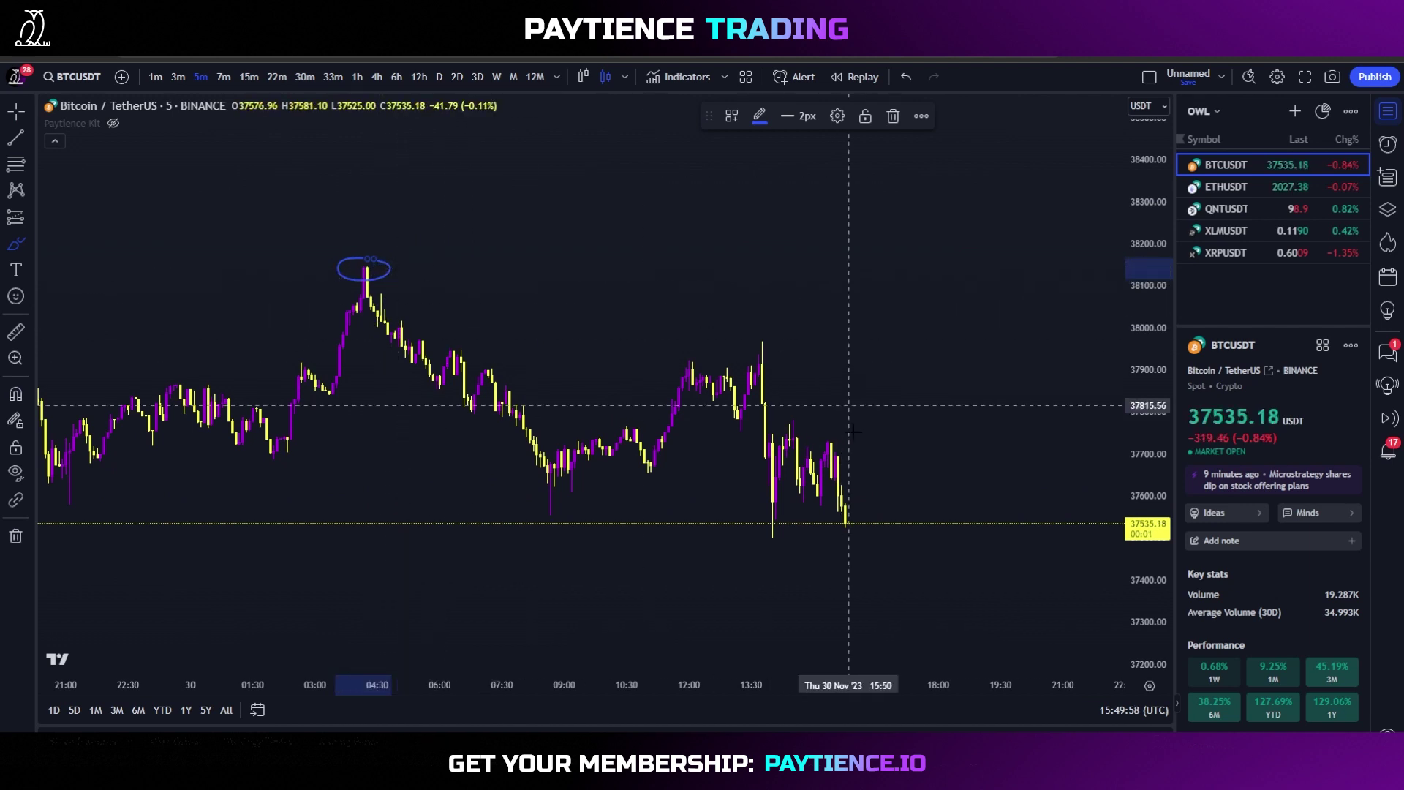
{"action": "mouse_move", "coordinate": [859, 512]}
{"action": "left_mouse_down"}
{"action": "mouse_move", "coordinate": [927, 432]}
{"action": "mouse_move", "coordinate": [983, 276]}
{"action": "left_mouse_up"}
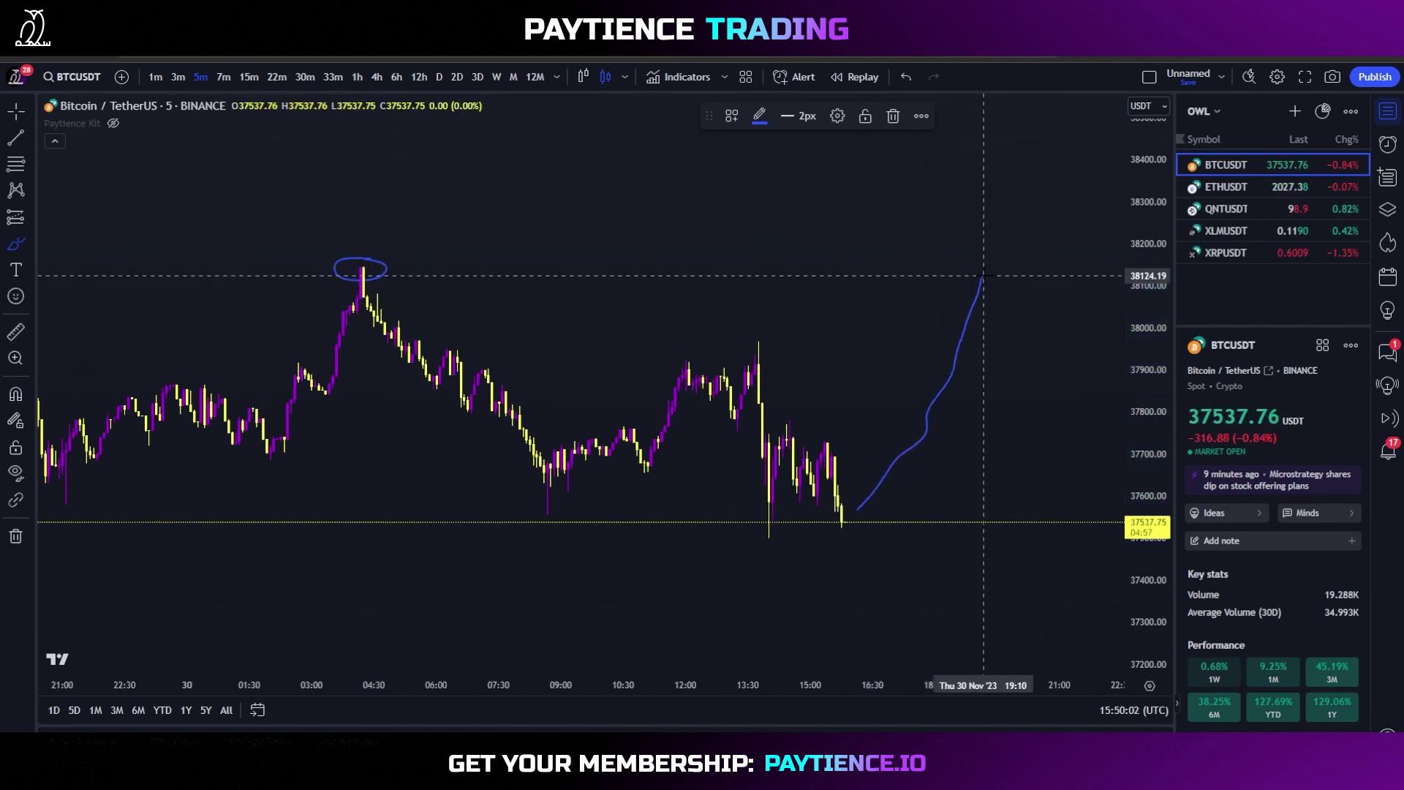
{"action": "left_click_drag", "start_coordinate": [984, 277], "coordinate": [1045, 457]}
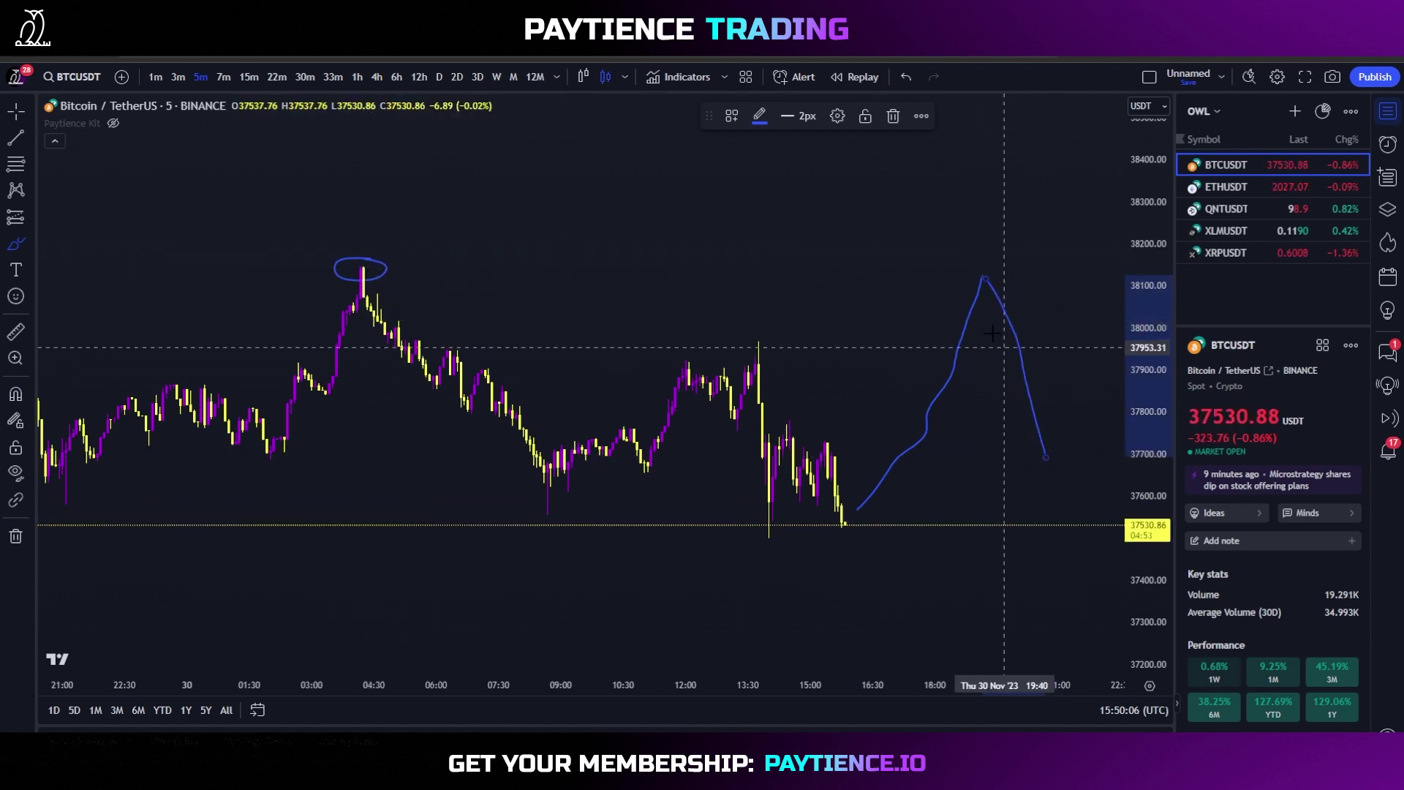
{"action": "left_click", "coordinate": [959, 262]}
Circle the projected peak near 38150, exit the brush, and open a new alert.
{"action": "left_click_drag", "start_coordinate": [994, 263], "coordinate": [1000, 262]}
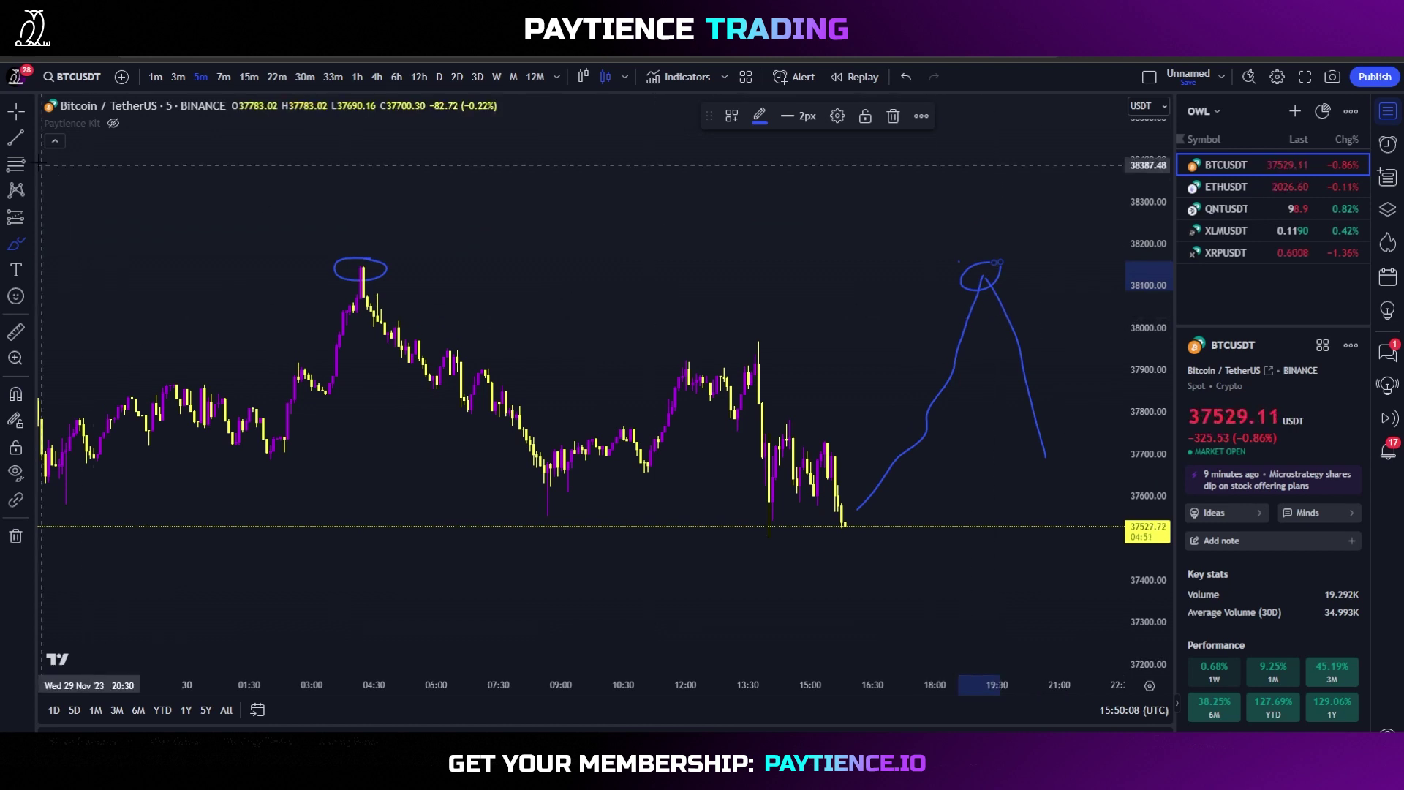
{"action": "left_click", "coordinate": [17, 112]}
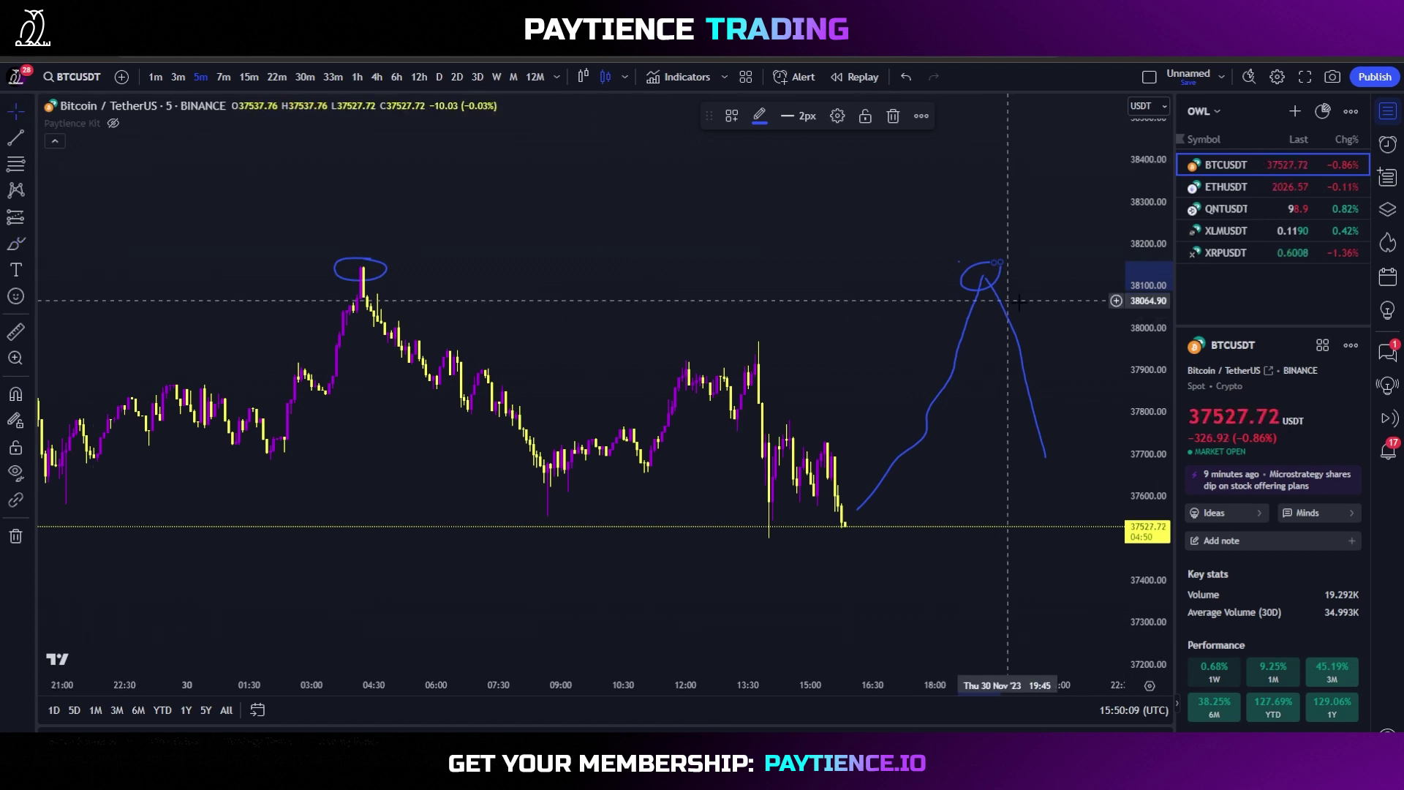
{"action": "left_click", "coordinate": [943, 266]}
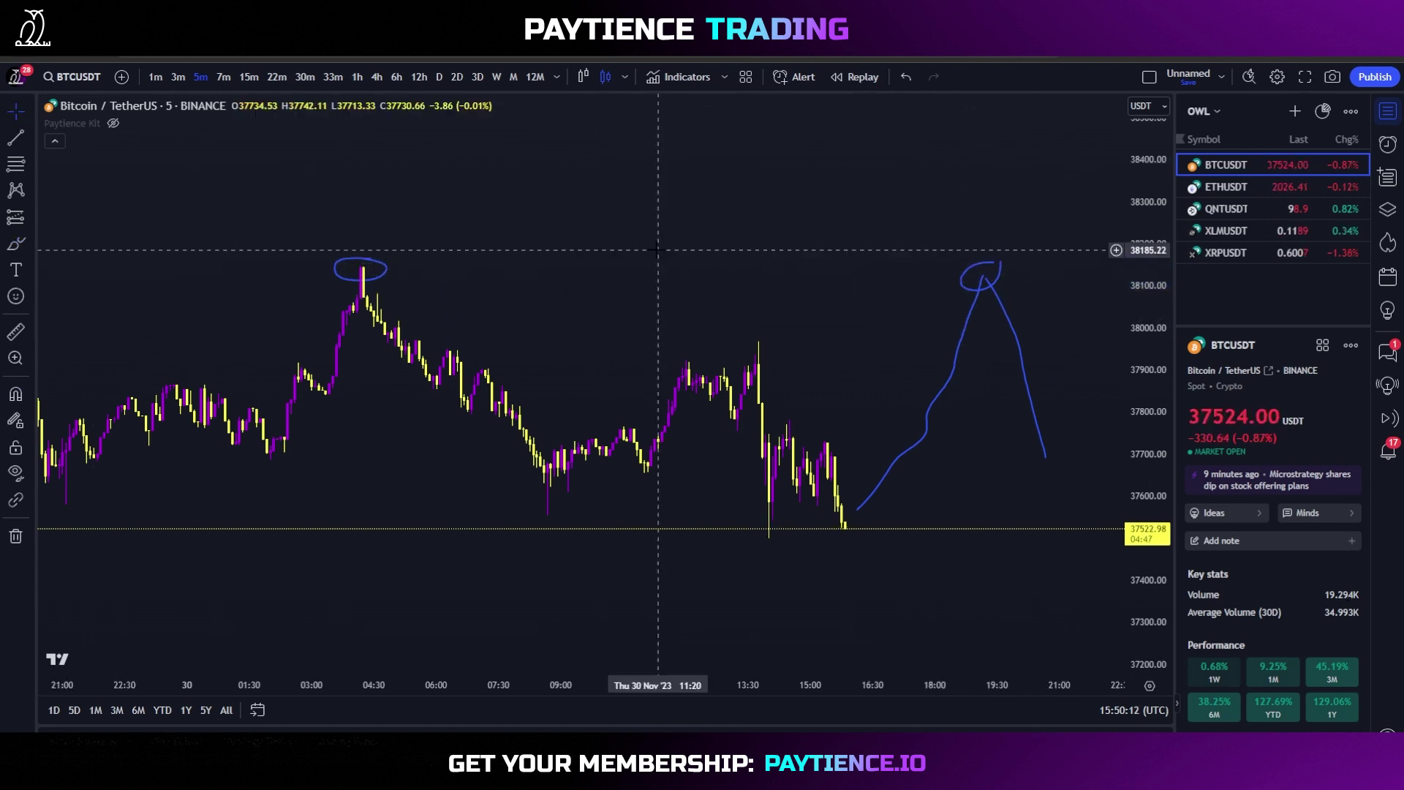
{"action": "left_click", "coordinate": [795, 81]}
{"action": "left_click_drag", "start_coordinate": [678, 159], "coordinate": [690, 143]}
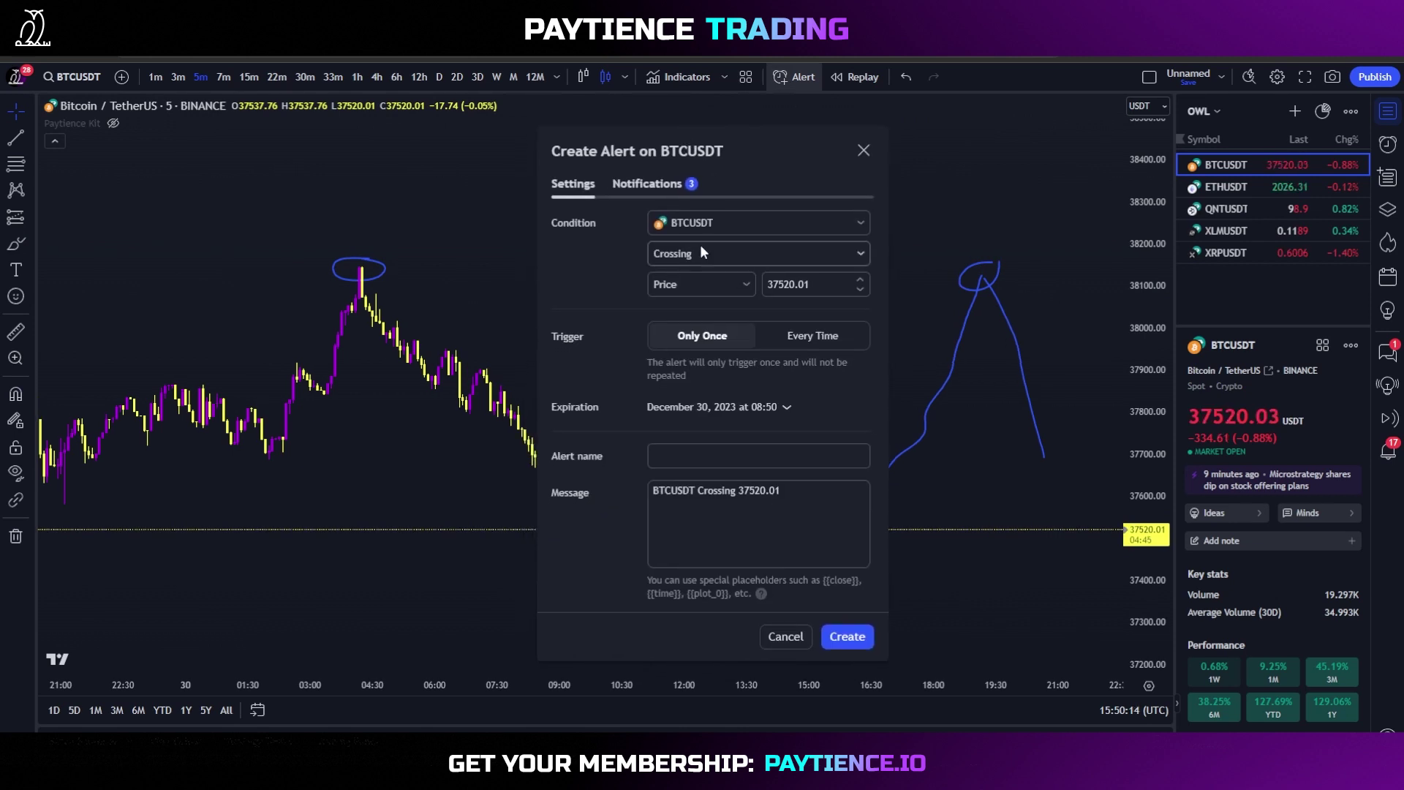
Keep the condition BTCUSDT / Crossing / Price and enter 38139 as the value.
{"action": "left_click", "coordinate": [674, 222]}
{"action": "left_click", "coordinate": [699, 250]}
{"action": "left_click", "coordinate": [691, 256]}
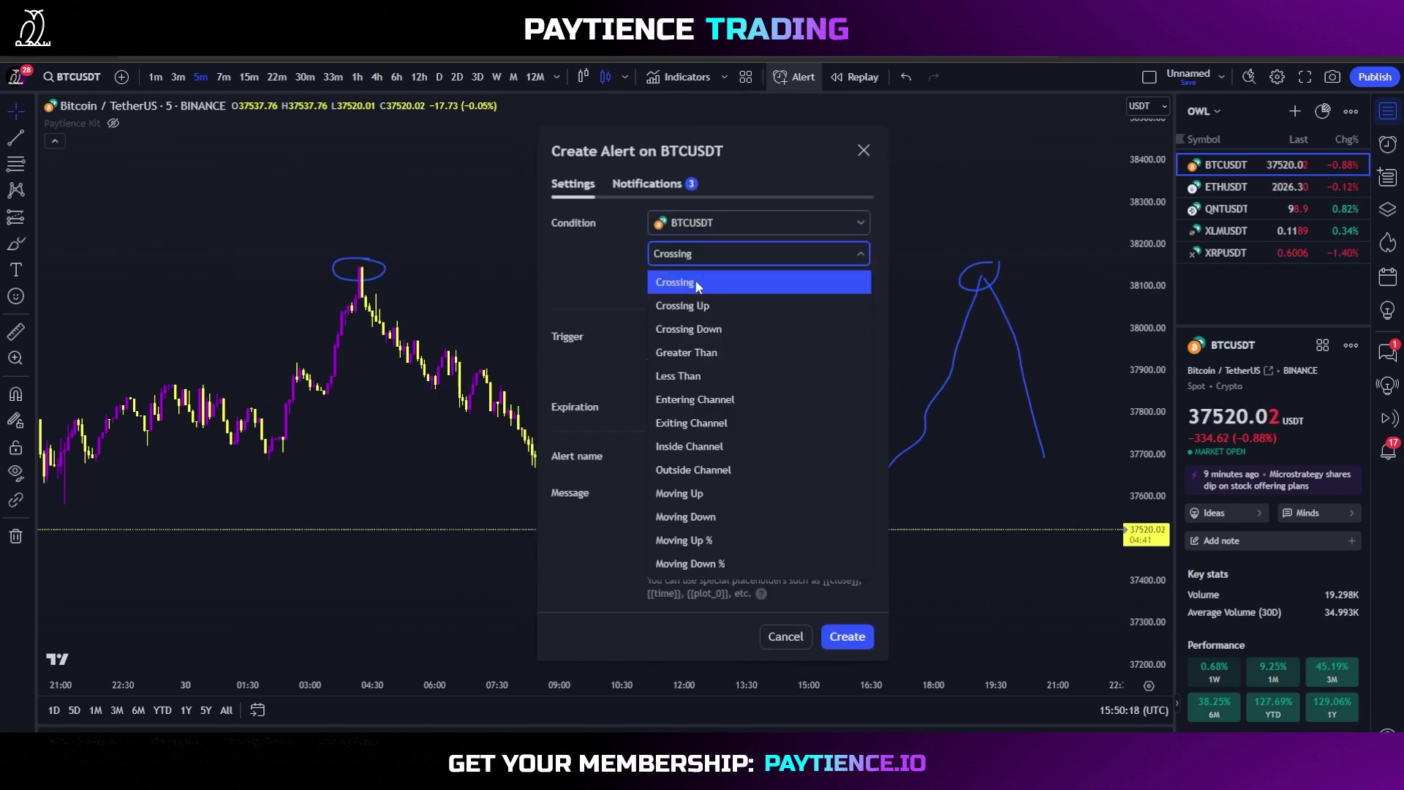
{"action": "left_click", "coordinate": [696, 281]}
{"action": "left_click", "coordinate": [699, 251]}
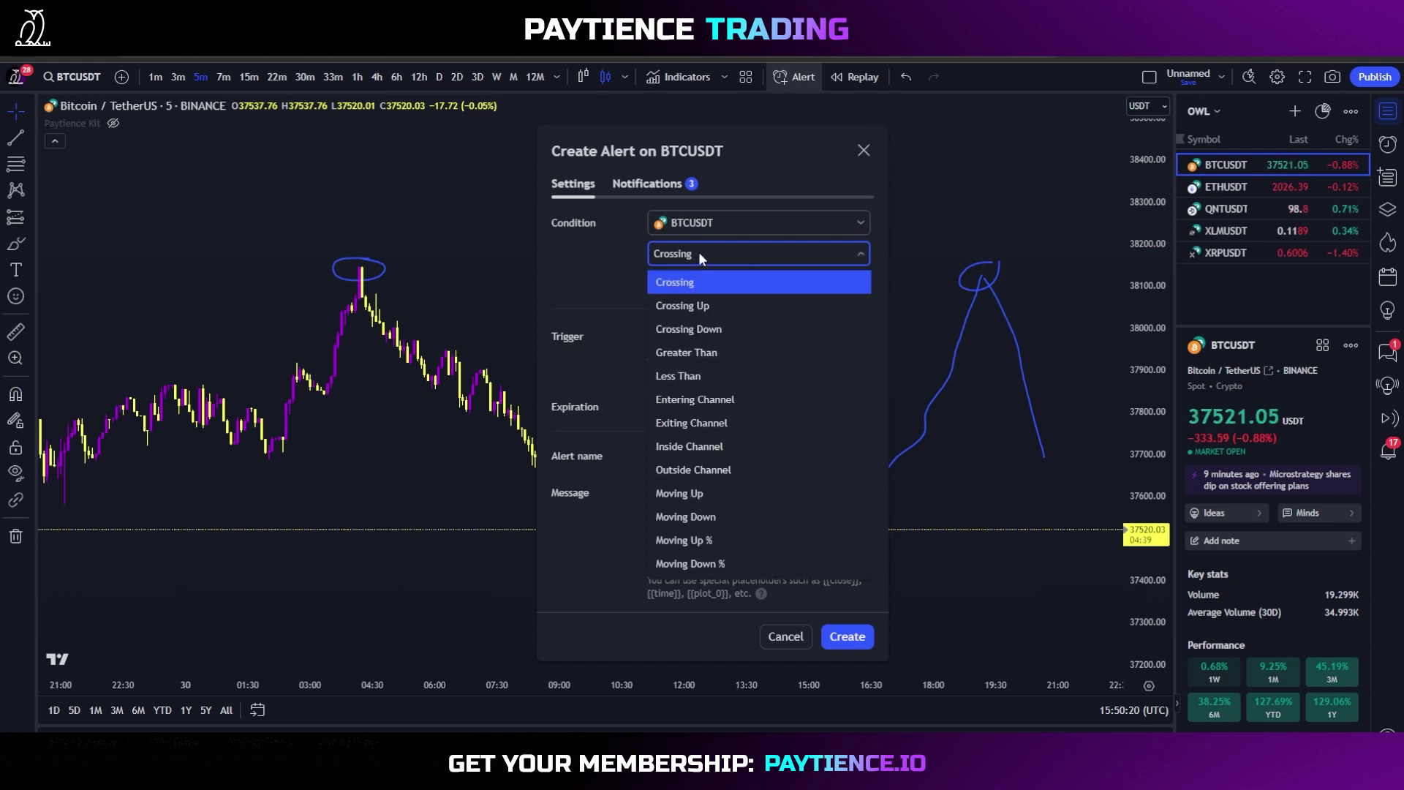
{"action": "left_click", "coordinate": [692, 284]}
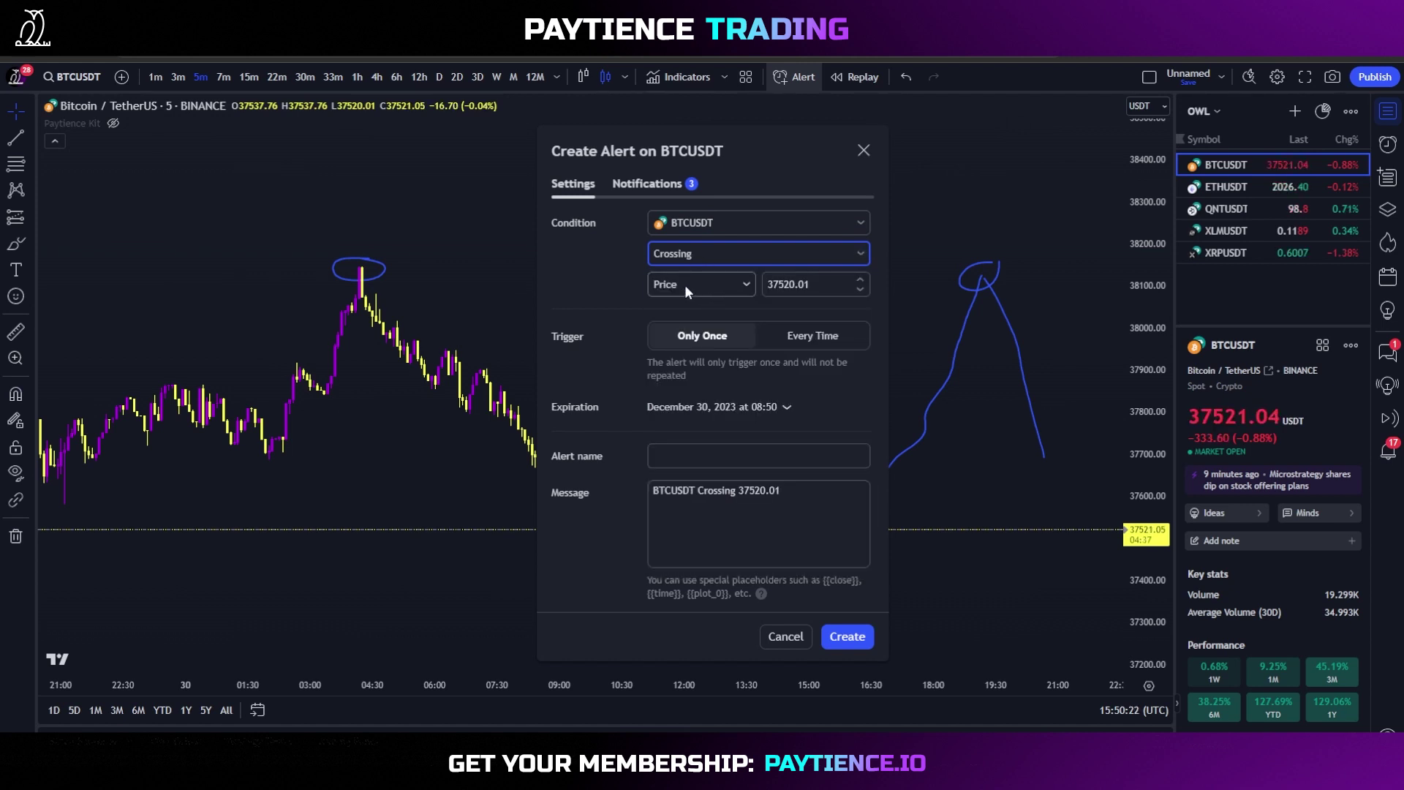
{"action": "left_click", "coordinate": [684, 284]}
{"action": "left_click", "coordinate": [682, 283]}
{"action": "key", "text": "Tab"}
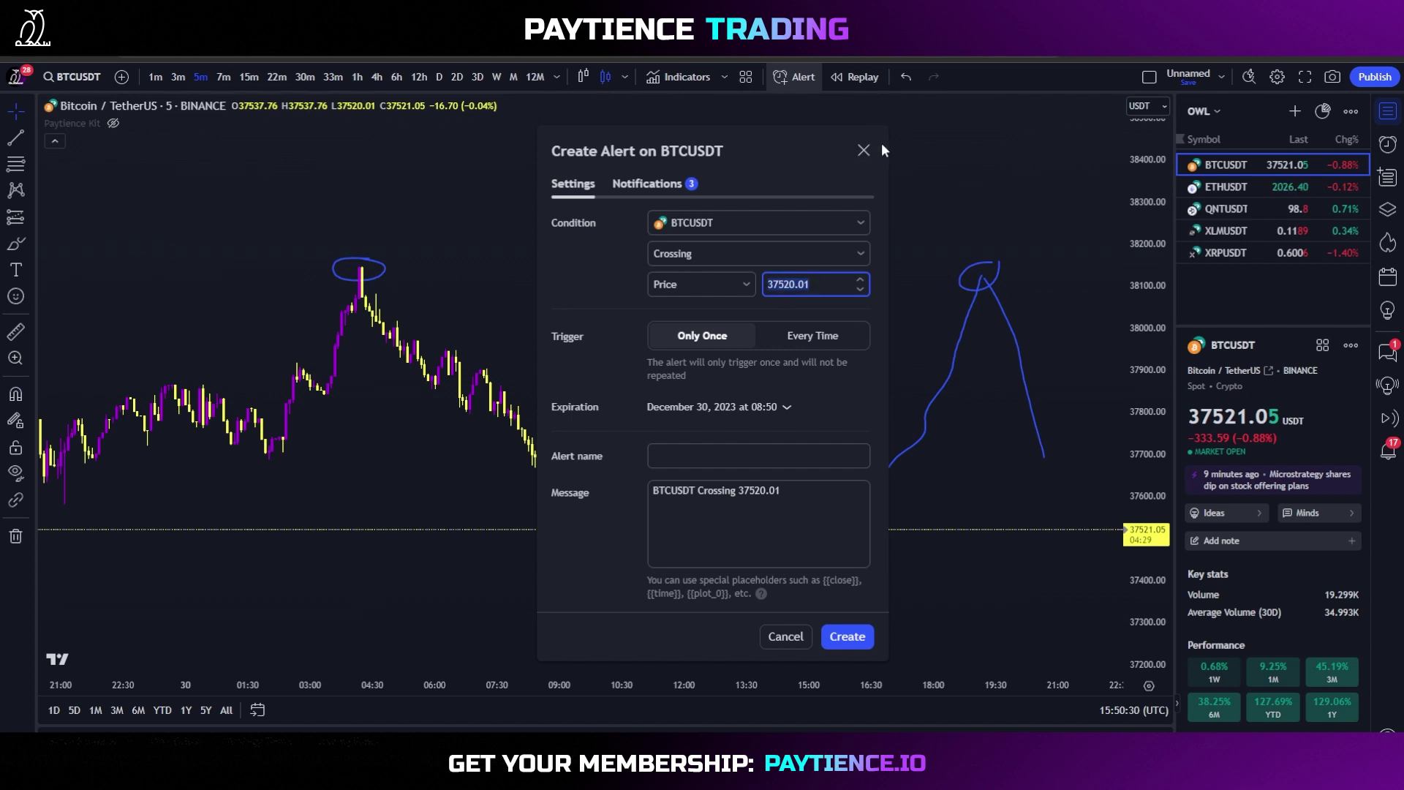
{"action": "type", "text": "3813"}
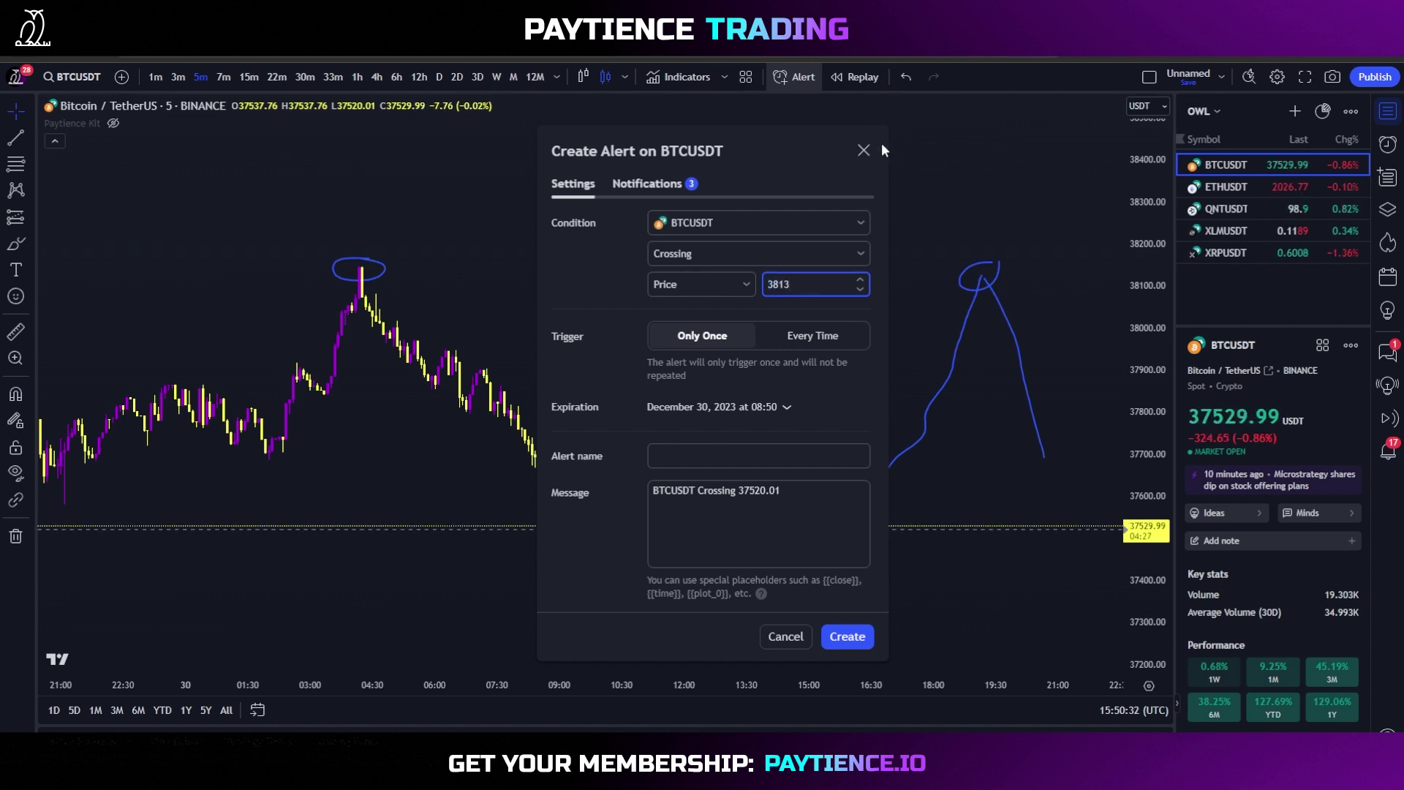
{"action": "type", "text": "9"}
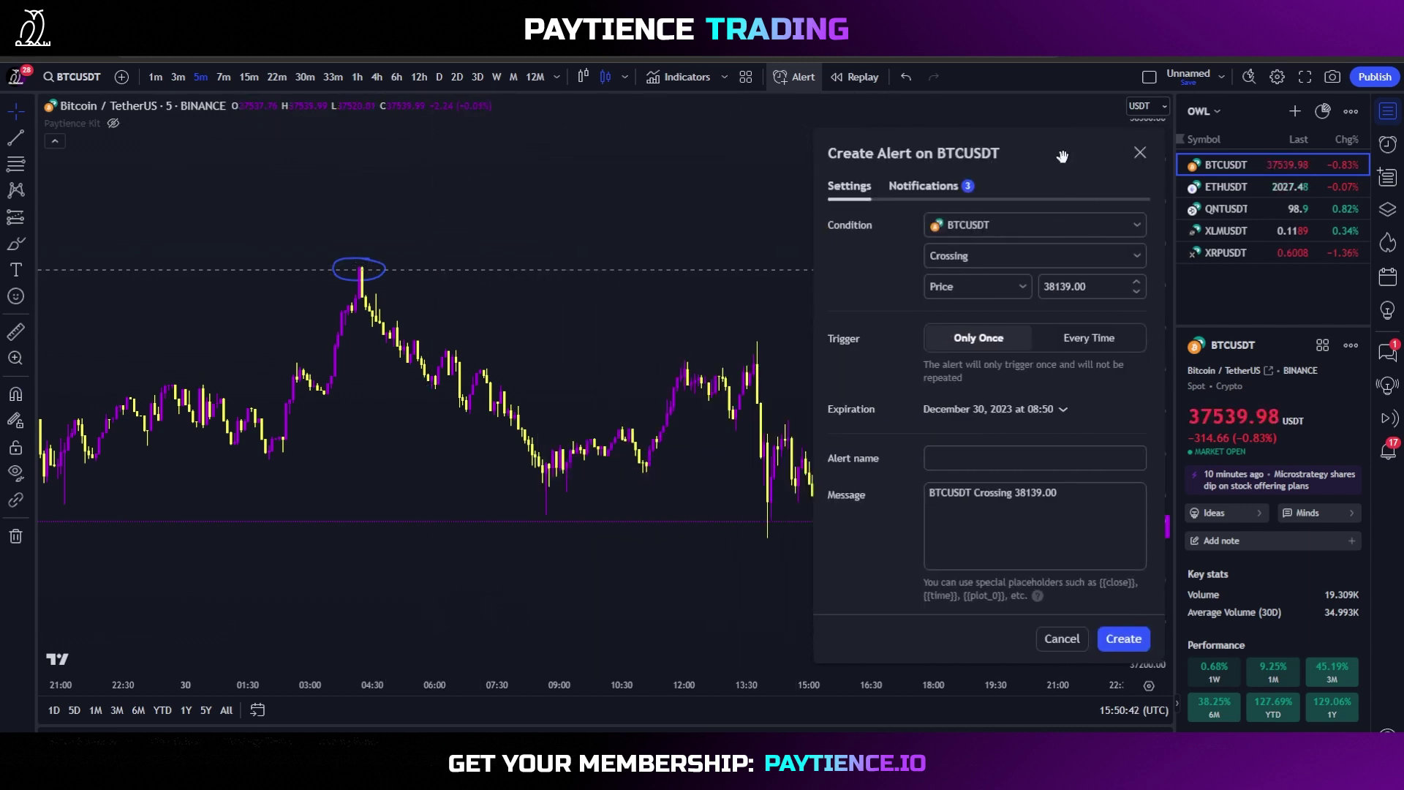
Move the alert dialog to the chart centre and show its Expiration options.
{"action": "left_click_drag", "start_coordinate": [1056, 150], "coordinate": [825, 134]}
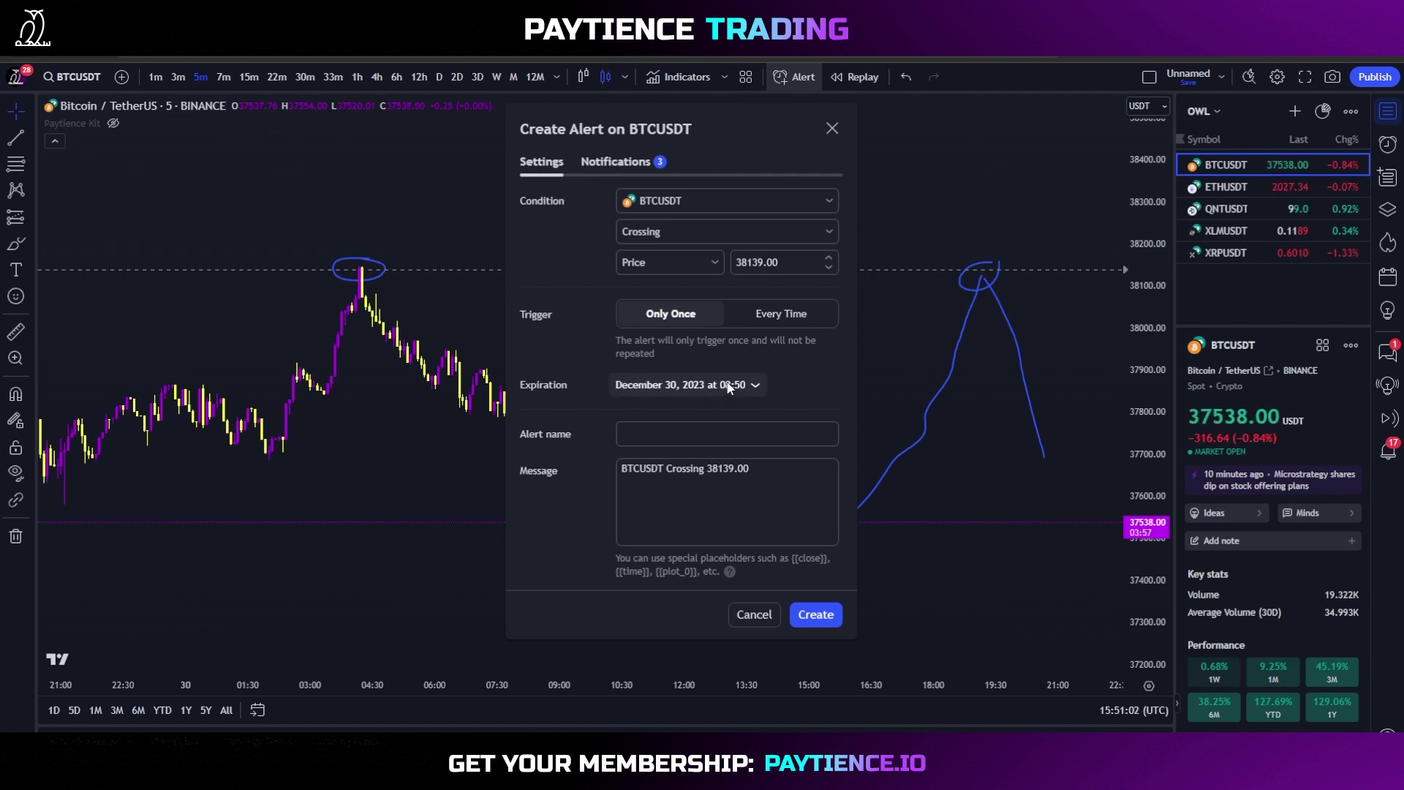
{"action": "left_click", "coordinate": [731, 387]}
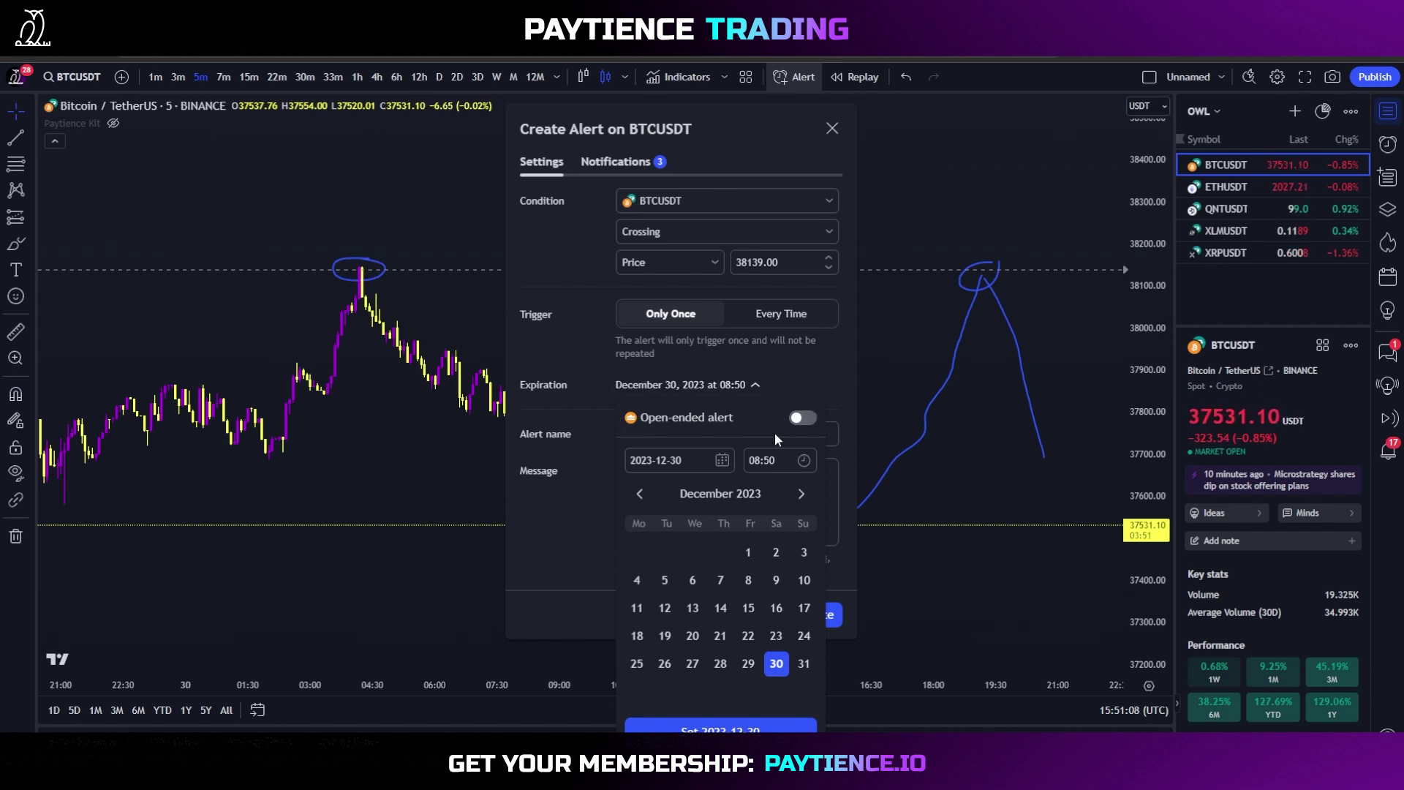
Set the alert's expiration to Open-ended alert.
{"action": "left_click", "coordinate": [802, 419]}
{"action": "left_click", "coordinate": [808, 381]}
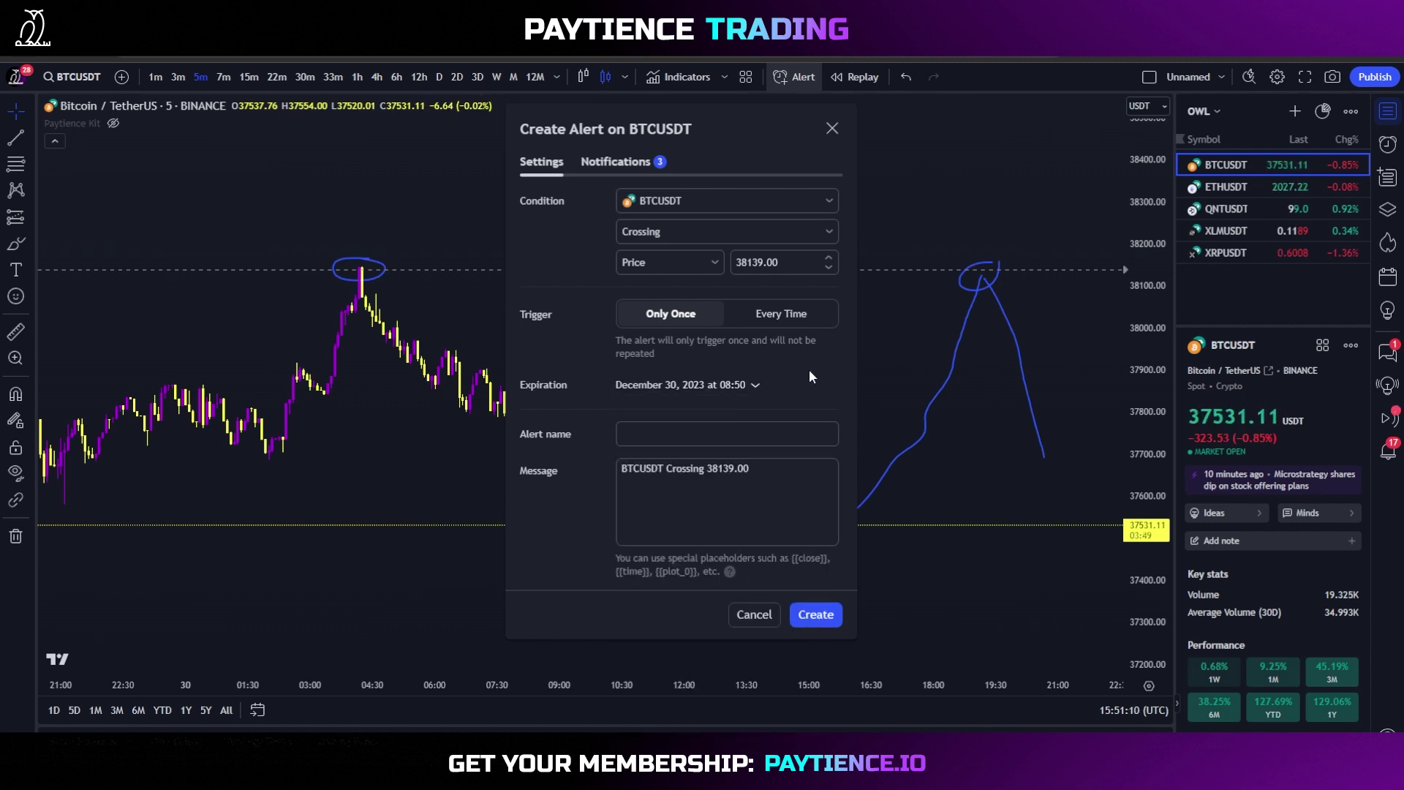
{"action": "left_click", "coordinate": [710, 385]}
{"action": "left_click", "coordinate": [711, 385]}
{"action": "left_click", "coordinate": [710, 385]}
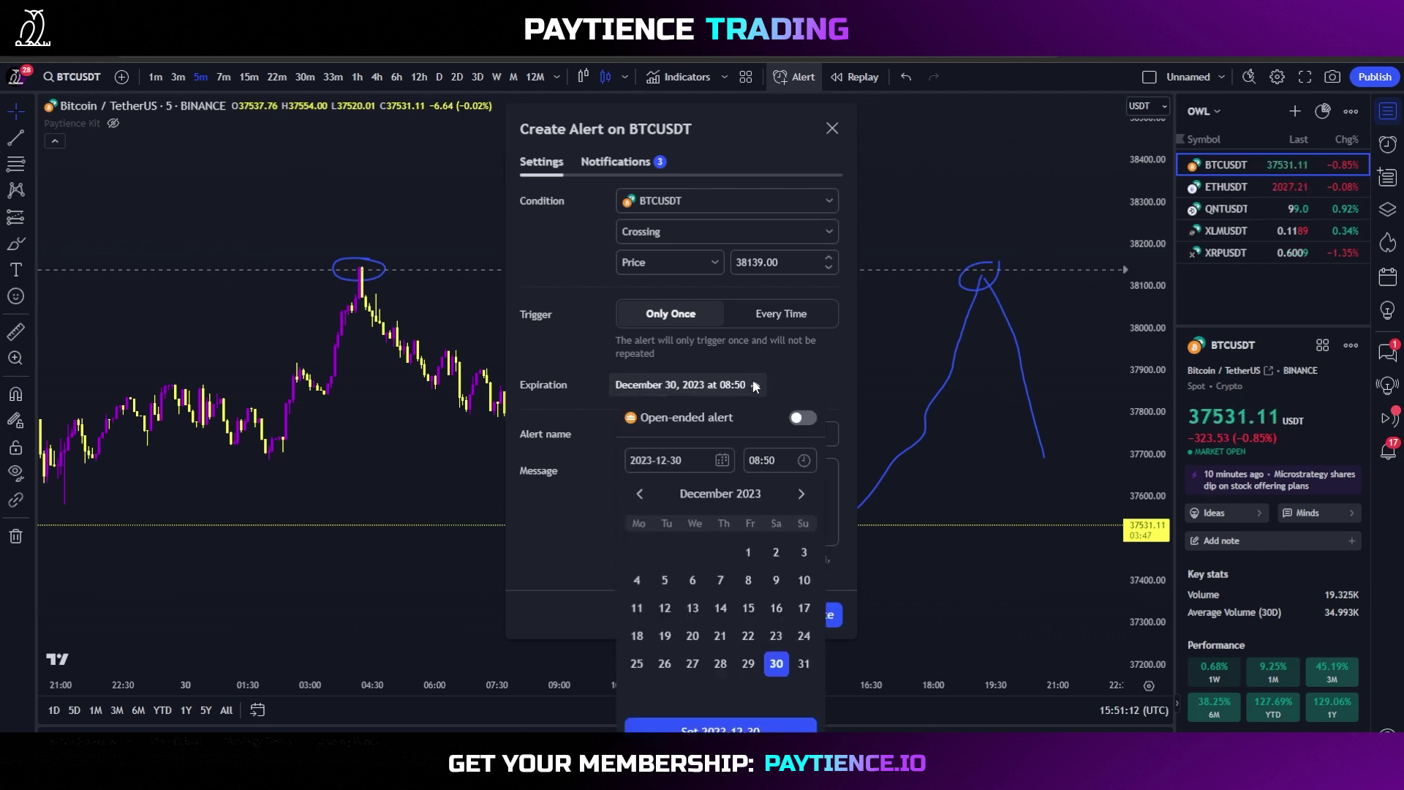
{"action": "left_click", "coordinate": [802, 418]}
{"action": "left_click", "coordinate": [664, 388]}
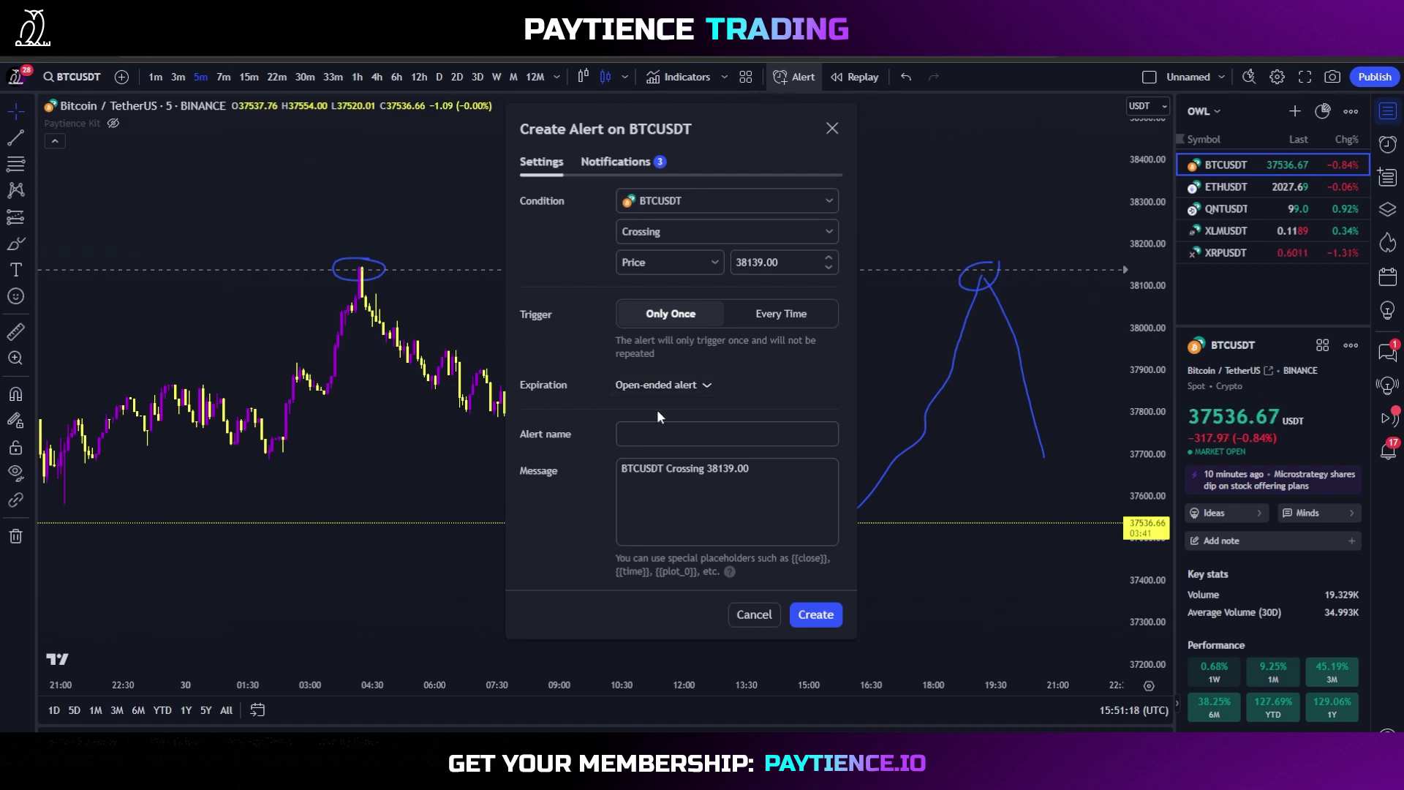
{"action": "scroll", "coordinate": [1011, 335], "scroll_direction": "up", "scroll_amount": 3}
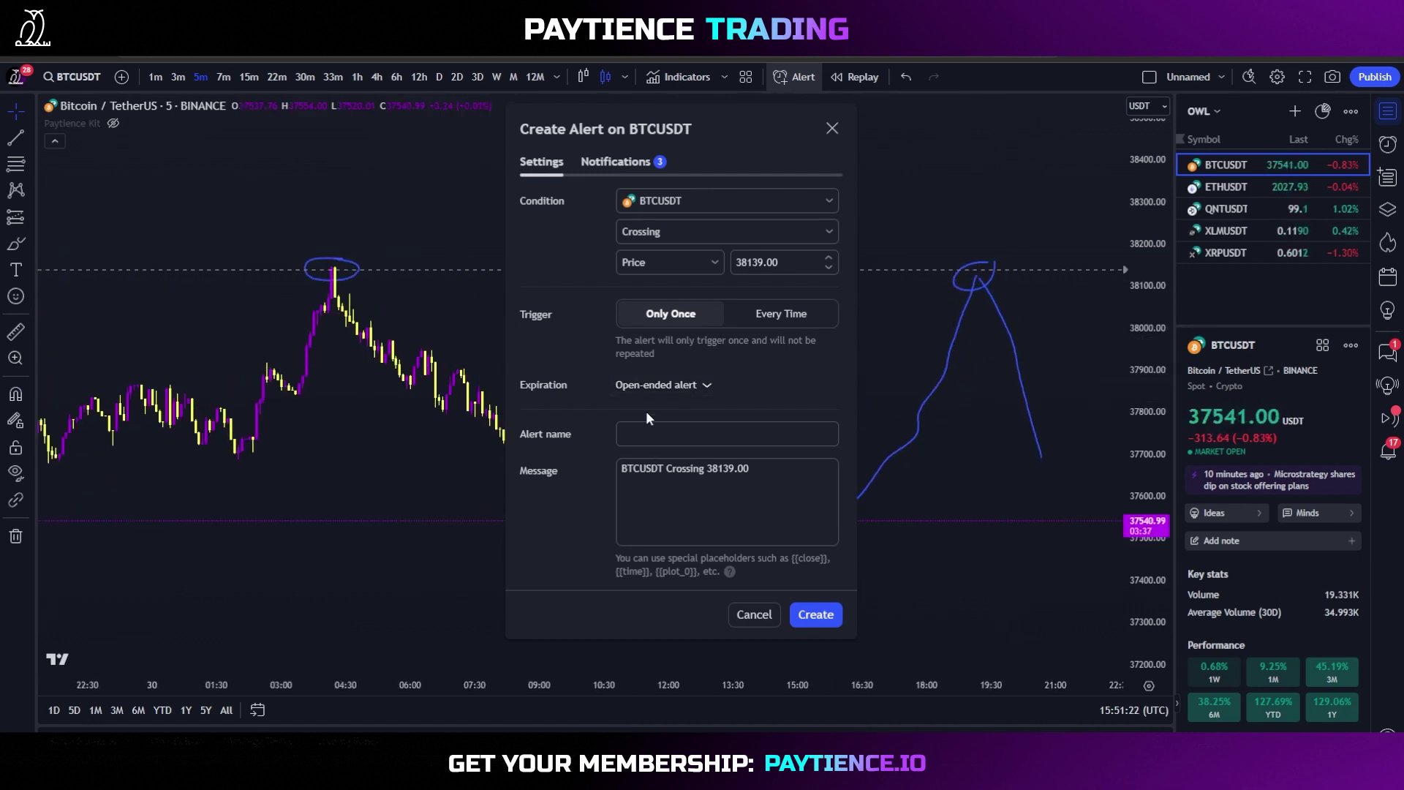
Name the alert 'BTC CROSSING FOR SHORT'.
{"action": "left_click", "coordinate": [652, 433]}
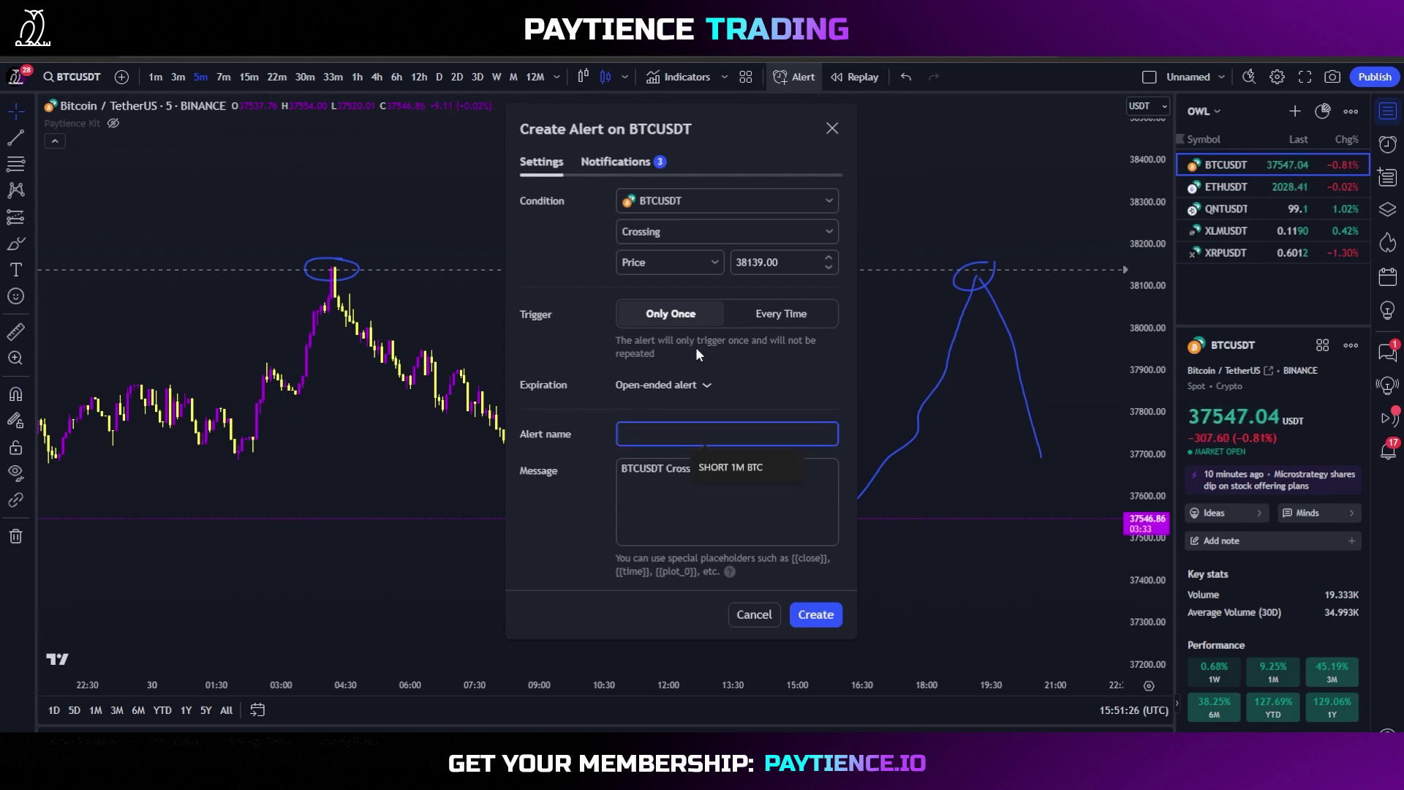
{"action": "type", "text": "BTC CROSSING F"}
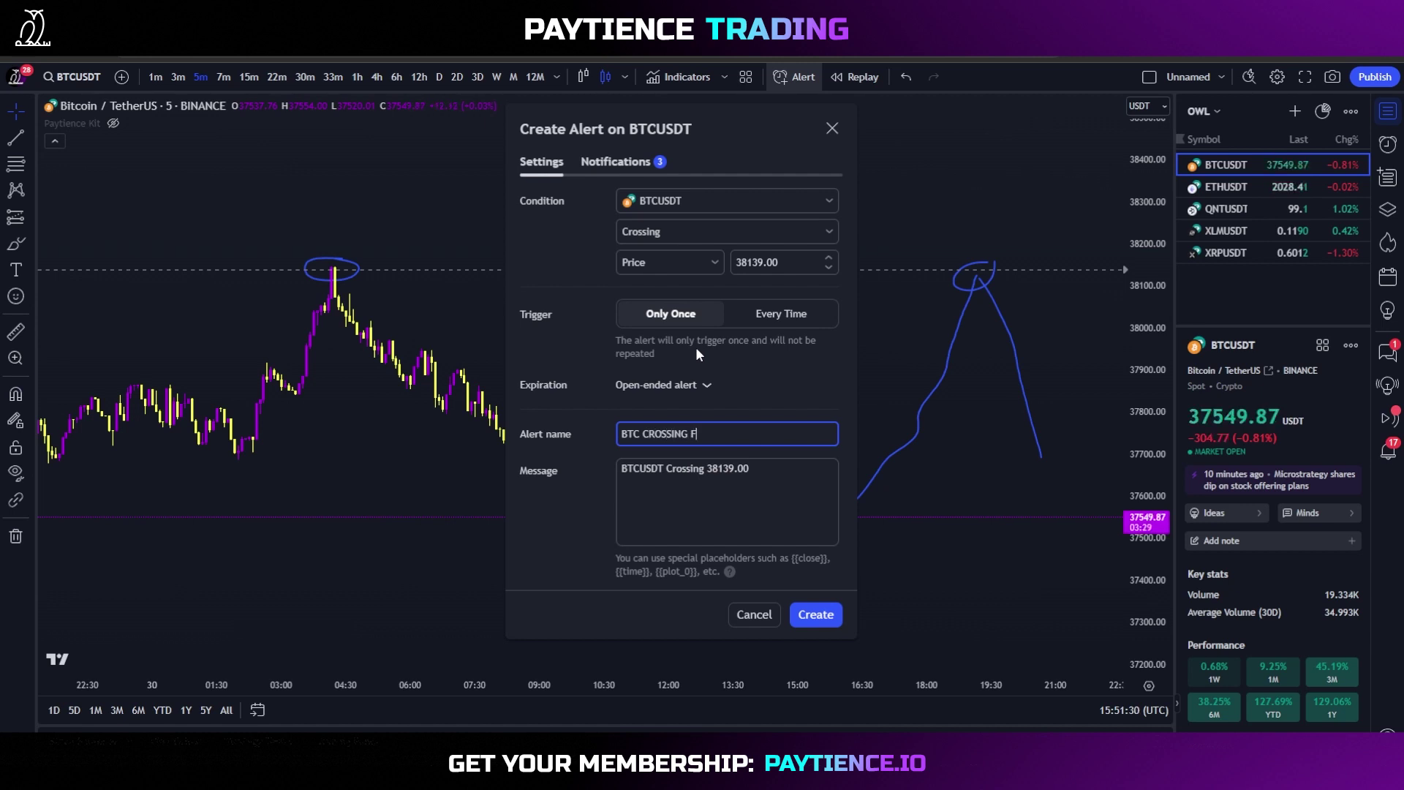
{"action": "type", "text": "OR SHORT`"}
{"action": "key", "text": "BackSpace"}
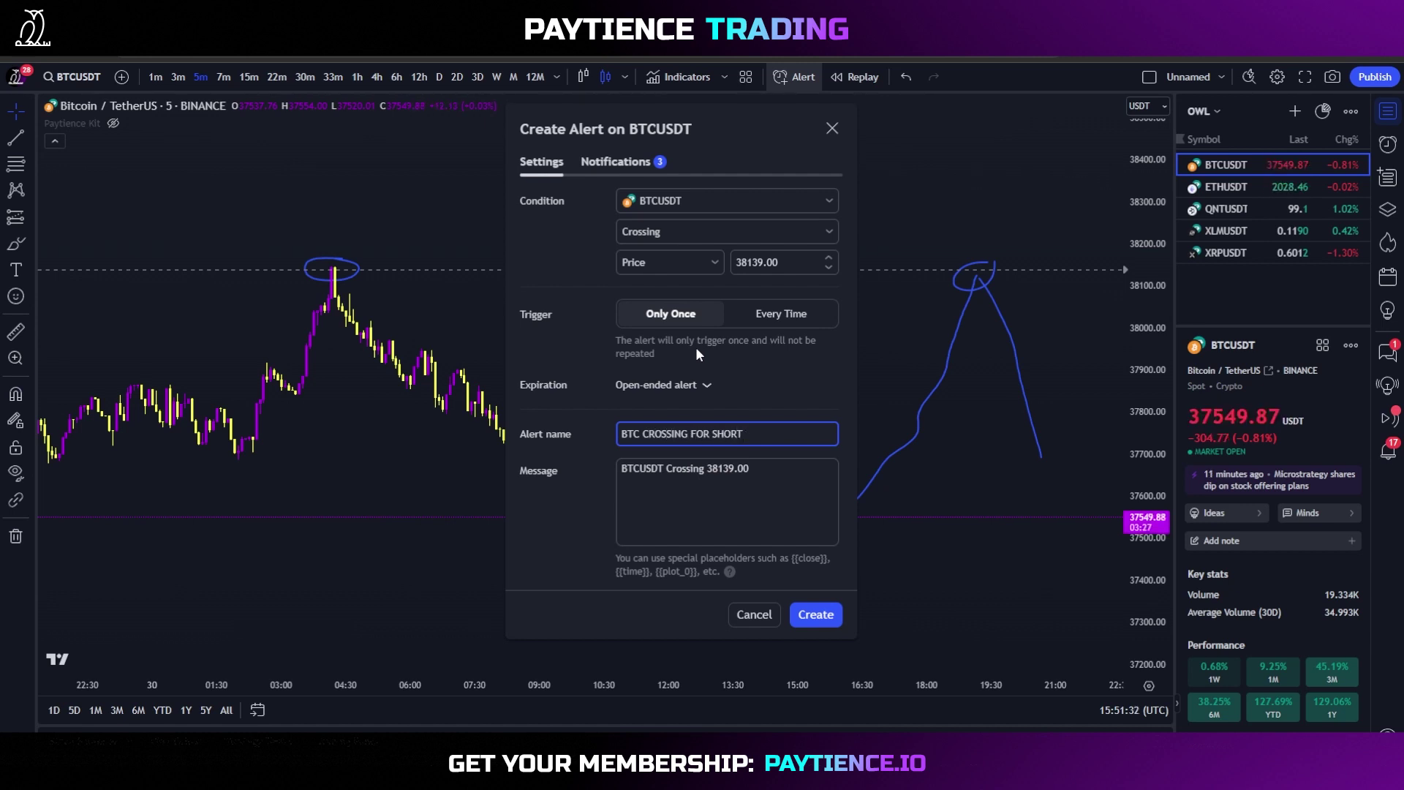
Append '- Look For Short' to the alert message.
{"action": "left_click", "coordinate": [776, 474]}
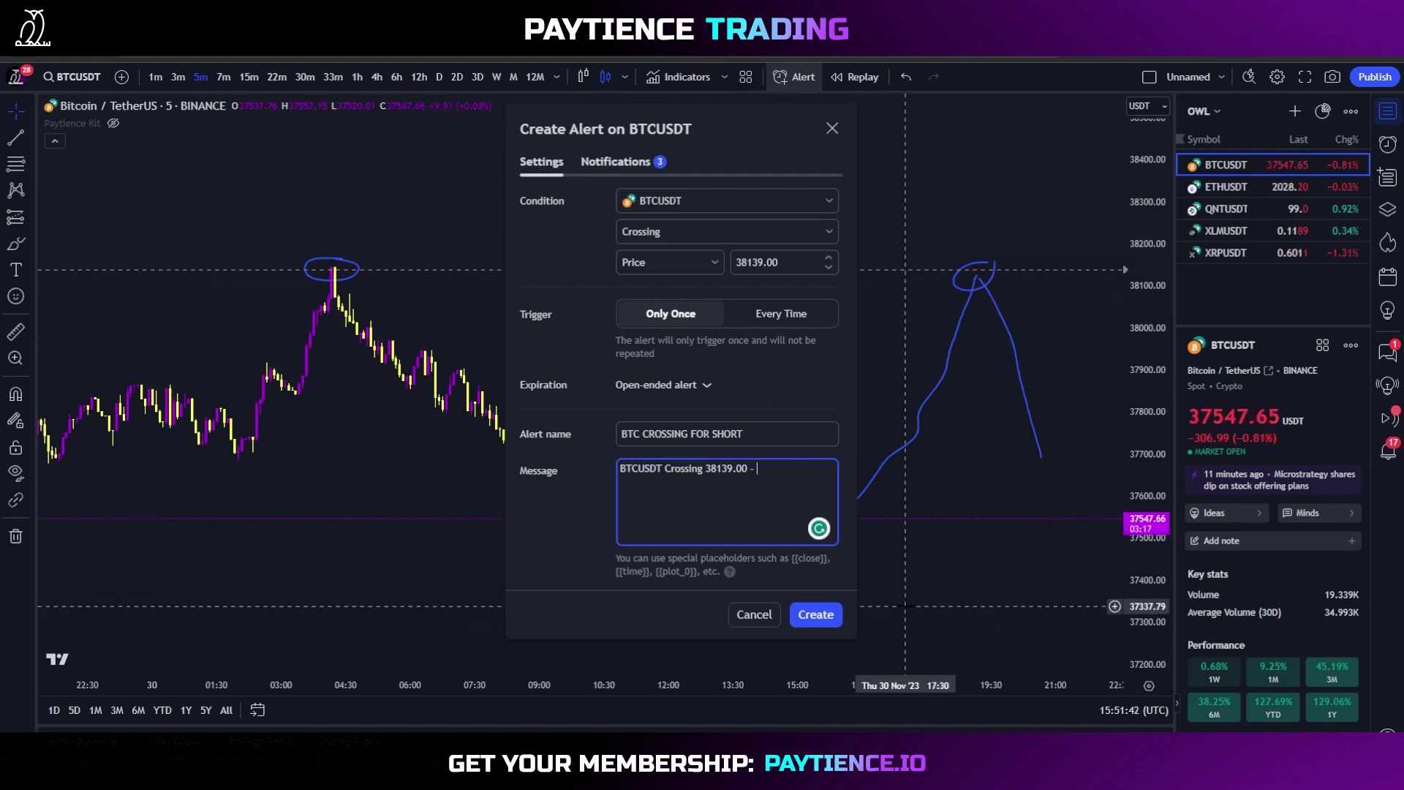
{"action": "type", "text": "- Short Rig"}
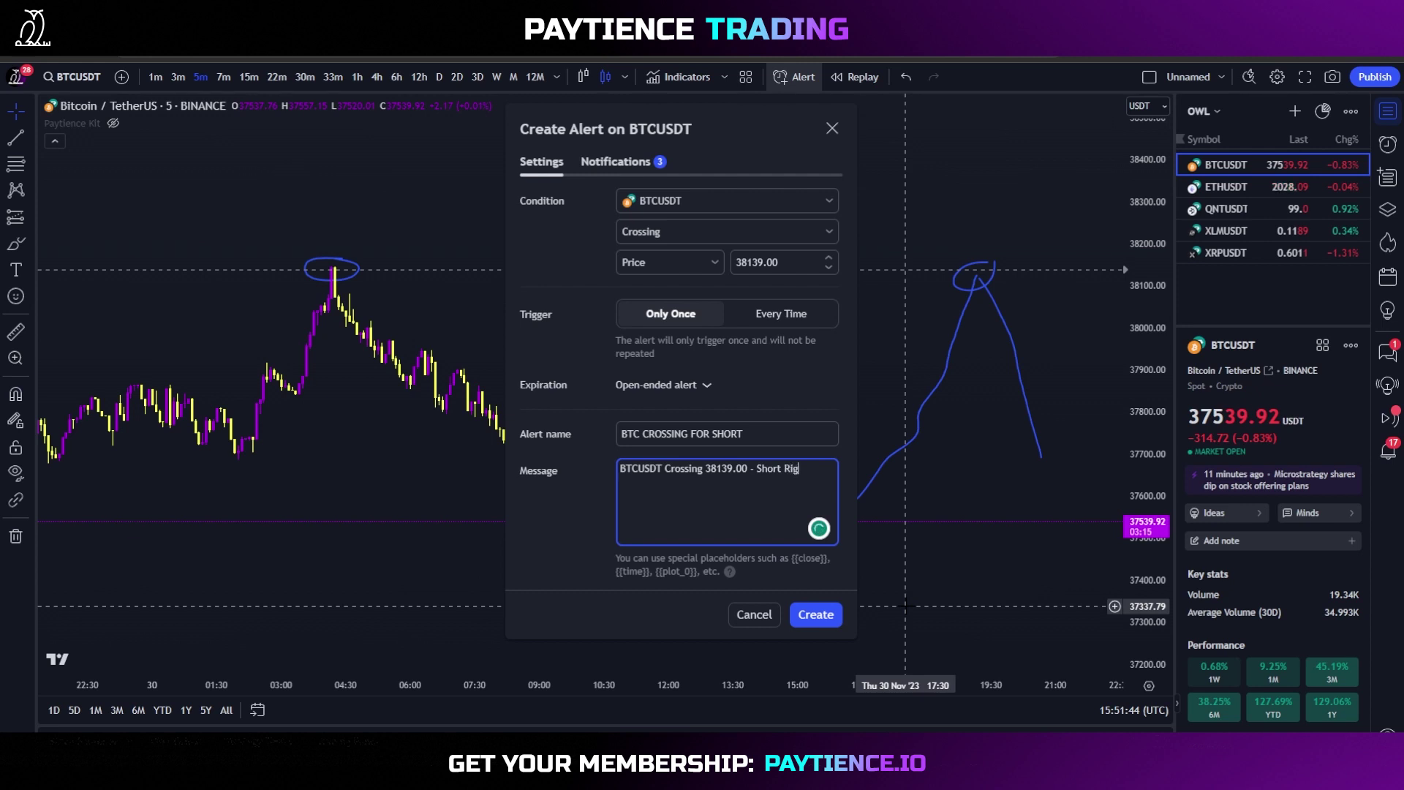
{"action": "type", "text": "ht Now"}
{"action": "key", "text": "ctrl+BackSpace"}
{"action": "key", "text": "ctrl+BackSpace"}
{"action": "key", "text": "ctrl+BackSpace"}
{"action": "type", "text": "Look For Short"}
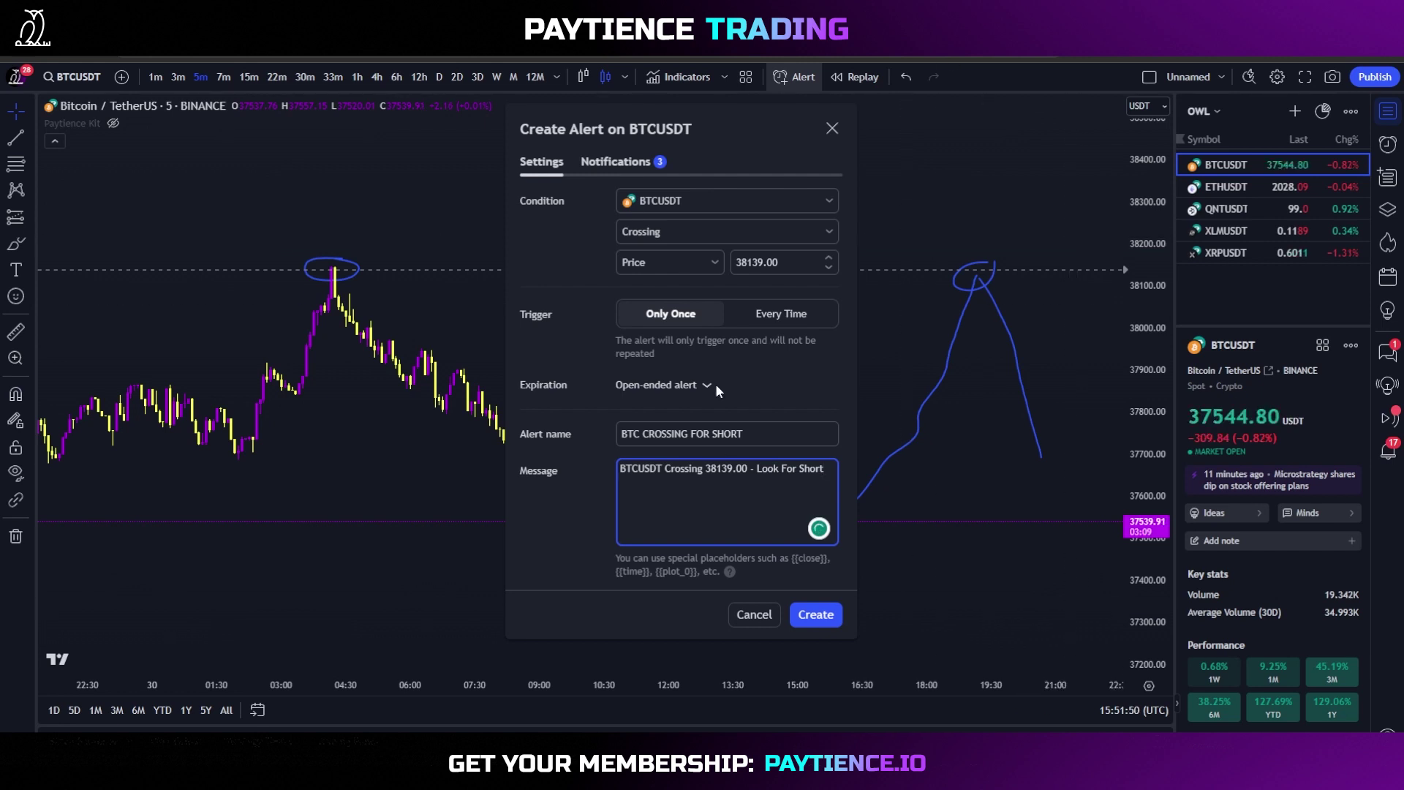
{"action": "left_click", "coordinate": [592, 297]}
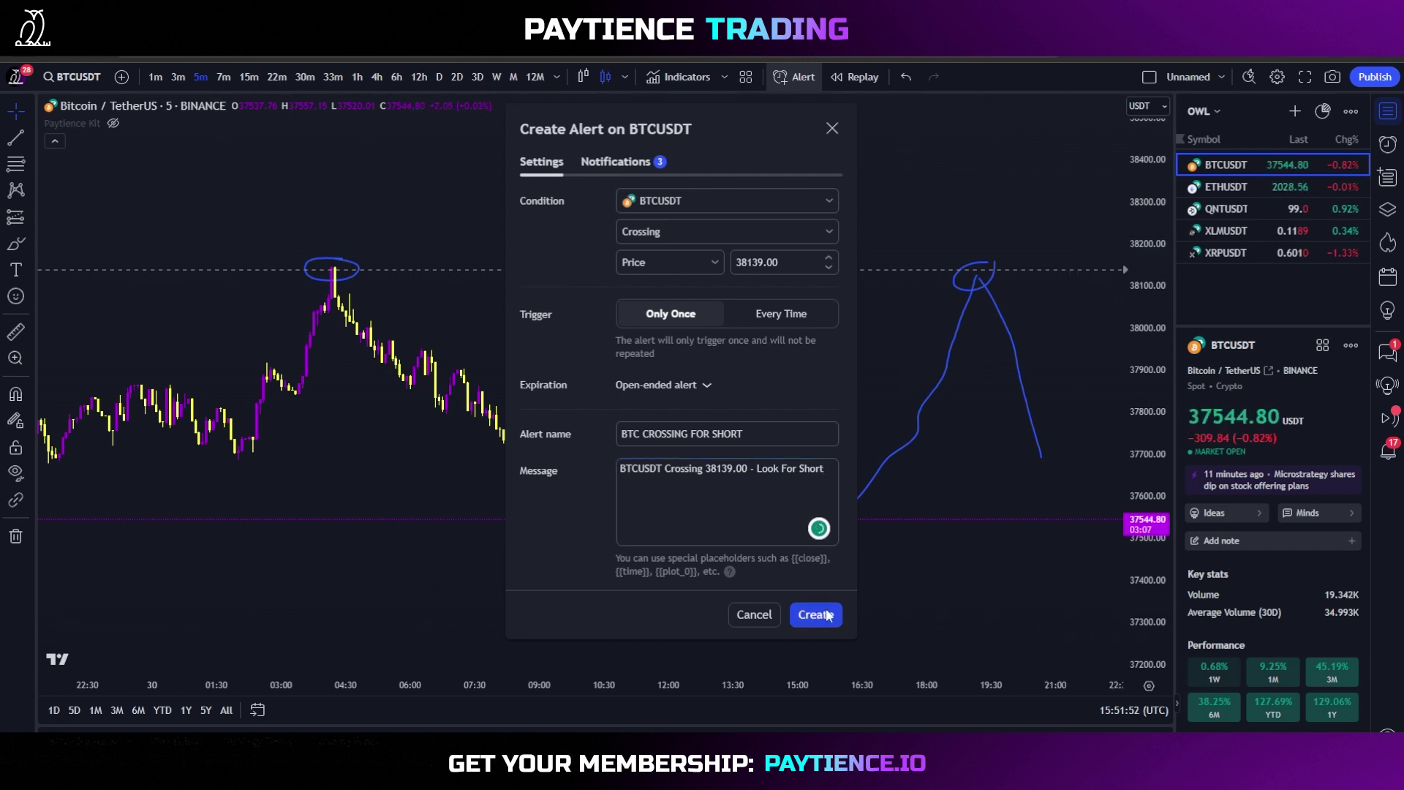
In the Notifications options, untick the on-site pop-up and tick Send email.
{"action": "left_click", "coordinate": [609, 164]}
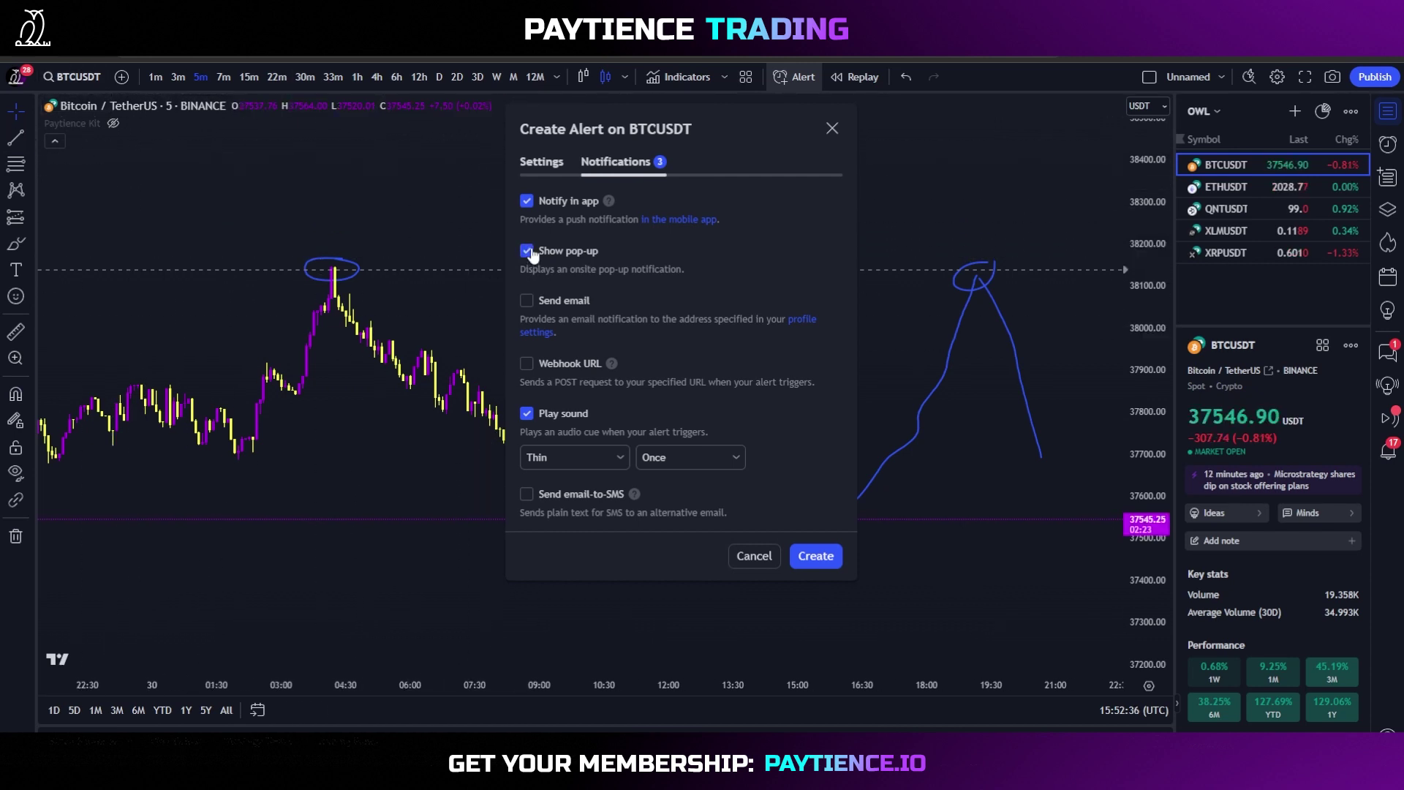
{"action": "left_click", "coordinate": [581, 261]}
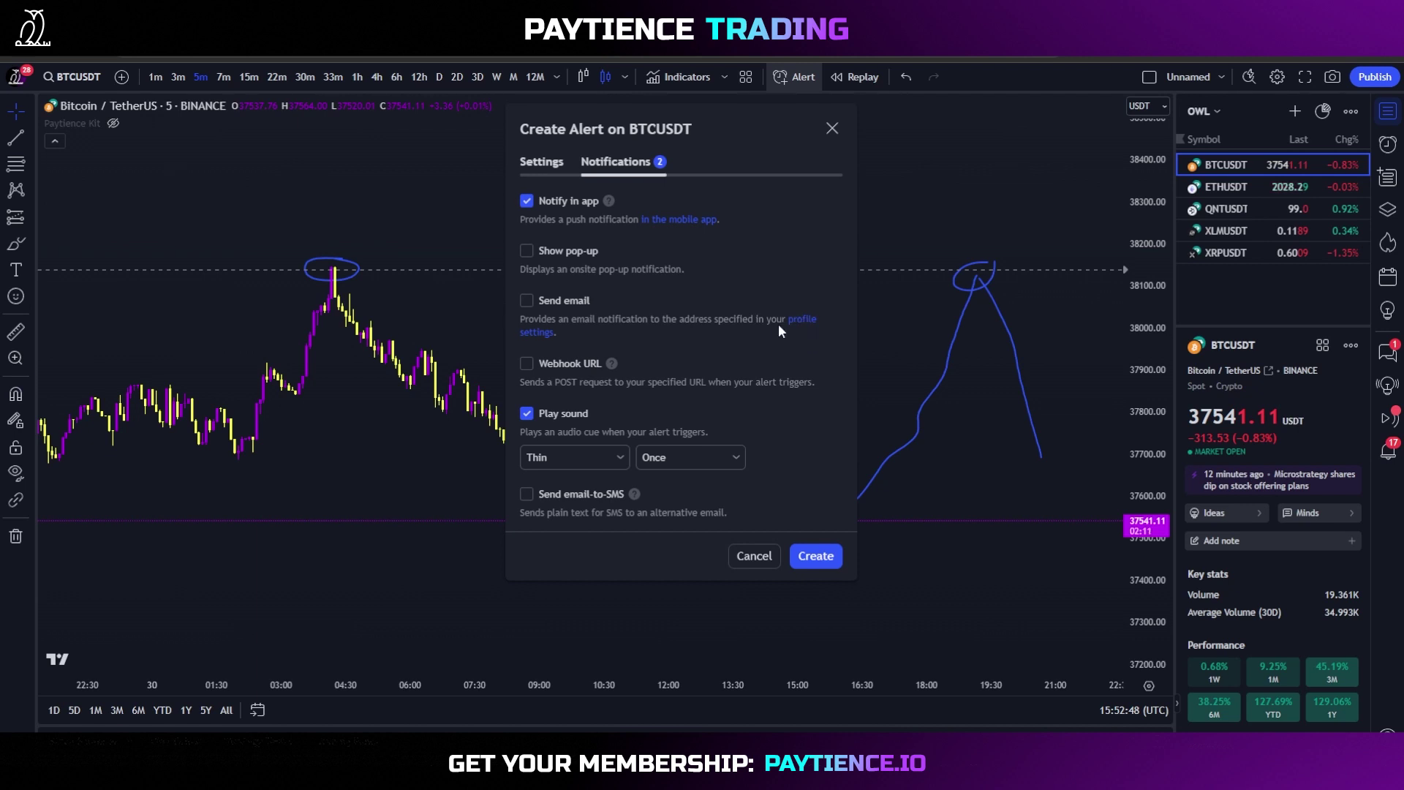
{"action": "left_click", "coordinate": [525, 301]}
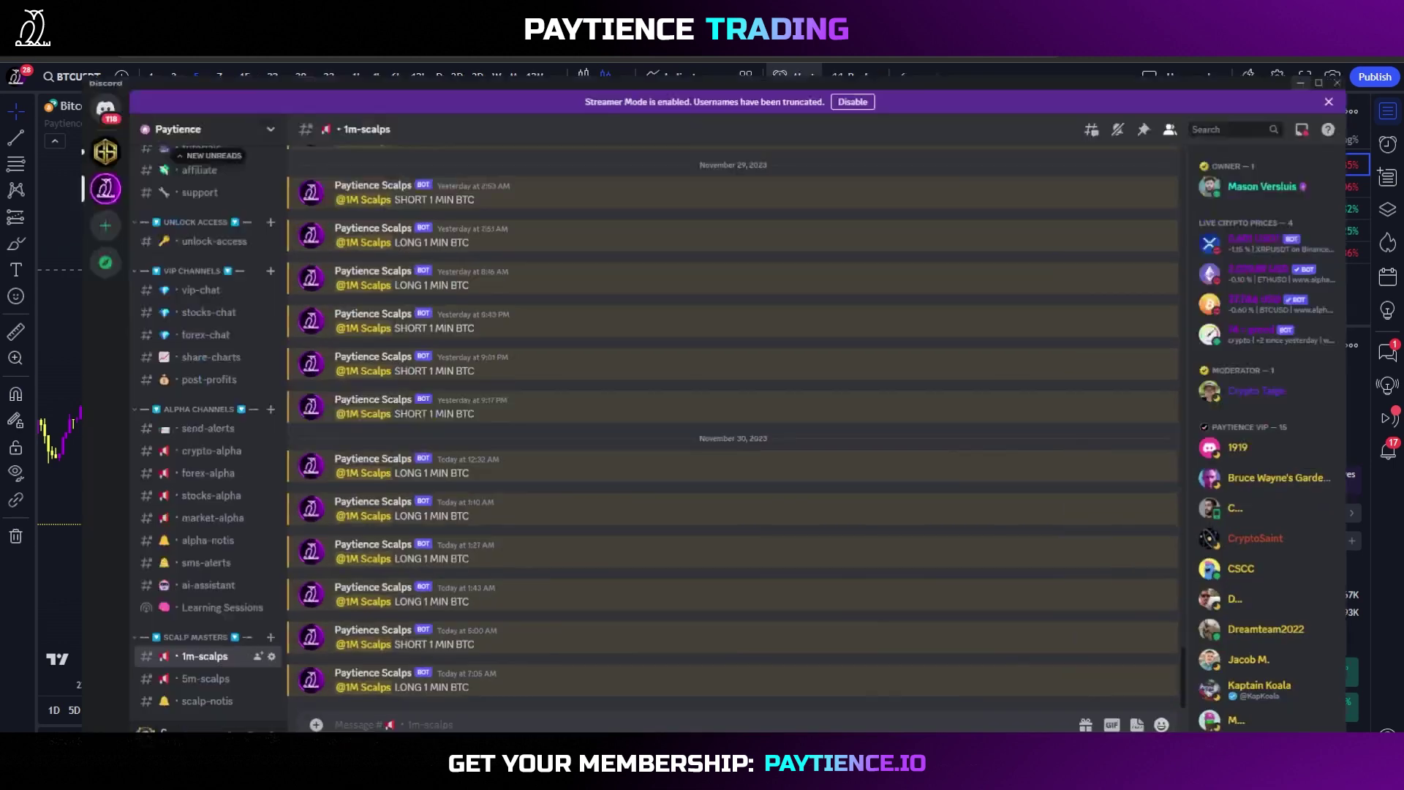
Scroll through the 1m-scalps channel's past LONG and SHORT 1 MIN BTC signals.
{"action": "scroll", "coordinate": [575, 406], "scroll_direction": "up", "scroll_amount": 6}
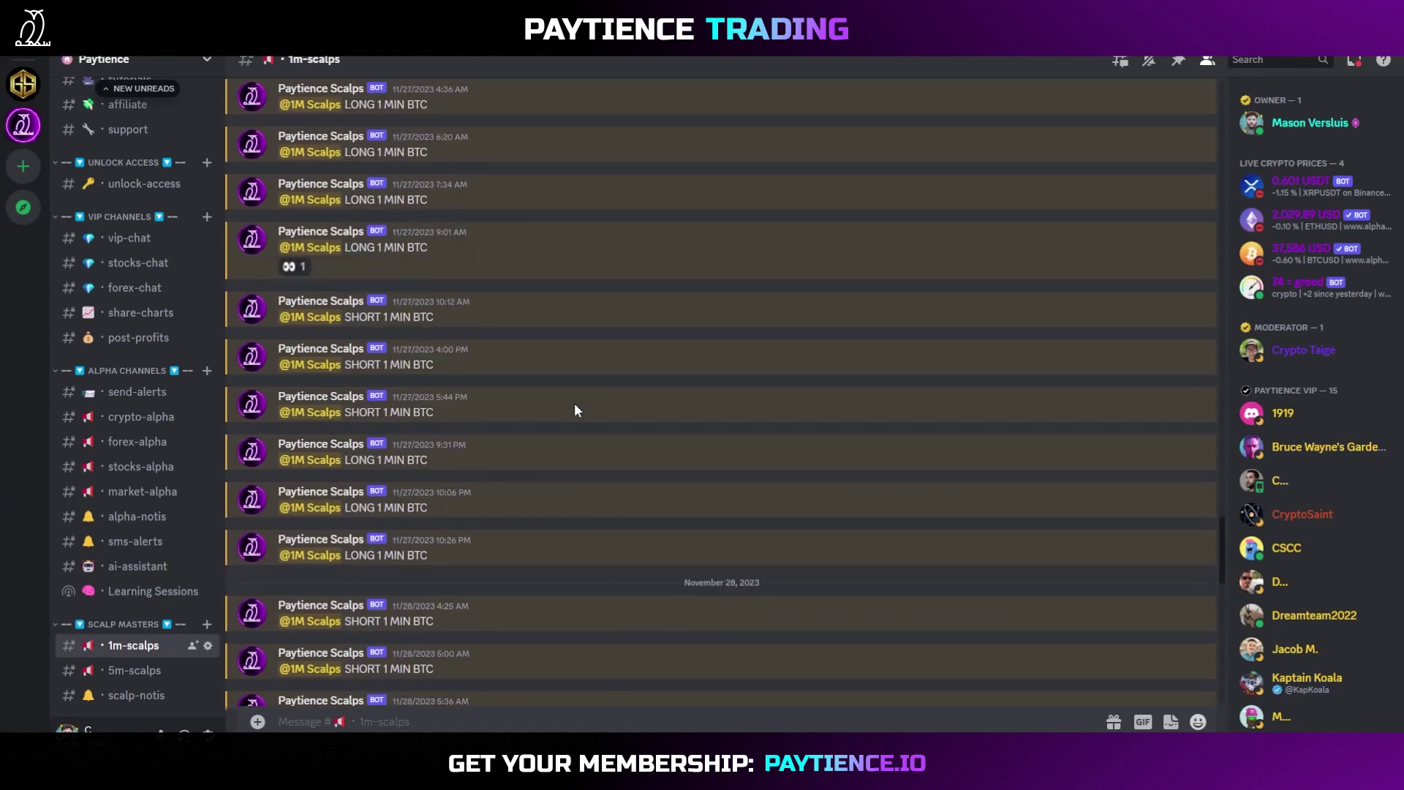
{"action": "scroll", "coordinate": [575, 408], "scroll_direction": "up", "scroll_amount": 12}
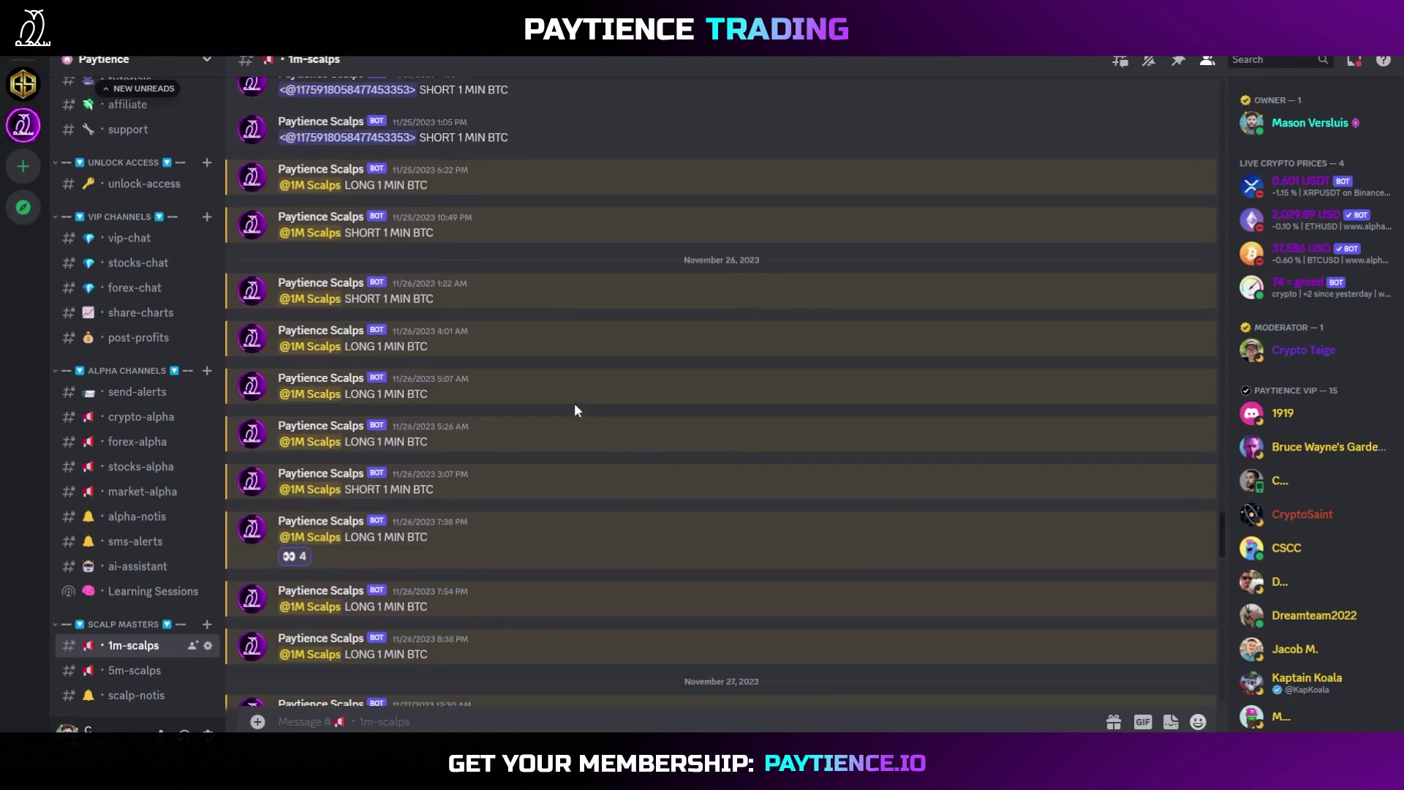
{"action": "scroll", "coordinate": [575, 410], "scroll_direction": "down", "scroll_amount": 15}
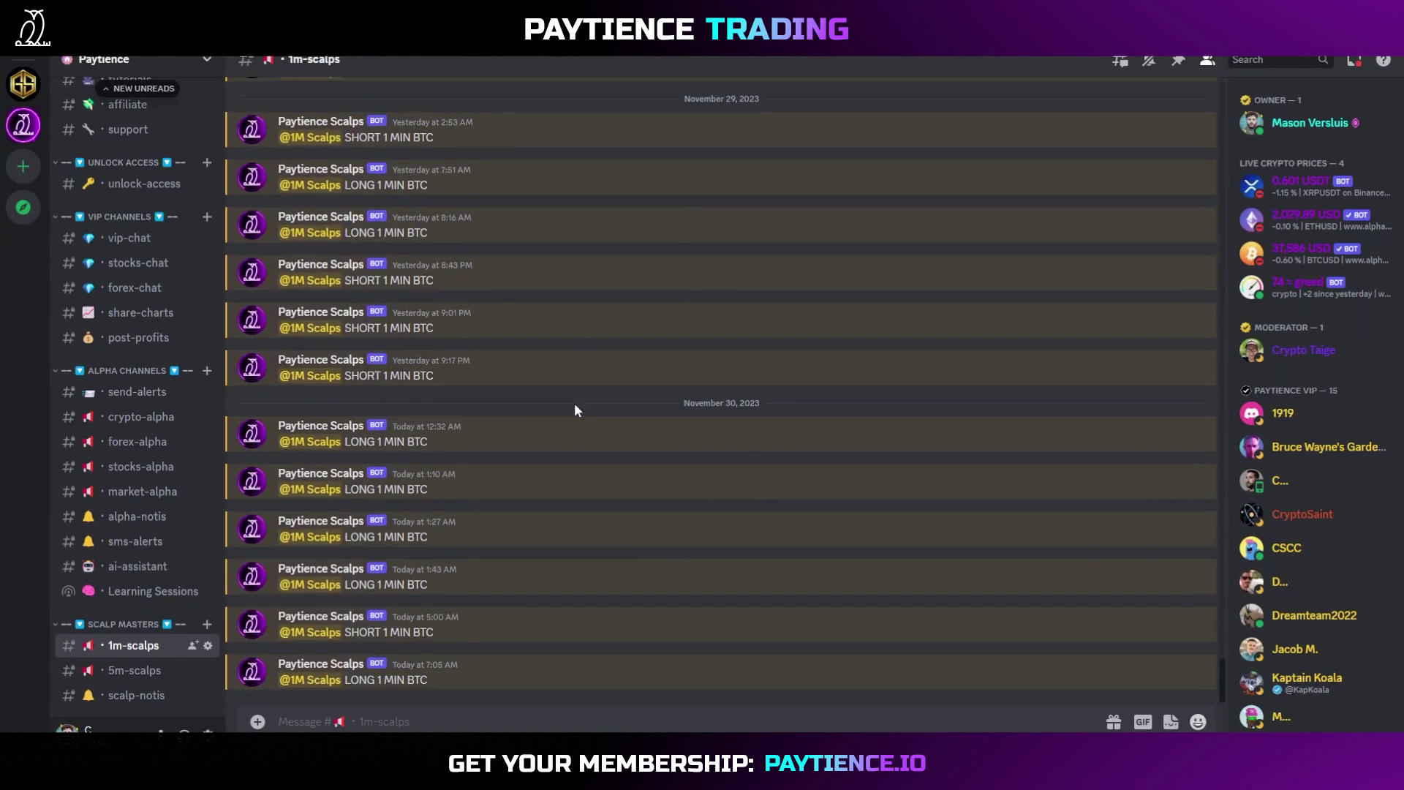
{"action": "scroll", "coordinate": [600, 440], "scroll_direction": "up", "scroll_amount": 6}
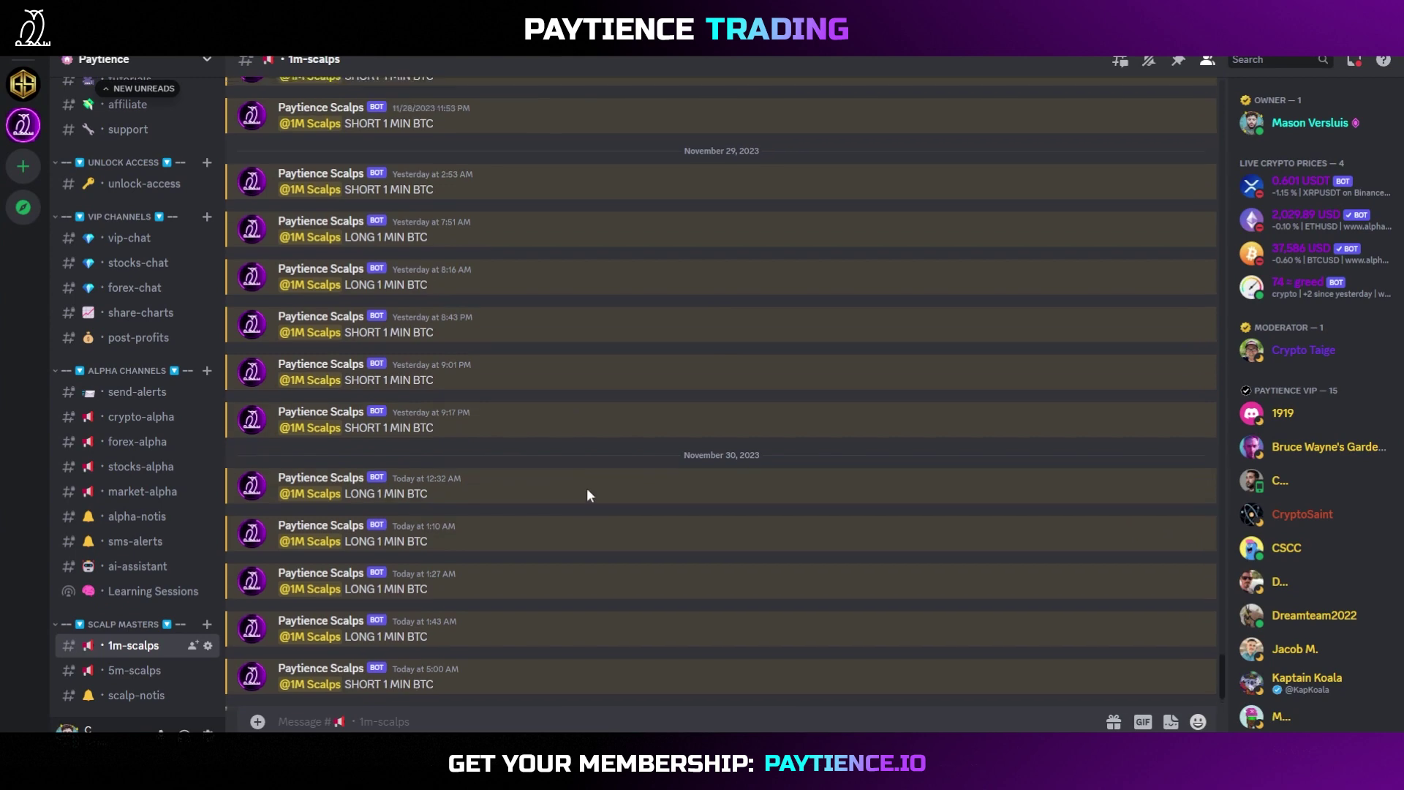
{"action": "scroll", "coordinate": [613, 486], "scroll_direction": "down", "scroll_amount": 6}
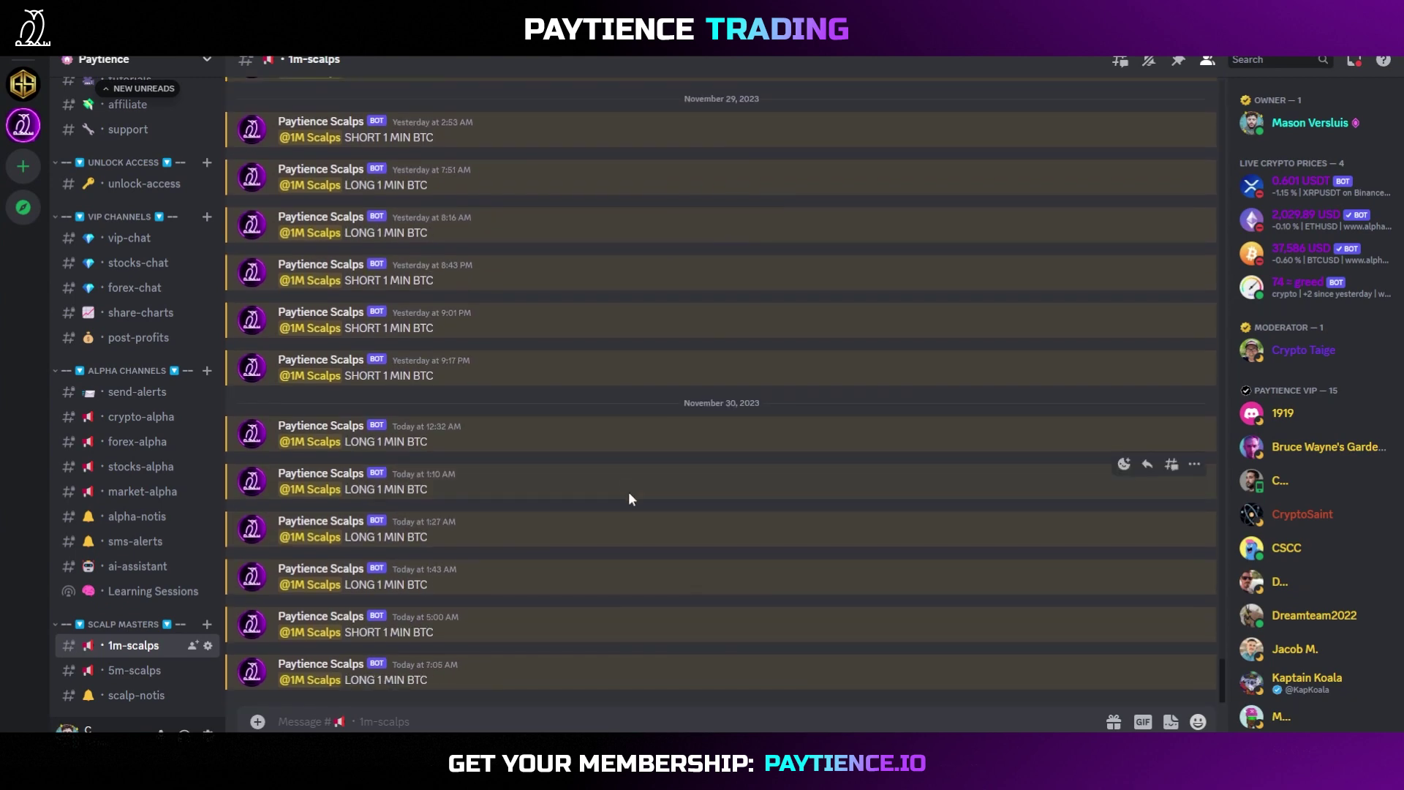
{"action": "scroll", "coordinate": [568, 524], "scroll_direction": "up", "scroll_amount": 3}
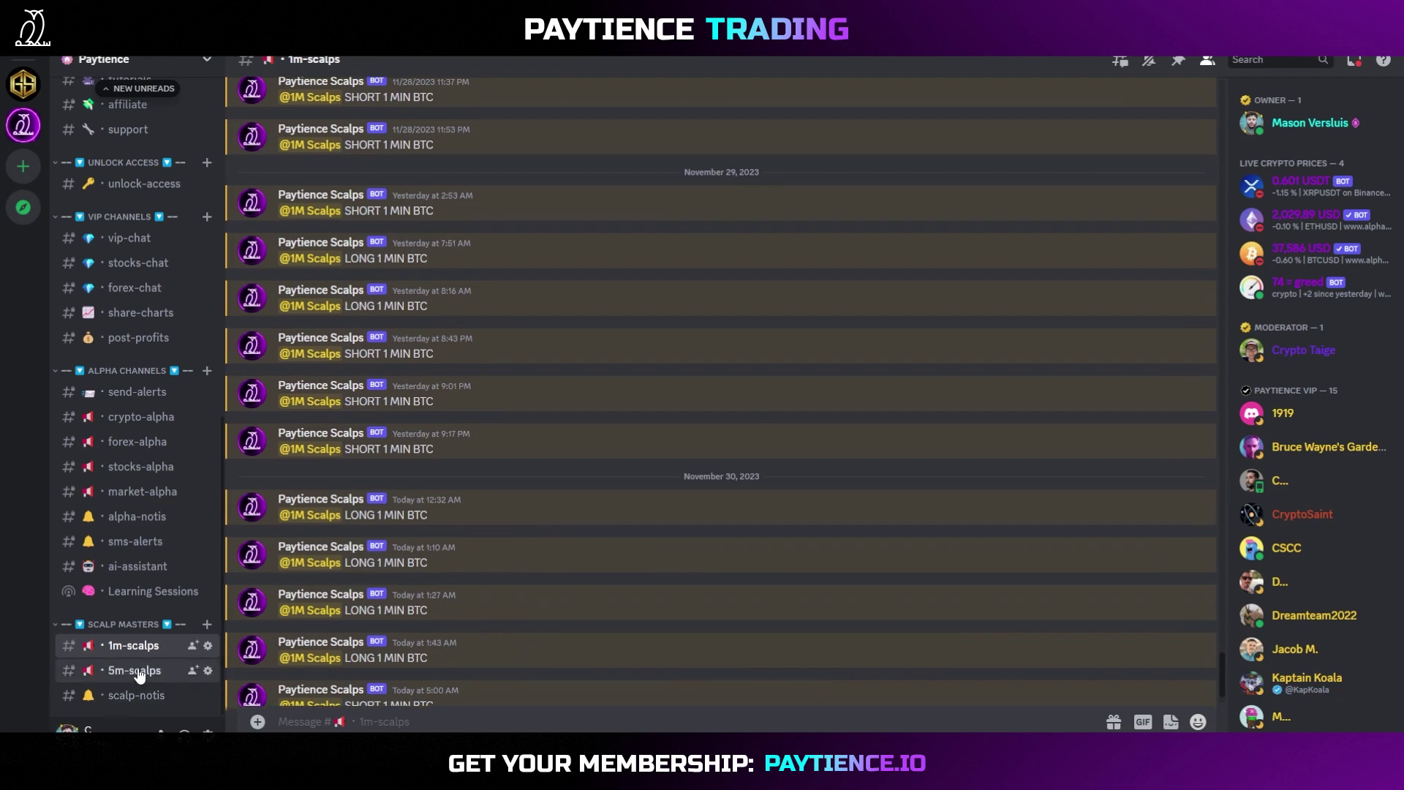
Browse the 5m-scalps and 1m-scalps signal channels in Discord.
{"action": "left_click", "coordinate": [139, 671]}
{"action": "scroll", "coordinate": [608, 426], "scroll_direction": "up", "scroll_amount": 10}
{"action": "scroll", "coordinate": [626, 463], "scroll_direction": "down", "scroll_amount": 10}
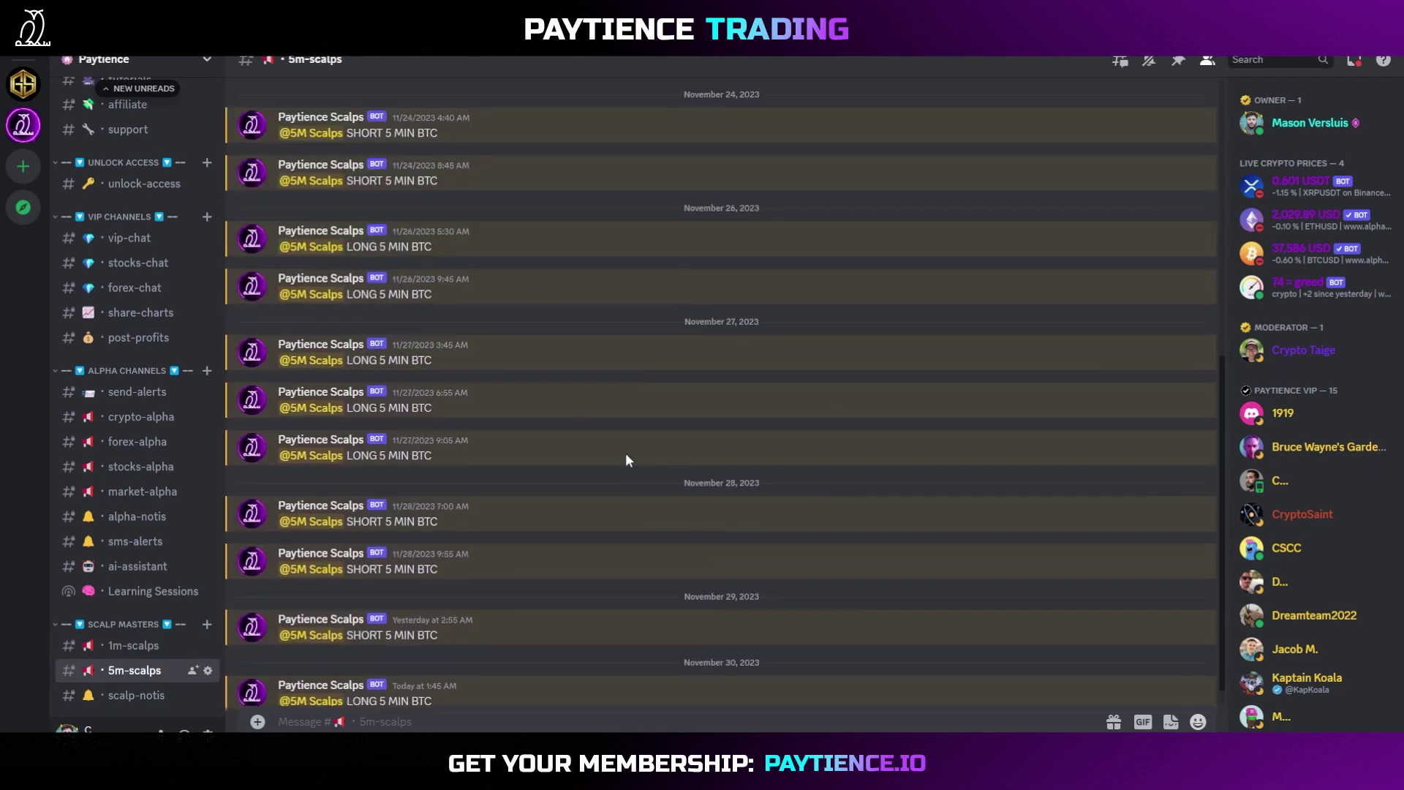
{"action": "left_click", "coordinate": [121, 647]}
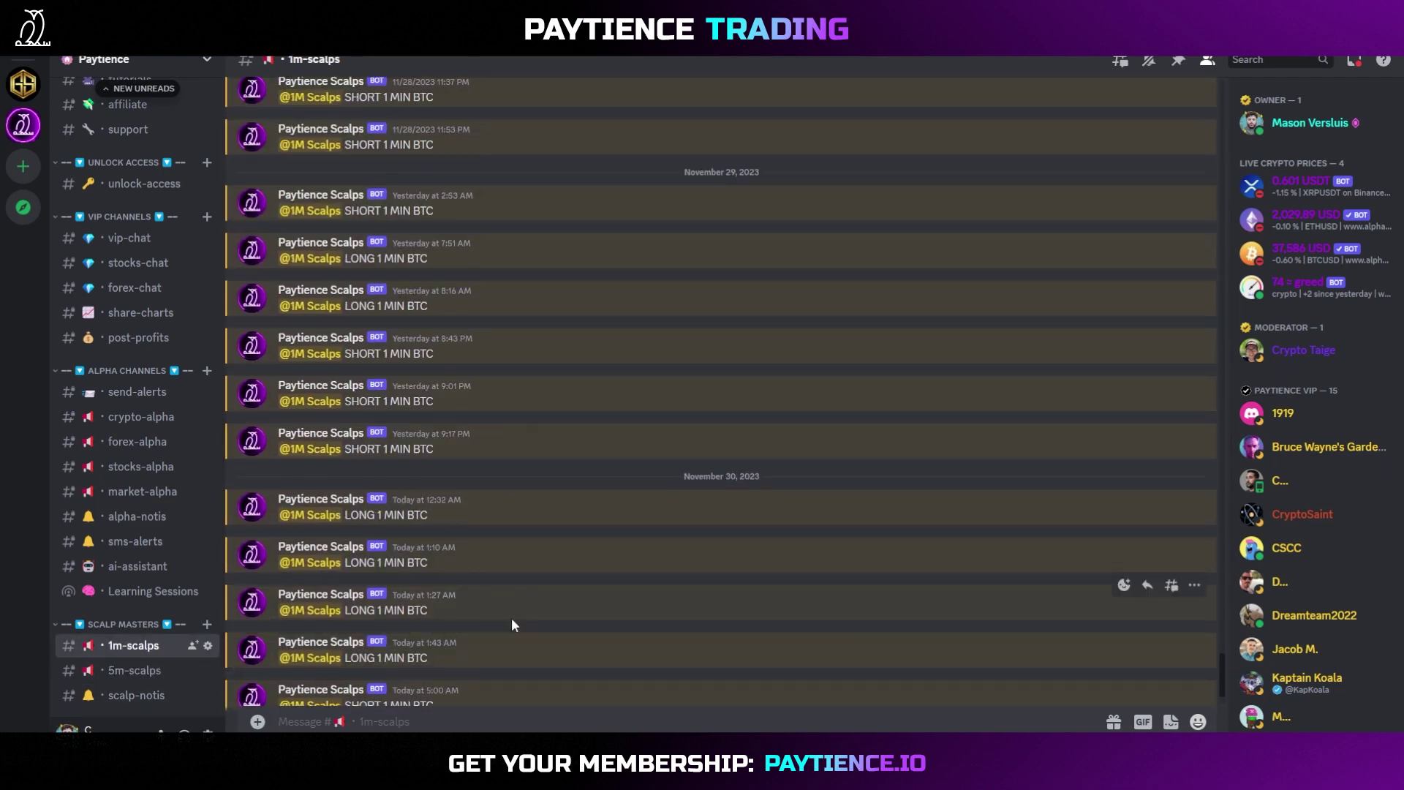
{"action": "scroll", "coordinate": [517, 624], "scroll_direction": "down", "scroll_amount": 2}
{"action": "scroll", "coordinate": [571, 527], "scroll_direction": "up", "scroll_amount": 5}
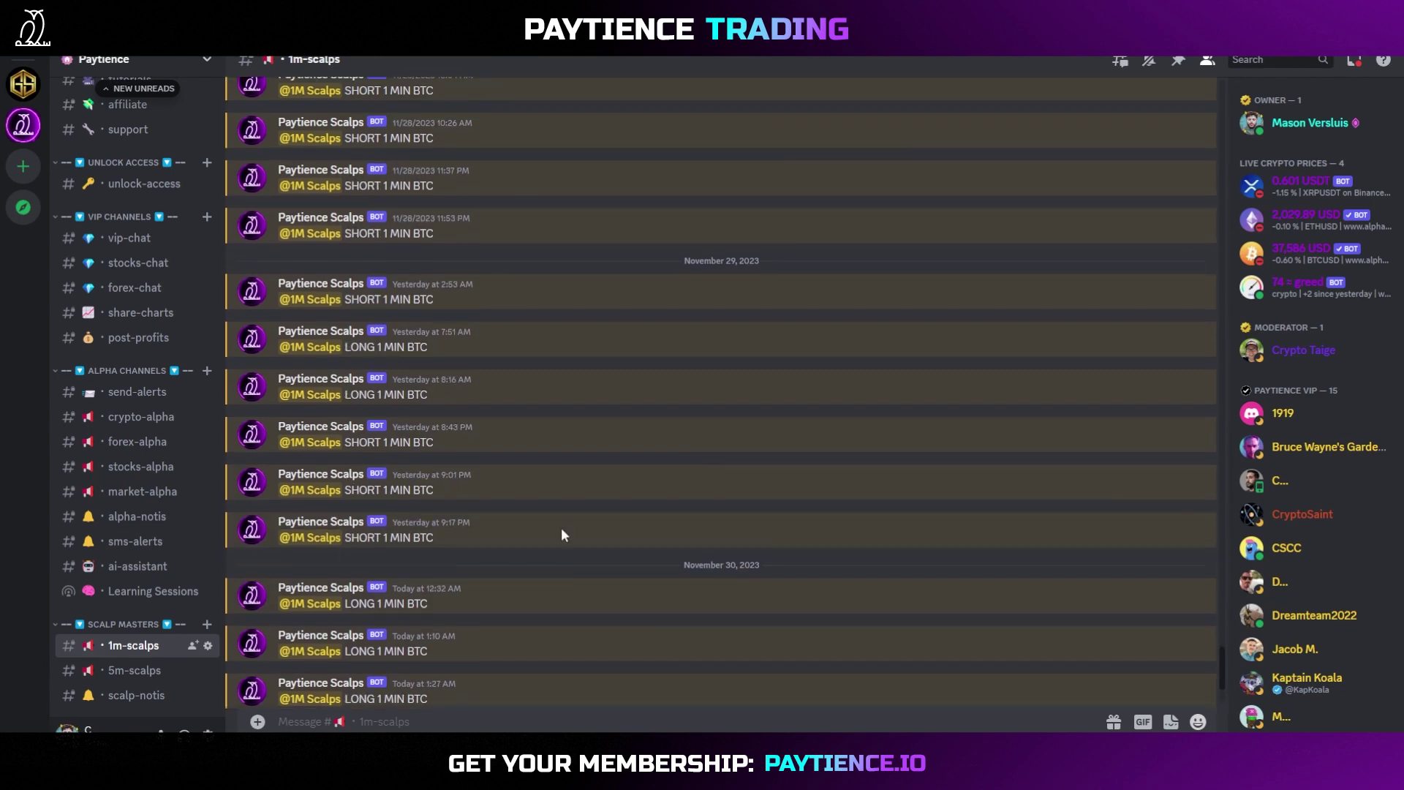
{"action": "scroll", "coordinate": [632, 513], "scroll_direction": "down", "scroll_amount": 5}
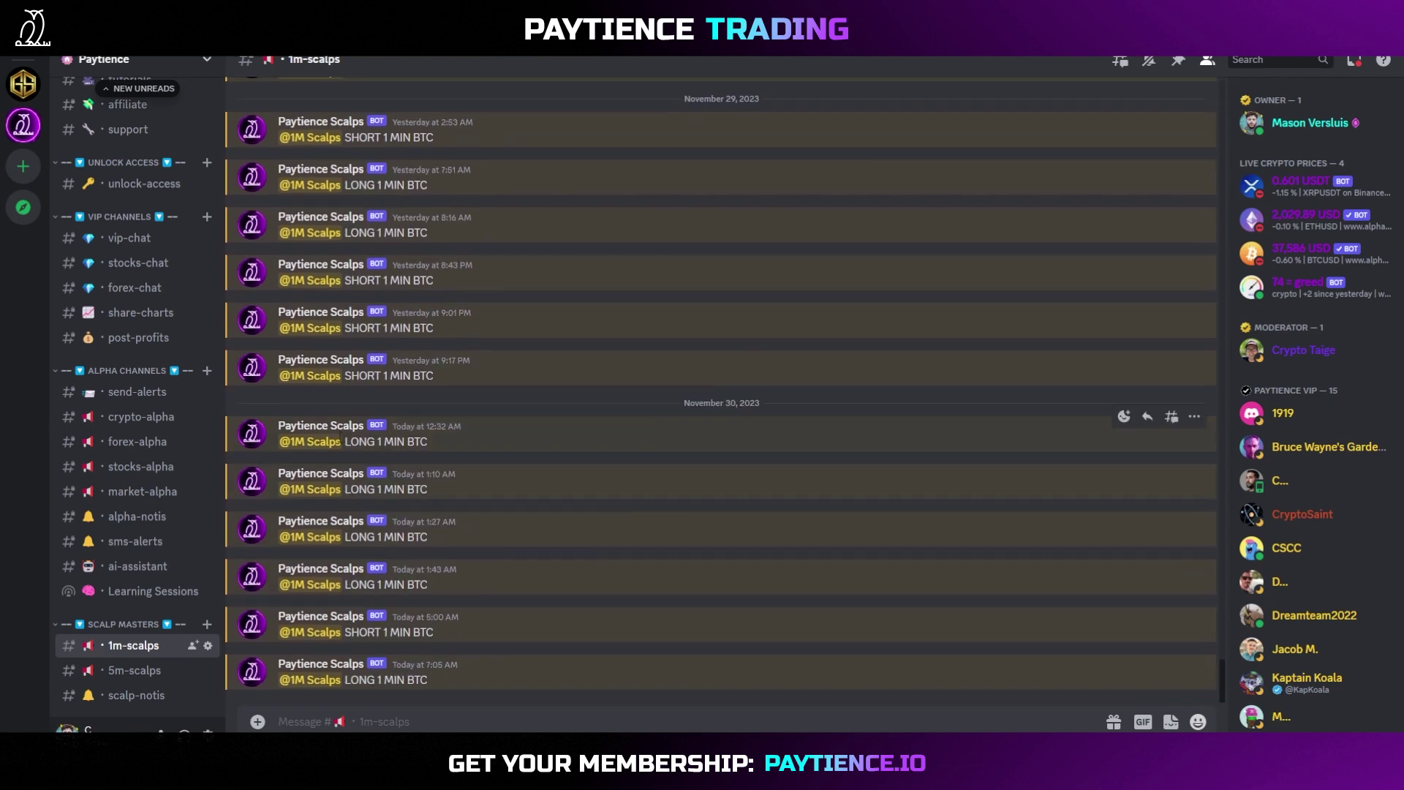
{"action": "left_click_drag", "start_coordinate": [358, 442], "coordinate": [439, 443]}
{"action": "left_click", "coordinate": [476, 452]}
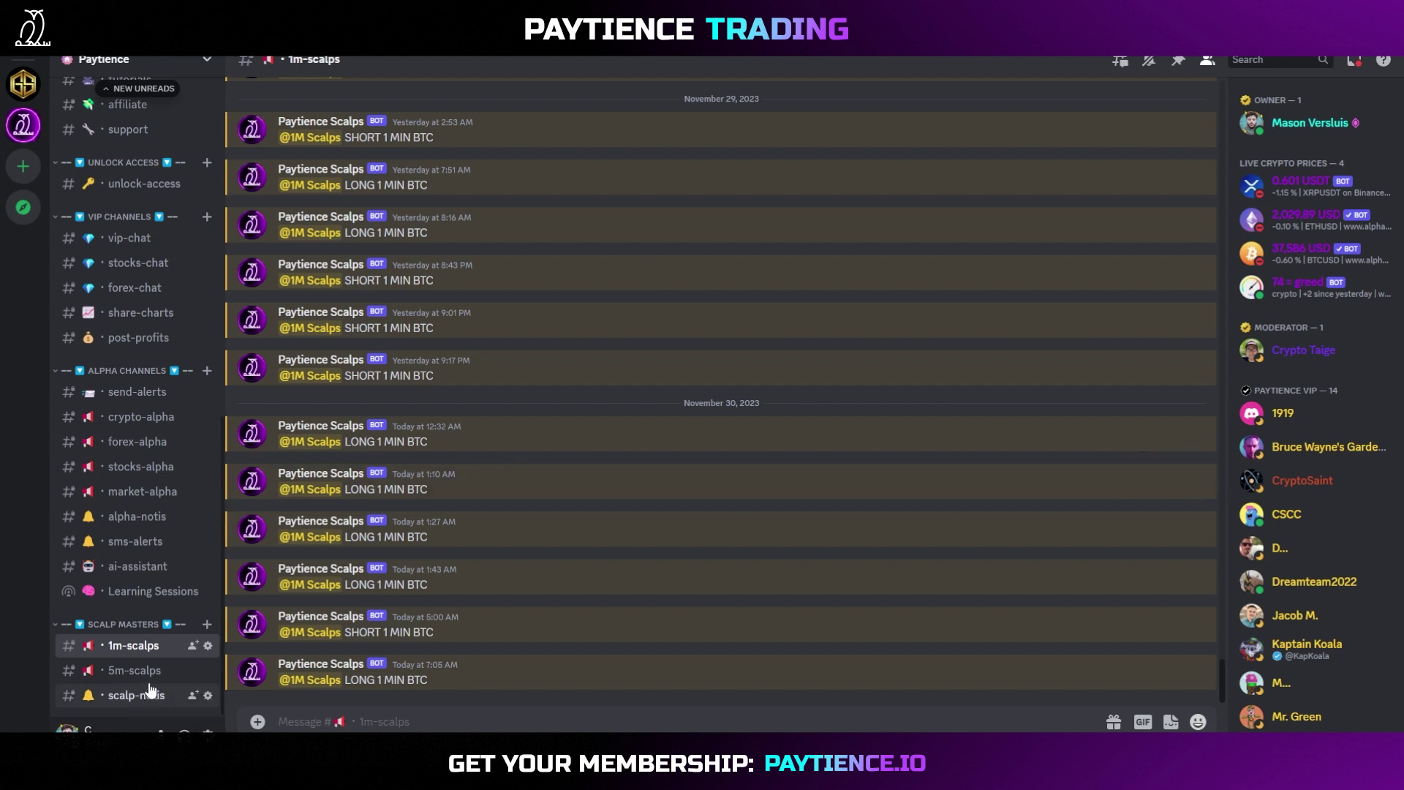
In the scalp-notis channel, opt in to the 5-minute and then 1-minute scalping notifications.
{"action": "left_click", "coordinate": [134, 669]}
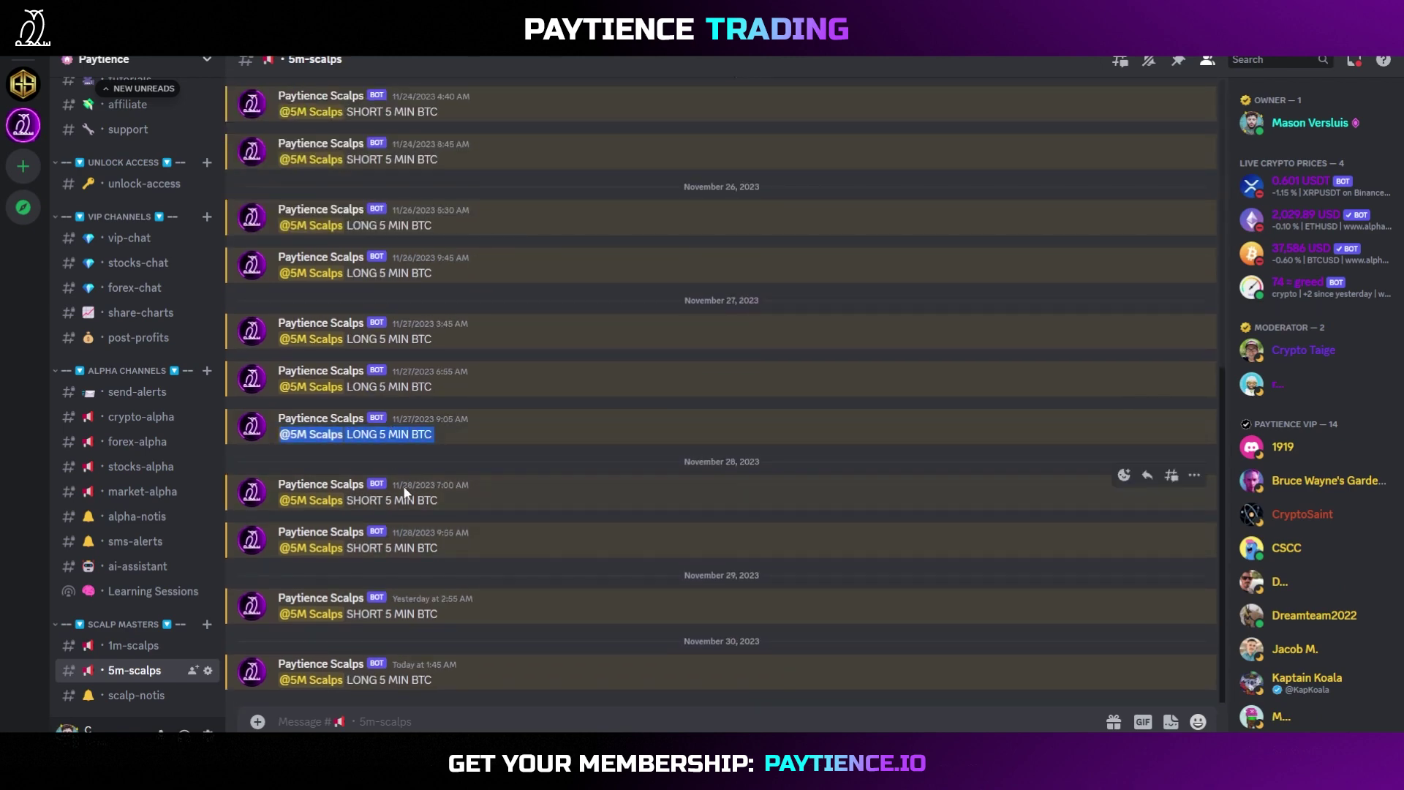
{"action": "left_click", "coordinate": [135, 698]}
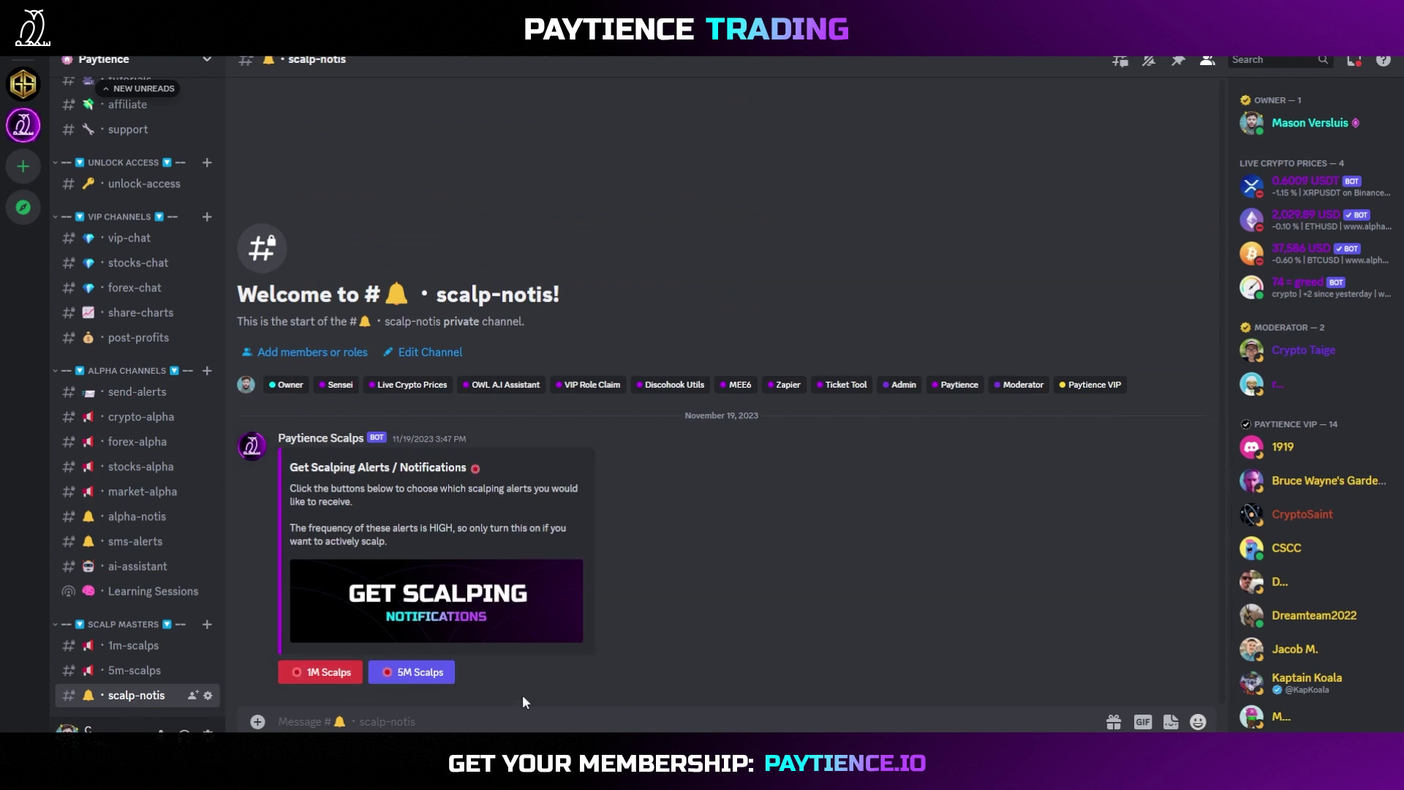
{"action": "left_click", "coordinate": [373, 673]}
{"action": "left_click", "coordinate": [137, 669]}
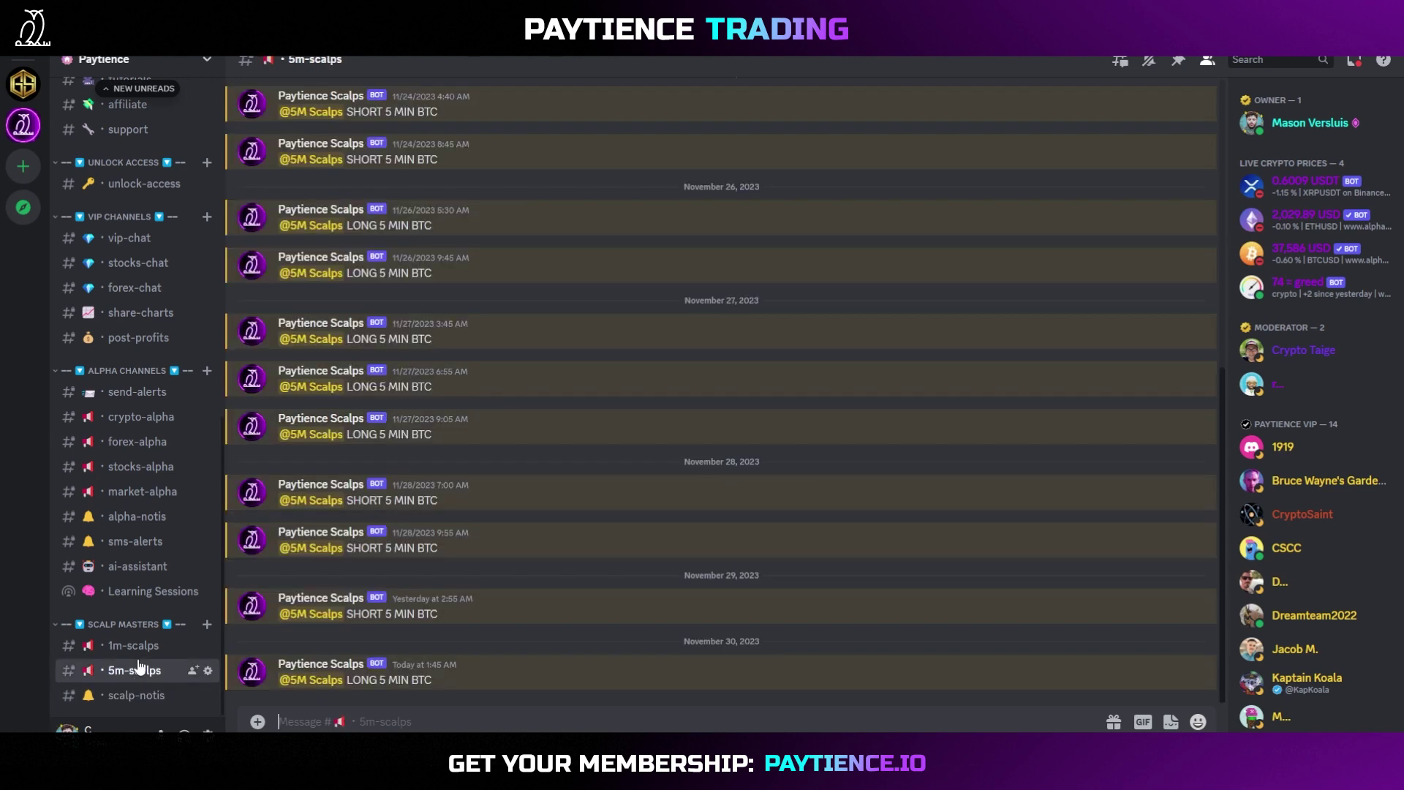
{"action": "left_click", "coordinate": [137, 696]}
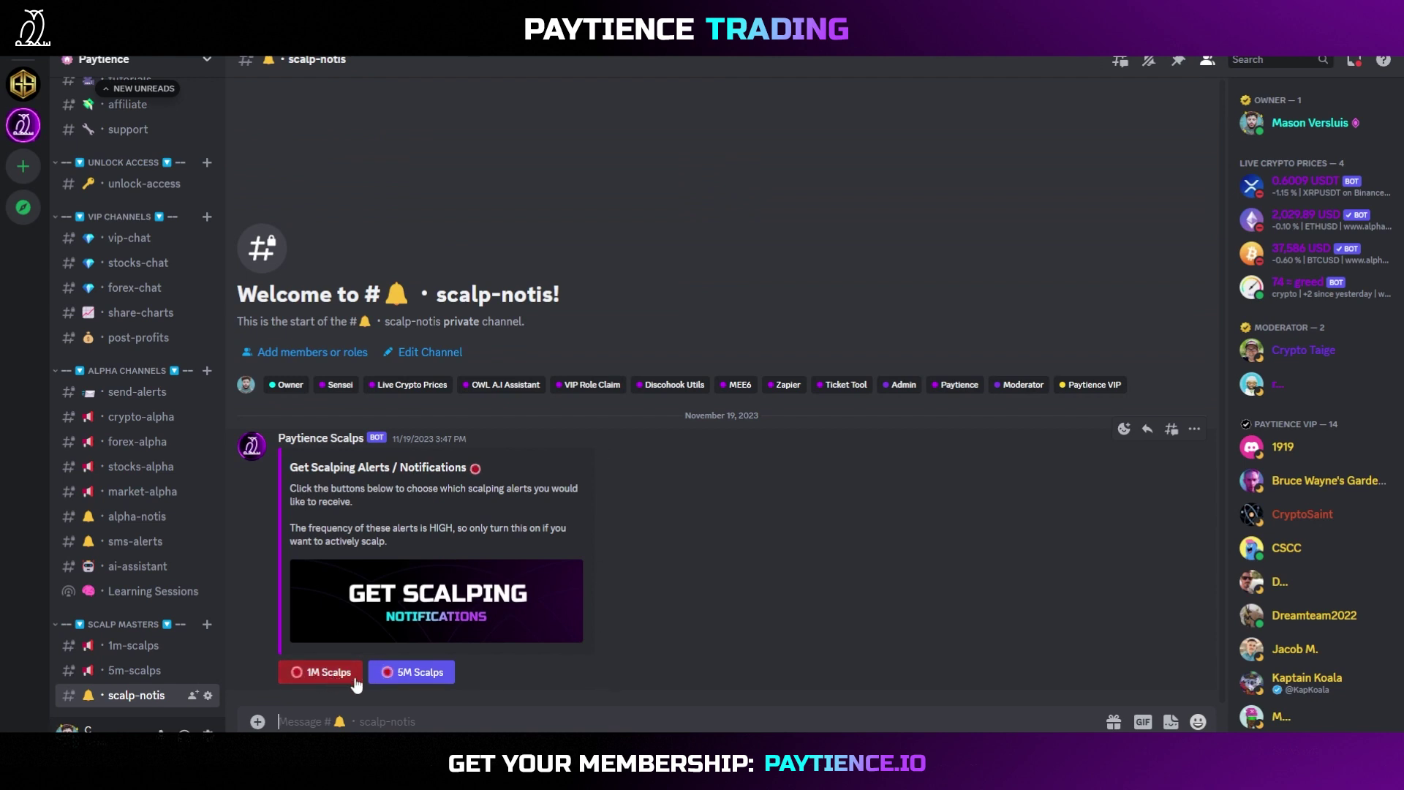
{"action": "left_click", "coordinate": [323, 680]}
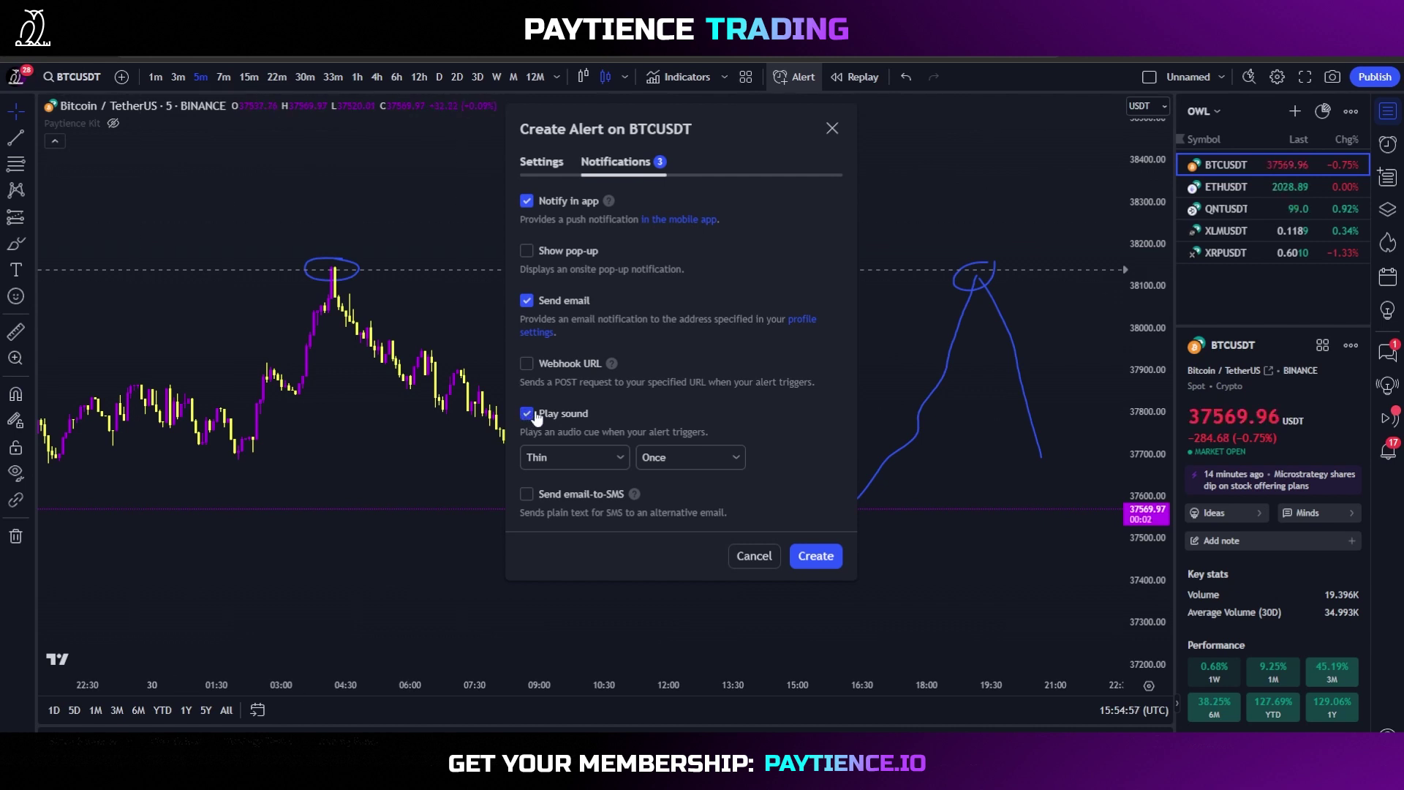
Turn off the alert's Play sound and dismiss the email-to-SMS account verification prompt.
{"action": "left_click", "coordinate": [528, 412]}
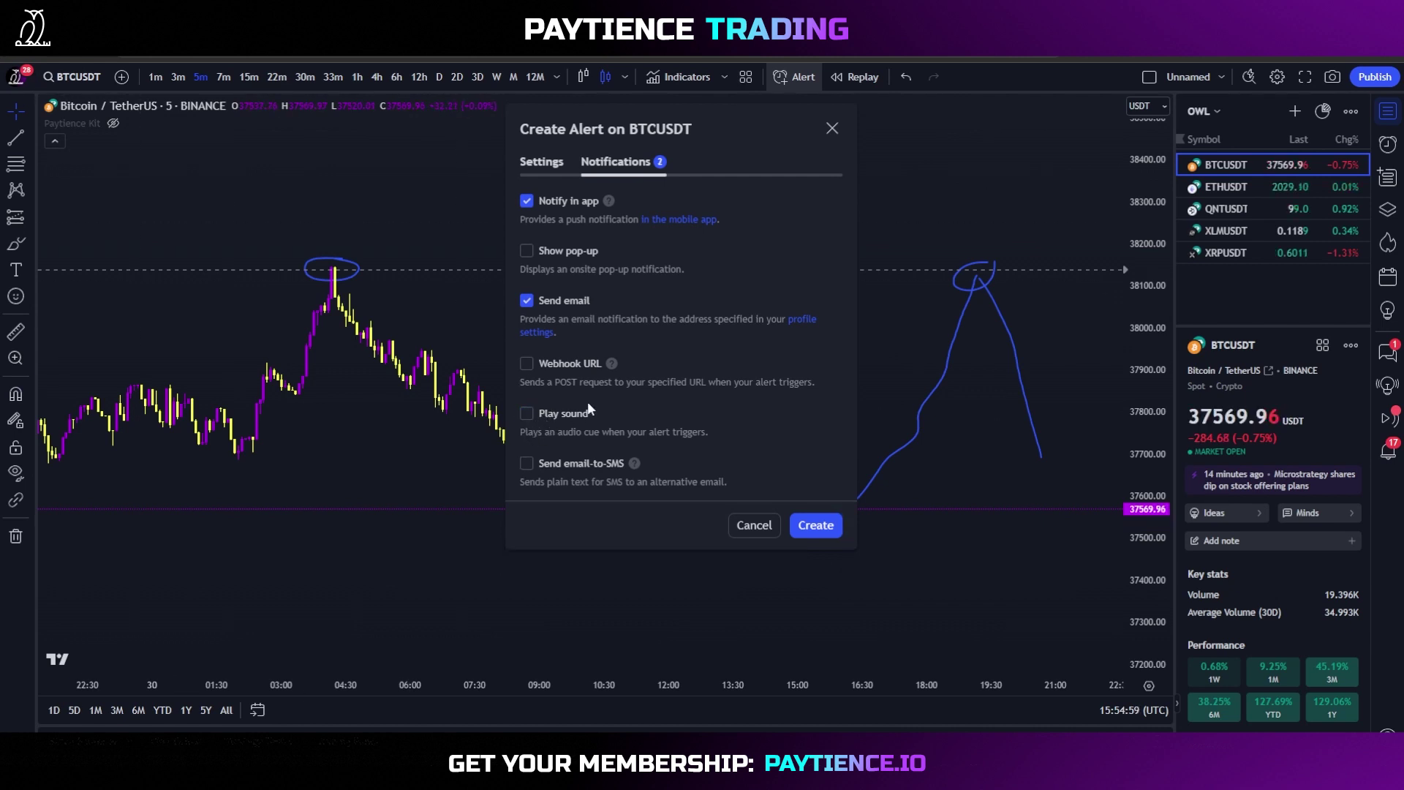
{"action": "left_click_drag", "start_coordinate": [702, 130], "coordinate": [620, 161]}
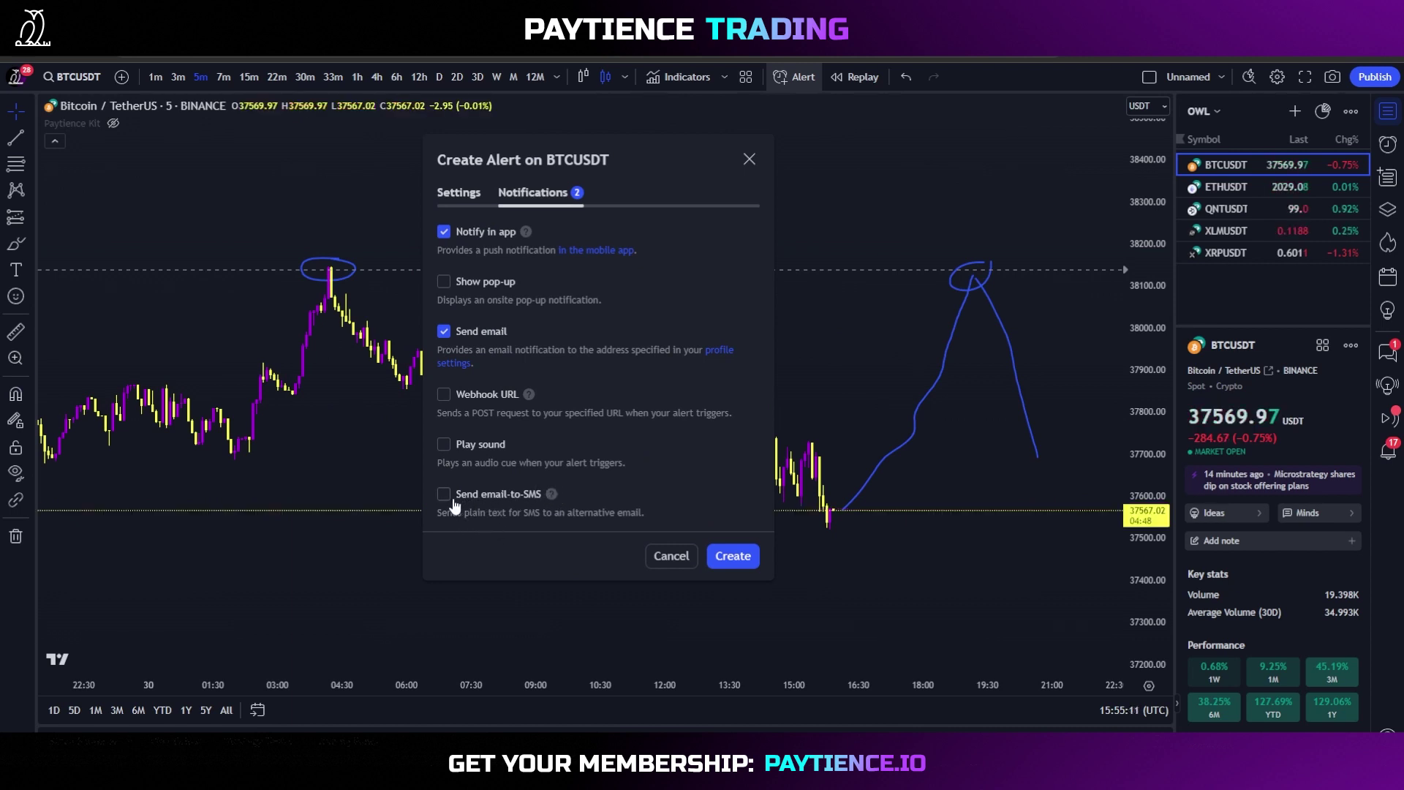
{"action": "mouse_move", "coordinate": [554, 502]}
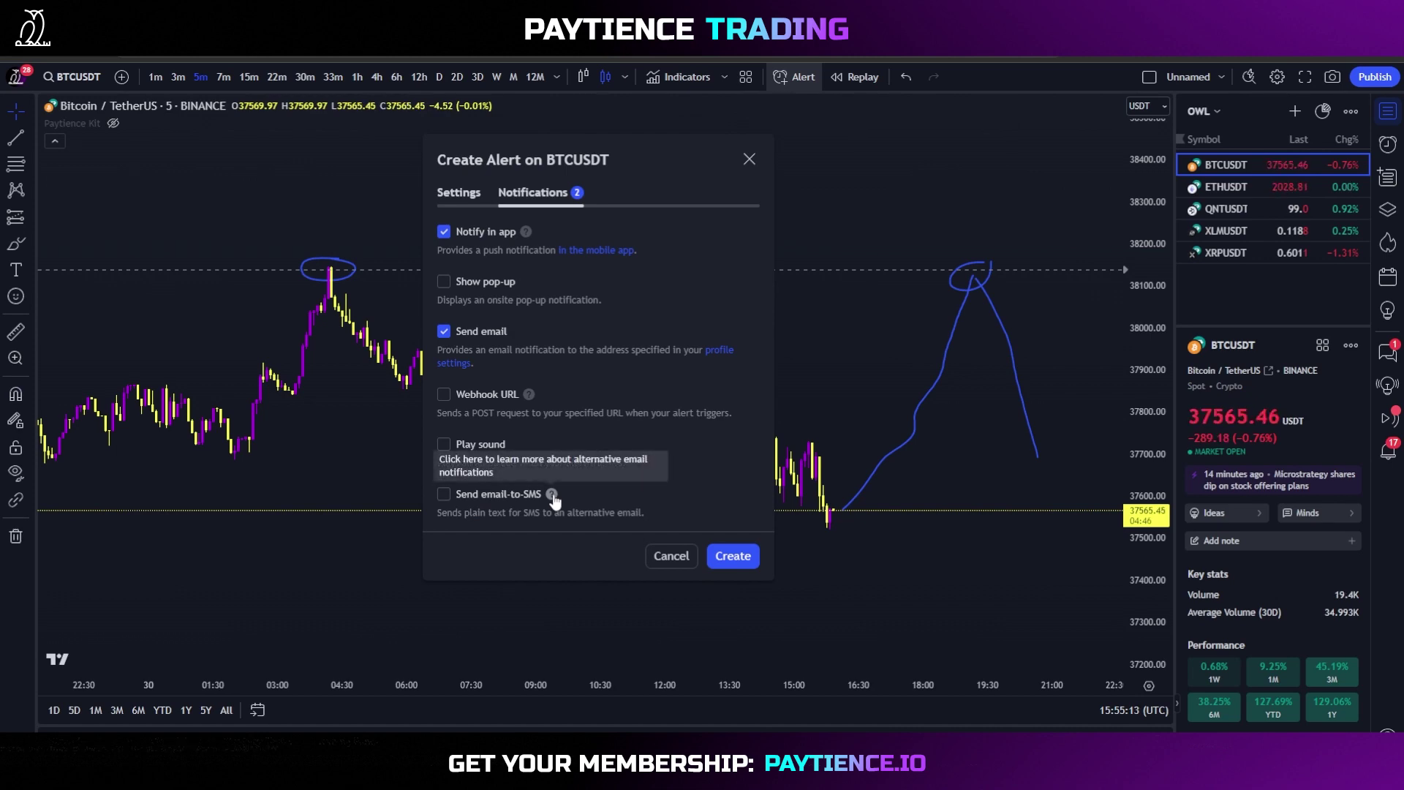
{"action": "left_click", "coordinate": [444, 494]}
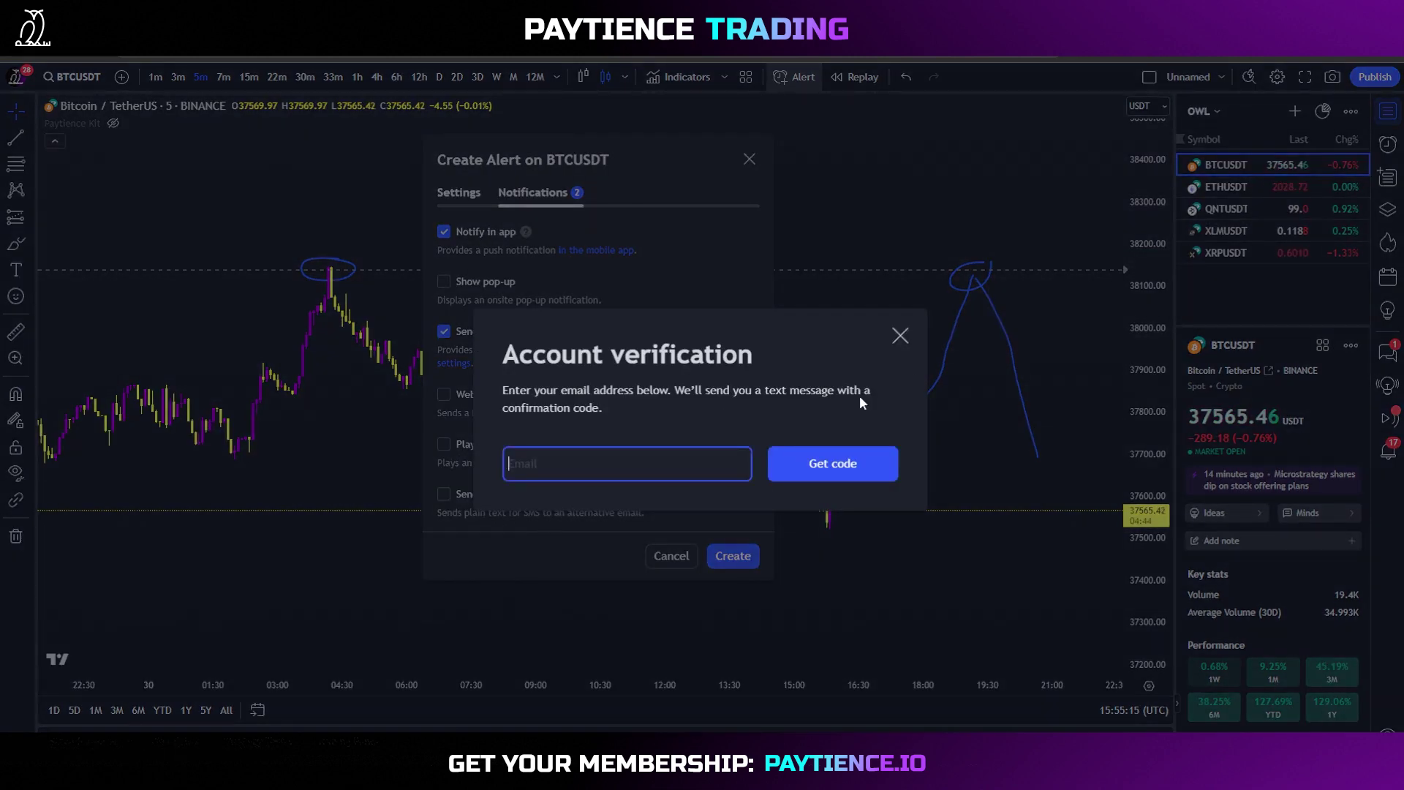
{"action": "left_click", "coordinate": [900, 336]}
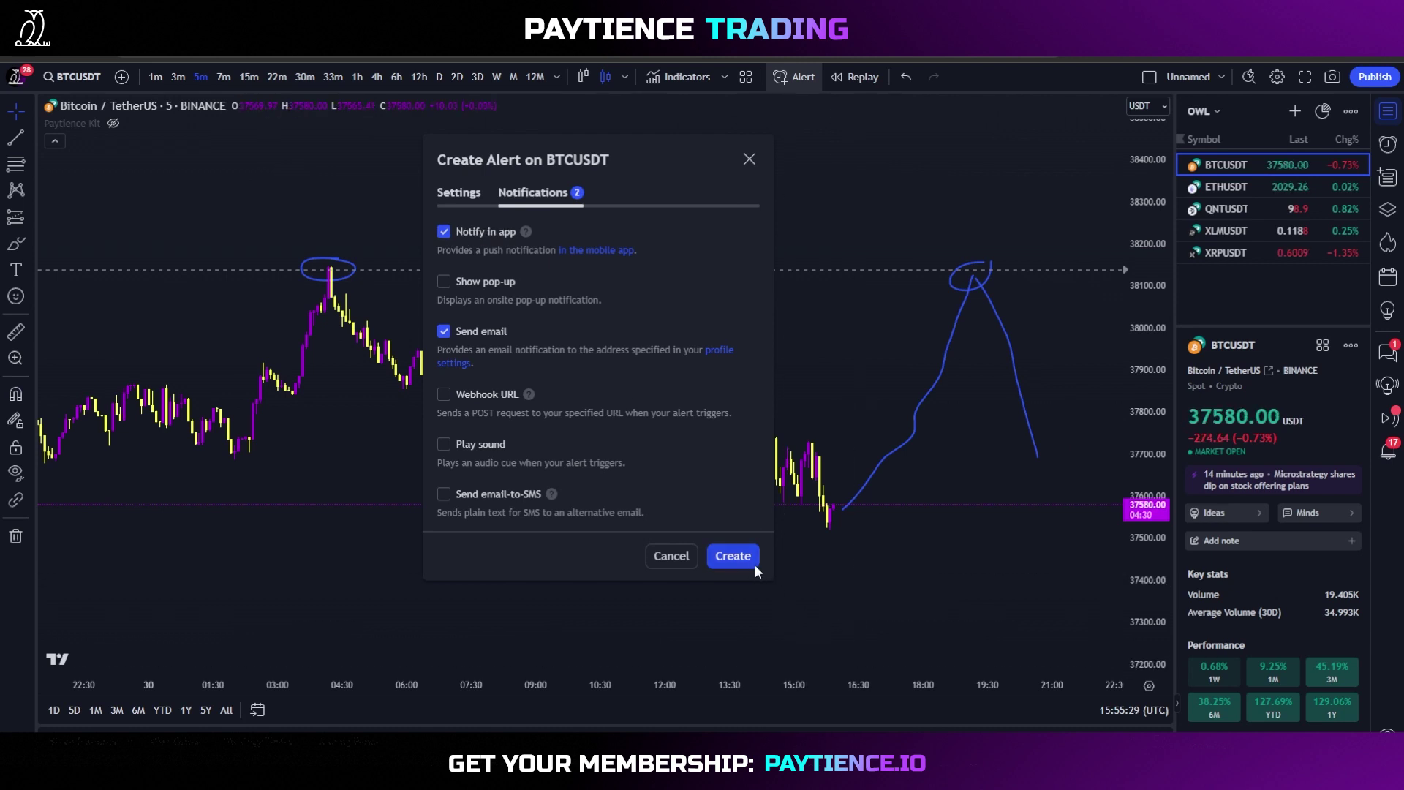
Create the BTC CROSSING FOR SHORT alert, then pan to its line and the circled peaks.
{"action": "left_click", "coordinate": [474, 196]}
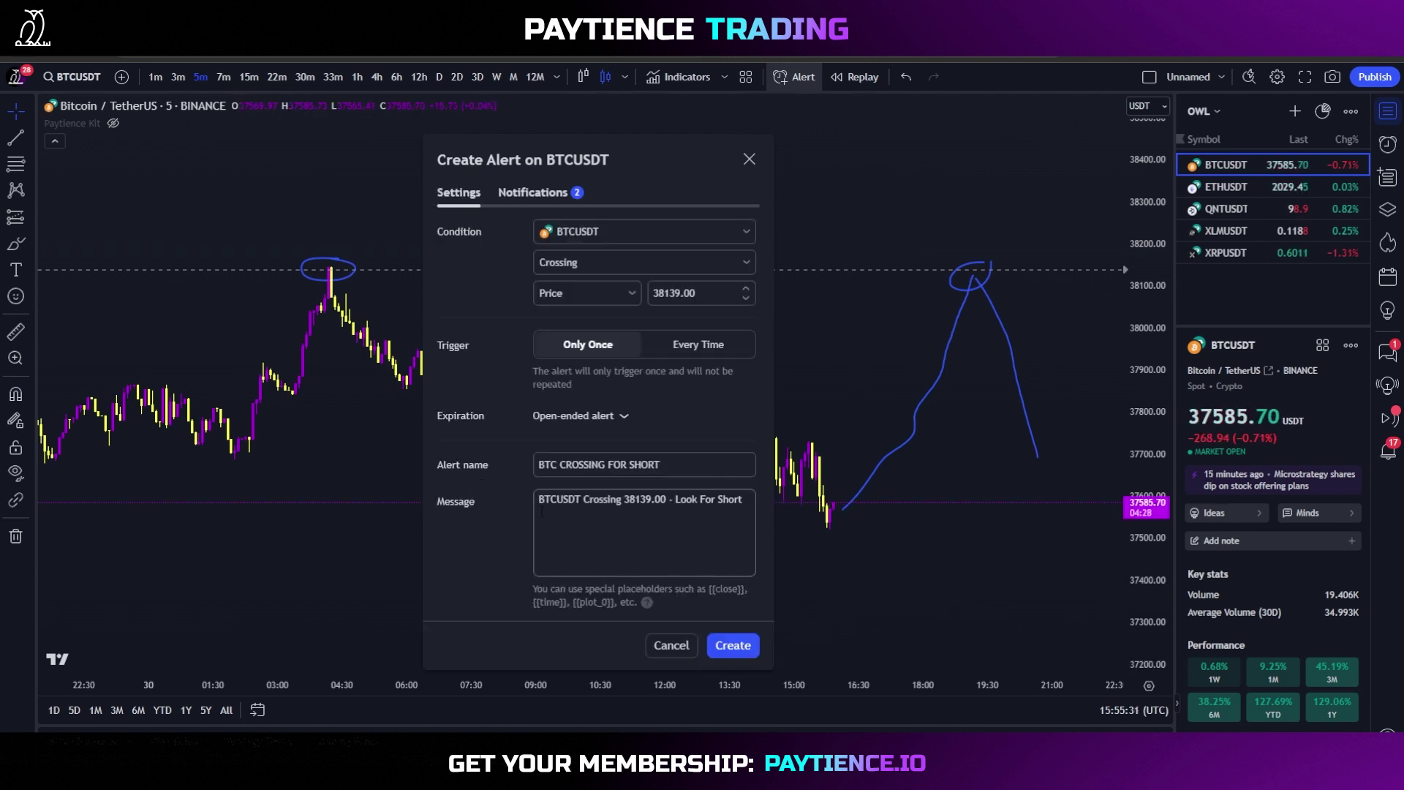
{"action": "left_click", "coordinate": [733, 646]}
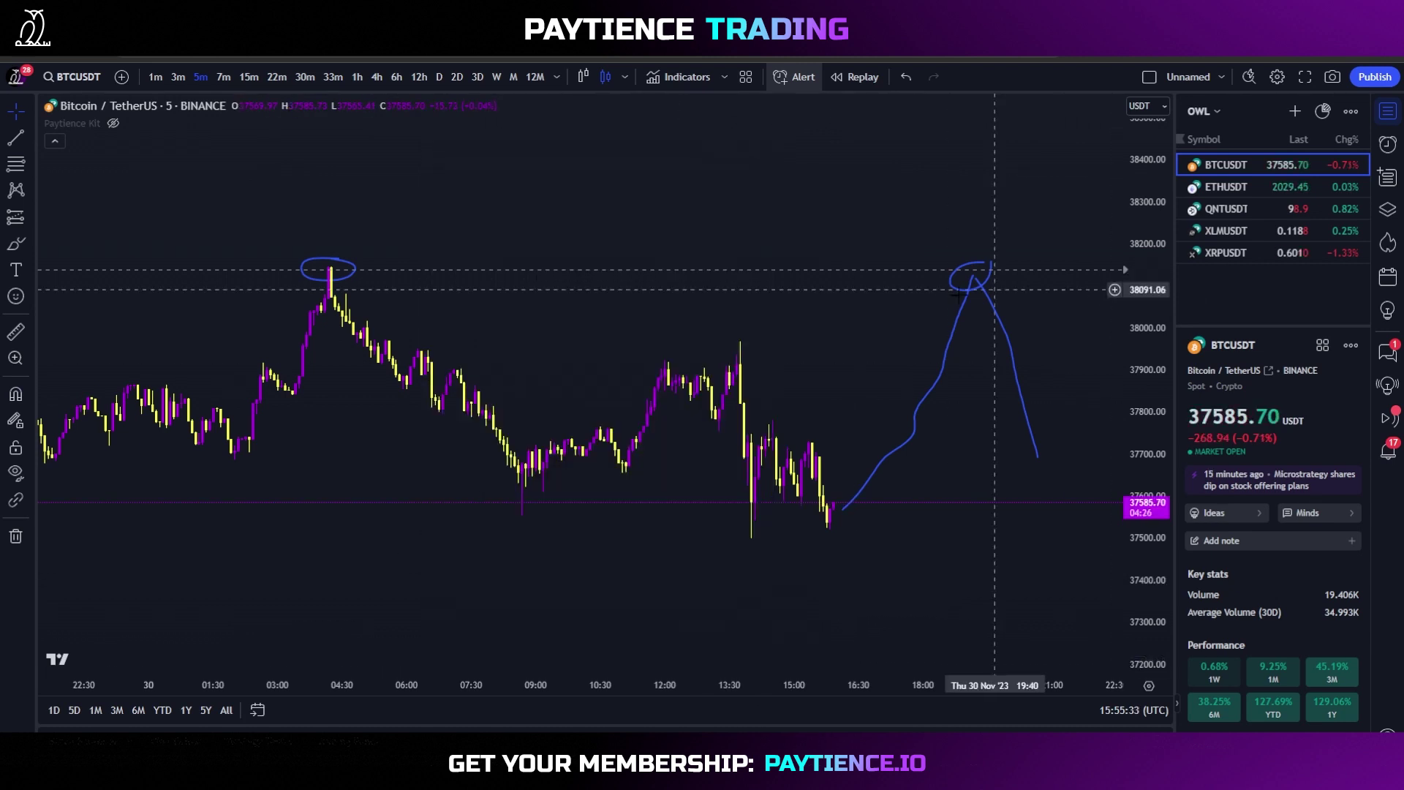
{"action": "scroll", "coordinate": [804, 314], "scroll_direction": "down", "scroll_amount": 3}
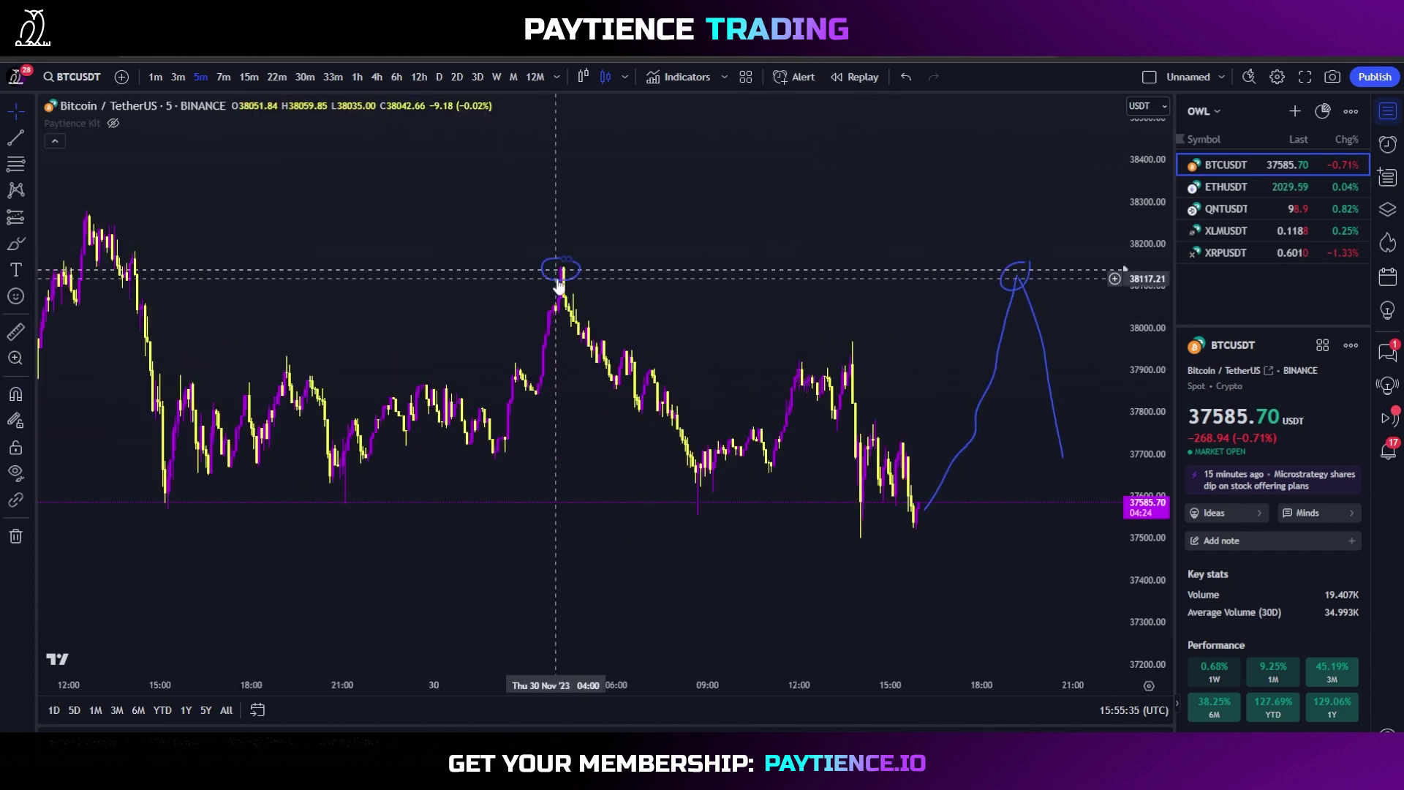
{"action": "left_click_drag", "start_coordinate": [724, 321], "coordinate": [561, 296]}
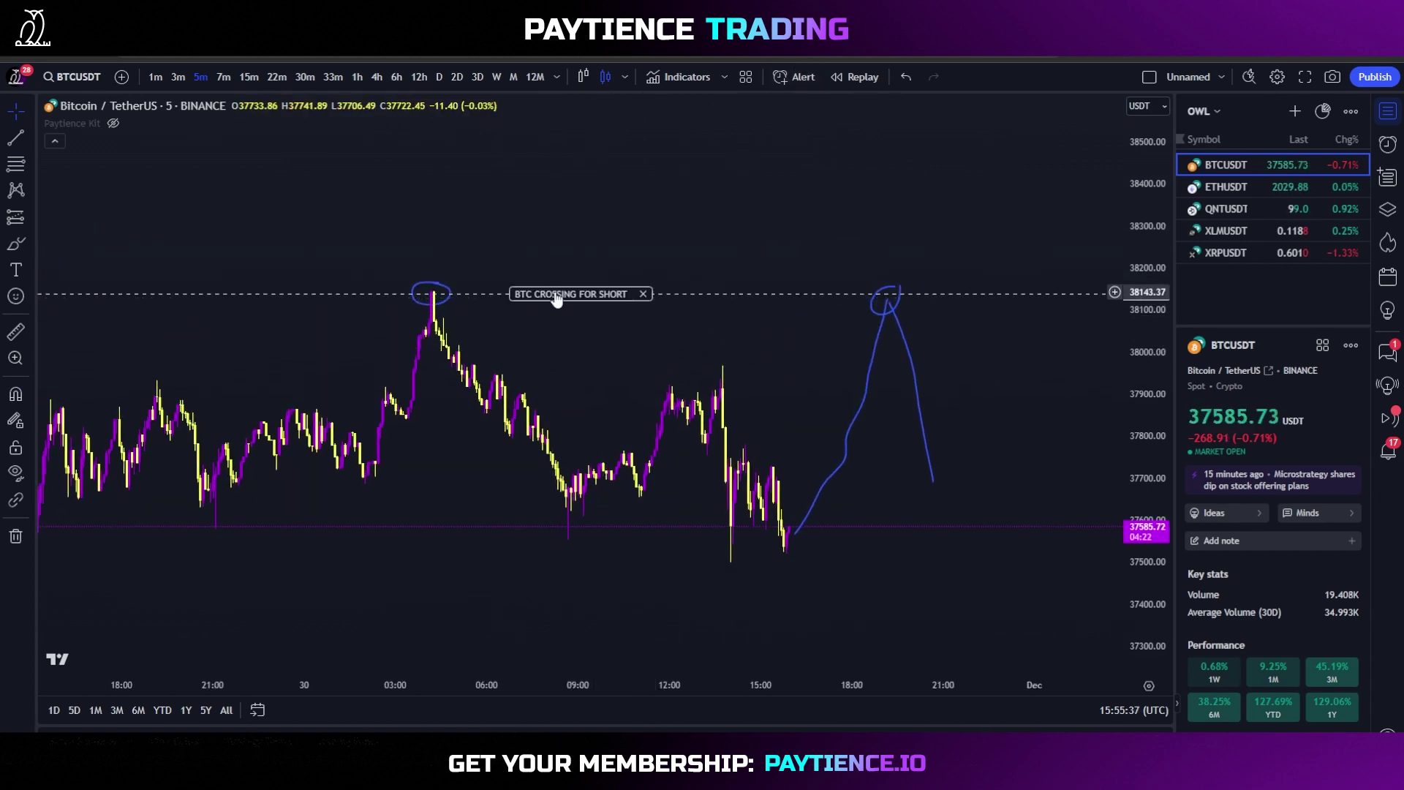
{"action": "scroll", "coordinate": [724, 321], "scroll_direction": "down", "scroll_amount": 3}
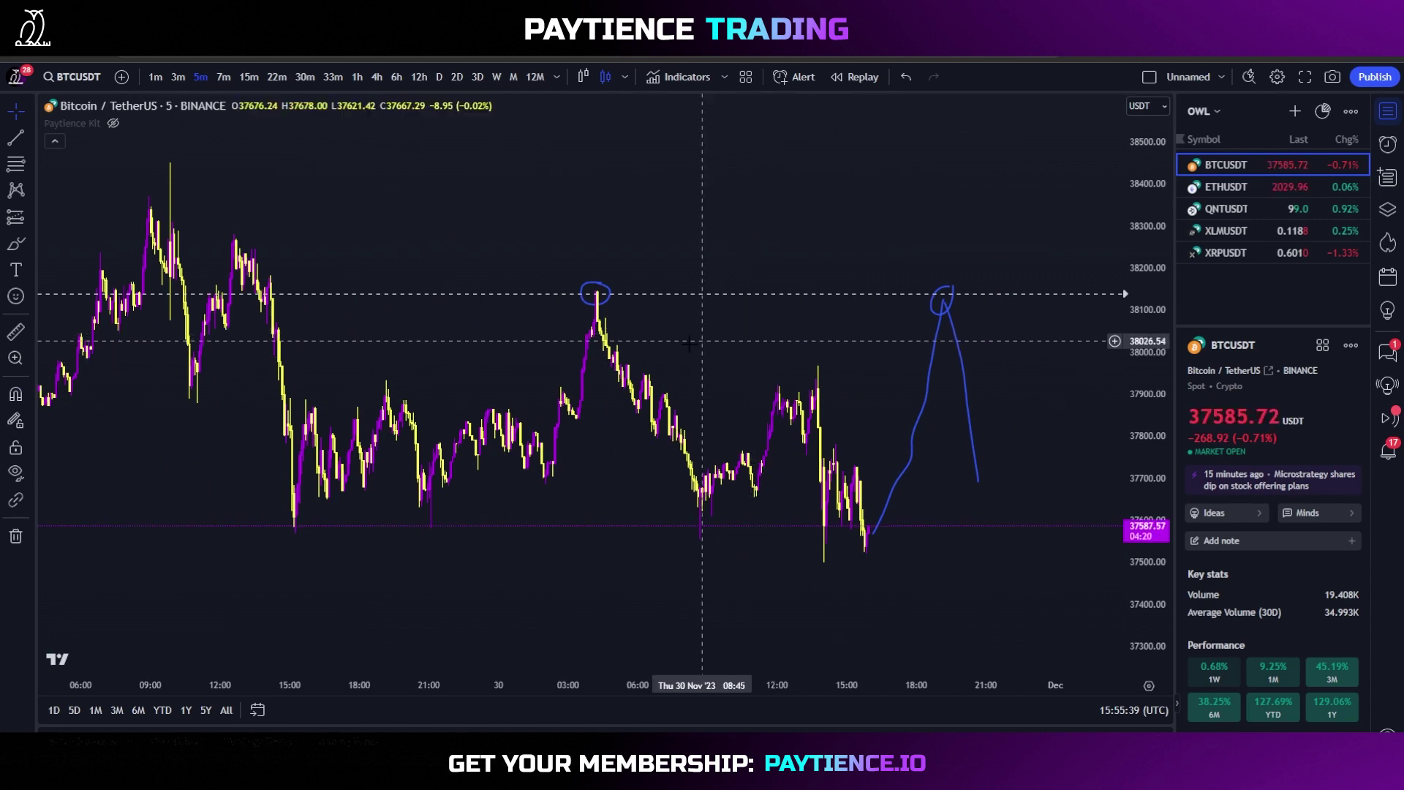
{"action": "left_click_drag", "start_coordinate": [461, 347], "coordinate": [235, 329]}
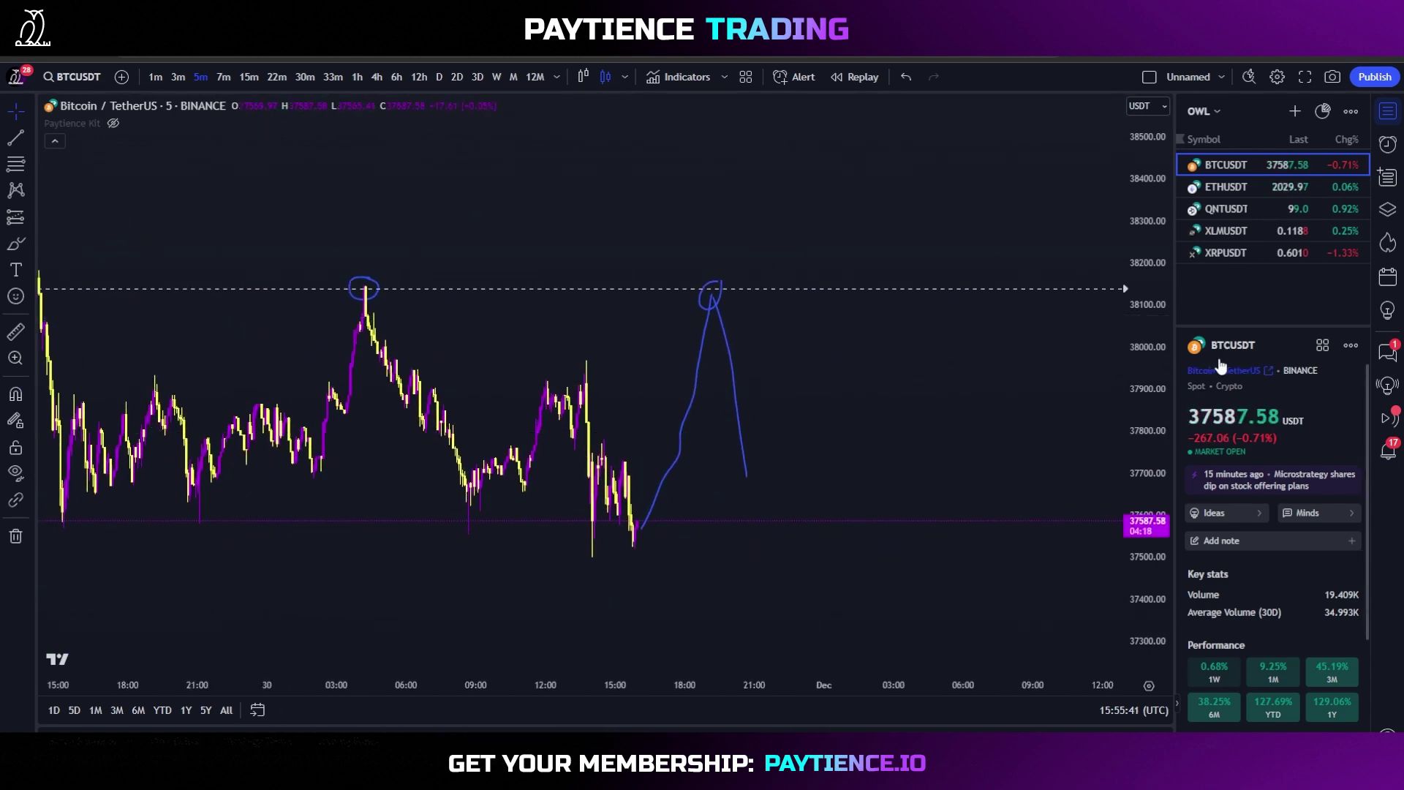
Show the Alerts panel with BTC CROSSING FOR SHORT and check the Alerts log options.
{"action": "left_click", "coordinate": [1389, 145]}
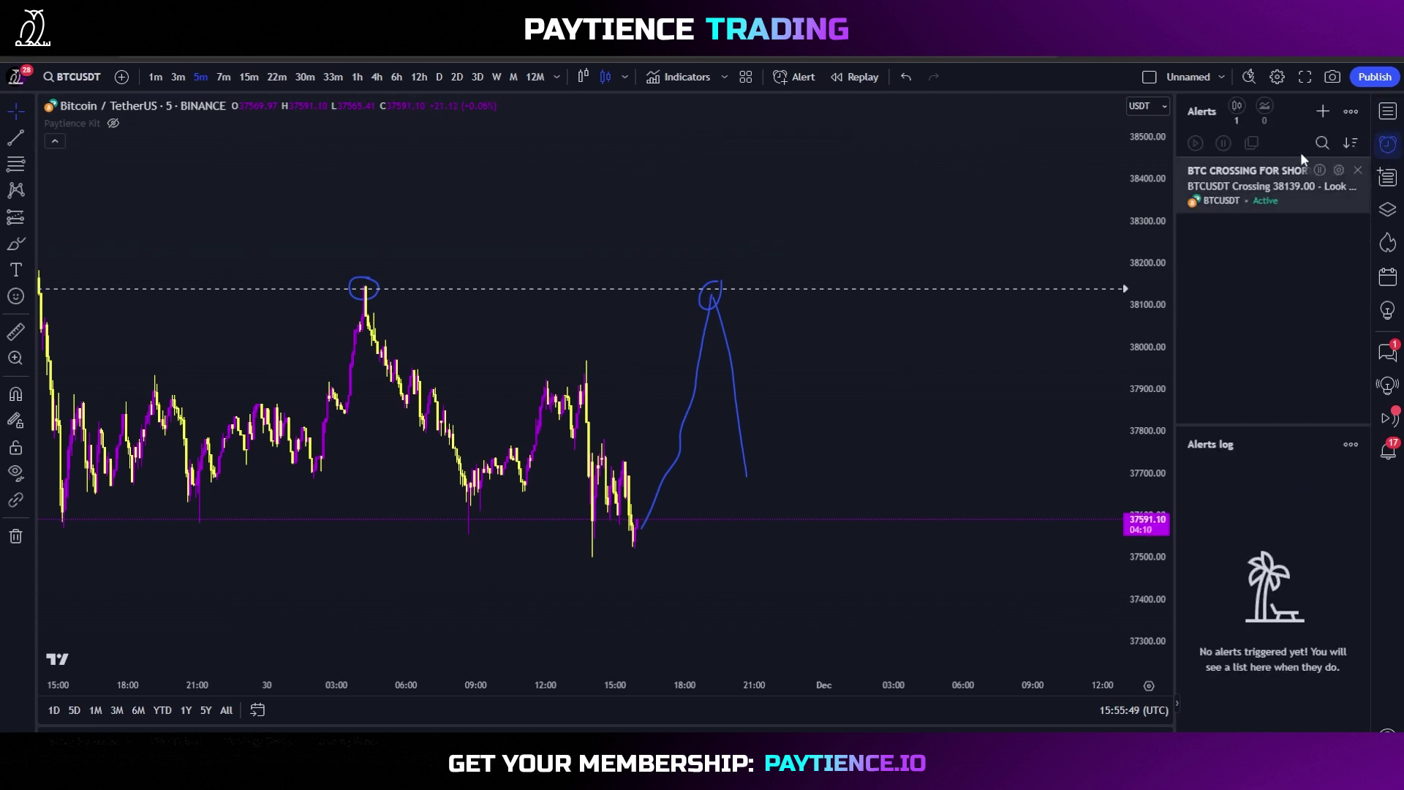
{"action": "mouse_move", "coordinate": [1216, 212]}
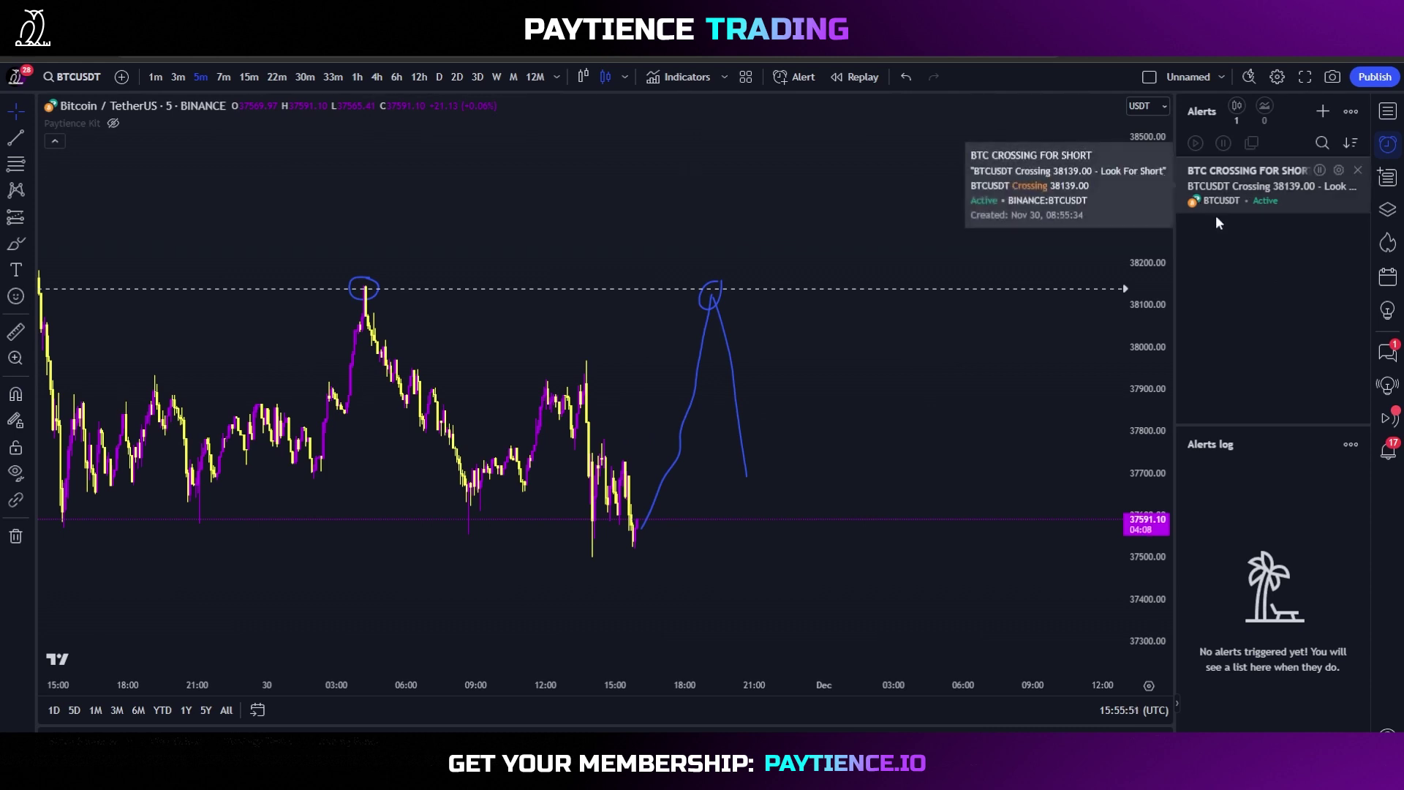
{"action": "left_click", "coordinate": [1349, 445]}
{"action": "left_click", "coordinate": [1347, 446]}
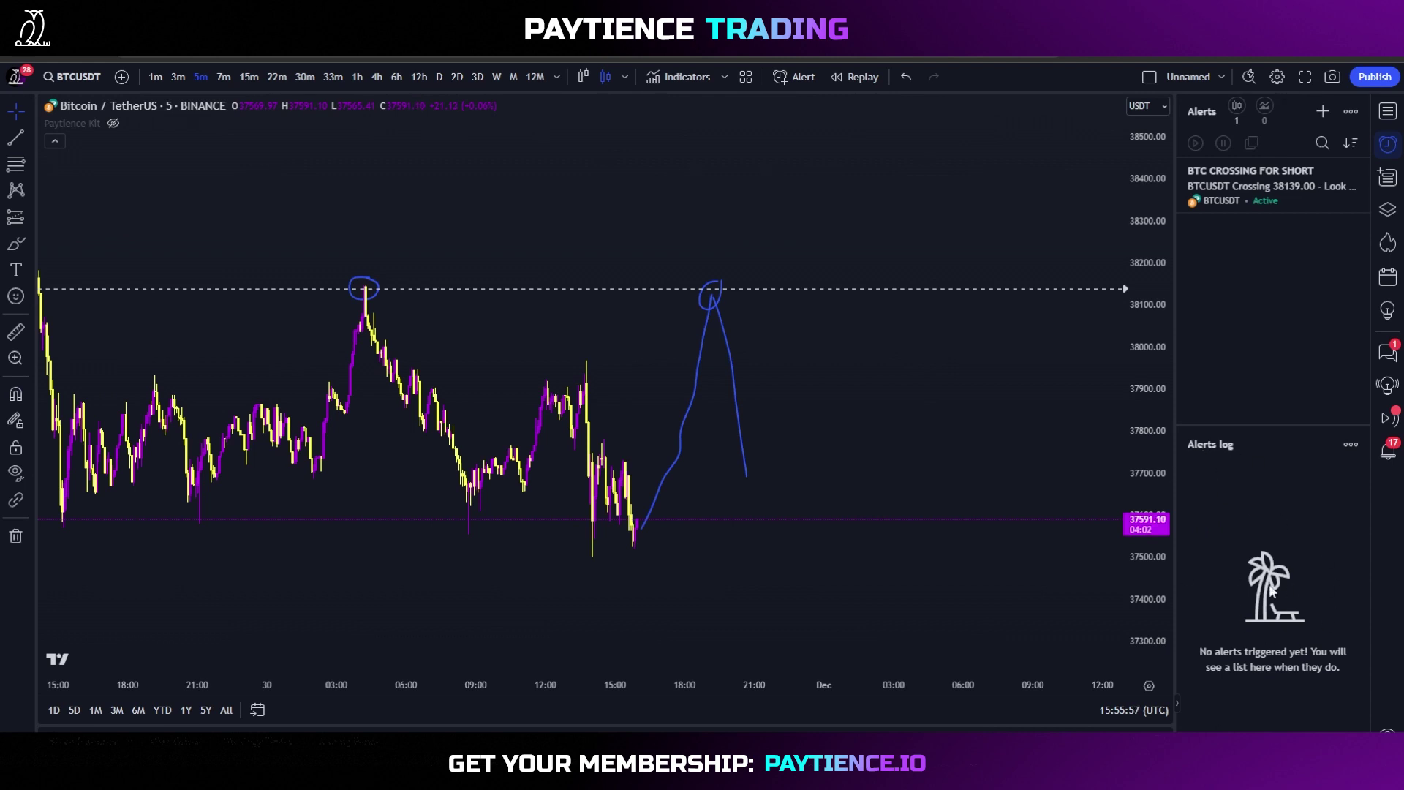
Scroll the chart and start a new Create Alert form on BTCUSDT.
{"action": "scroll", "coordinate": [881, 456], "scroll_direction": "down", "scroll_amount": 2}
{"action": "scroll", "coordinate": [881, 456], "scroll_direction": "up", "scroll_amount": 3}
{"action": "scroll", "coordinate": [881, 456], "scroll_direction": "down", "scroll_amount": 1}
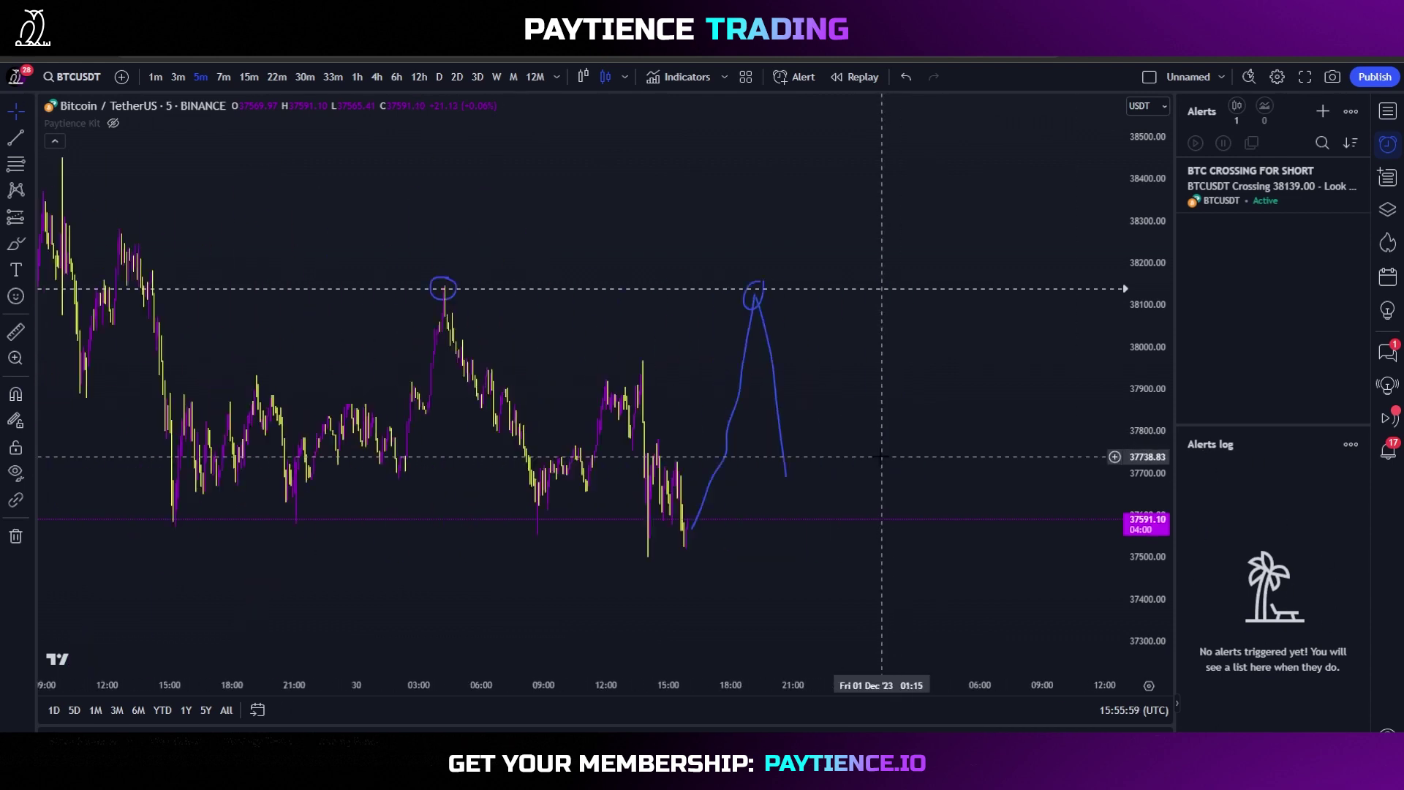
{"action": "scroll", "coordinate": [881, 456], "scroll_direction": "up", "scroll_amount": 3}
{"action": "scroll", "coordinate": [850, 434], "scroll_direction": "down", "scroll_amount": 1}
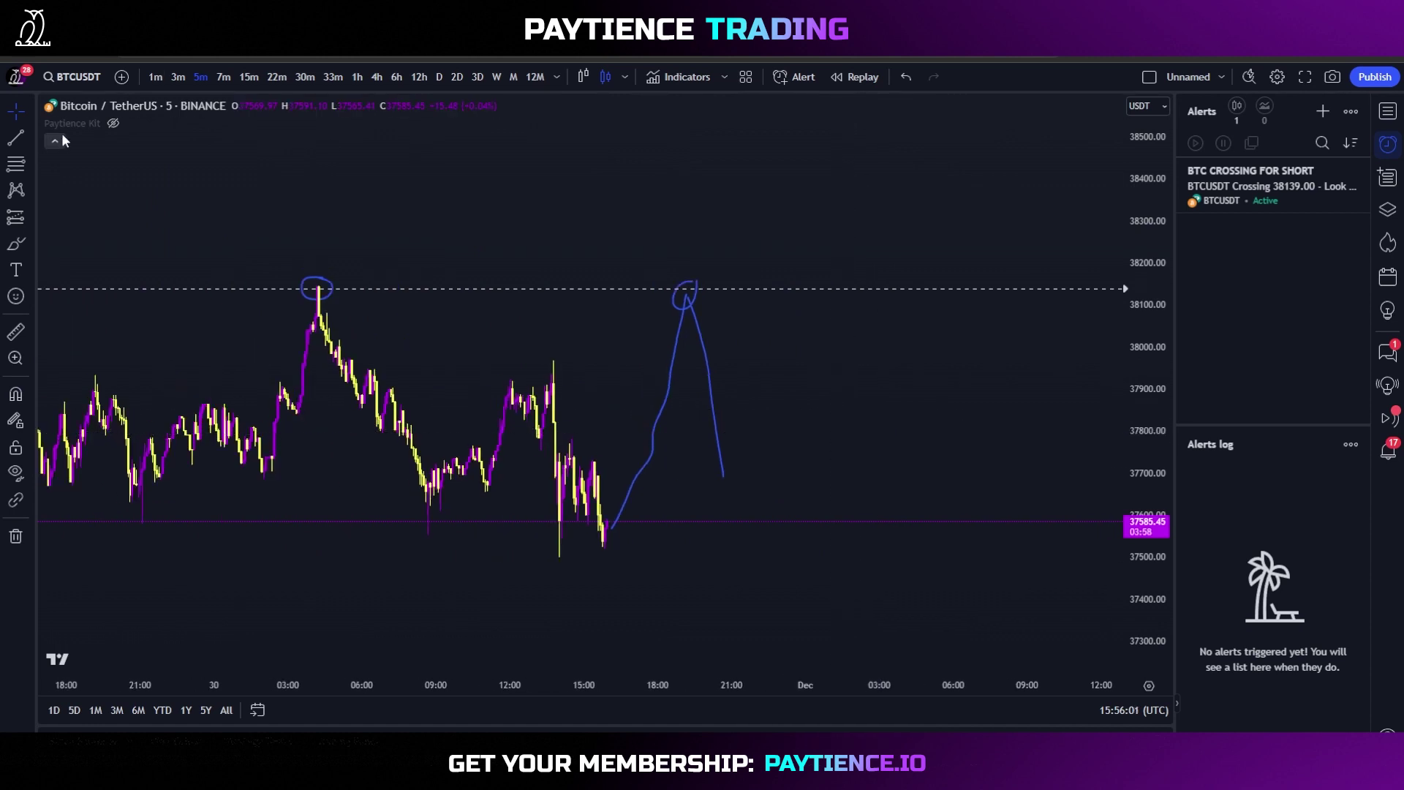
{"action": "scroll", "coordinate": [720, 353], "scroll_direction": "down", "scroll_amount": 1}
{"action": "scroll", "coordinate": [720, 353], "scroll_direction": "down", "scroll_amount": 1}
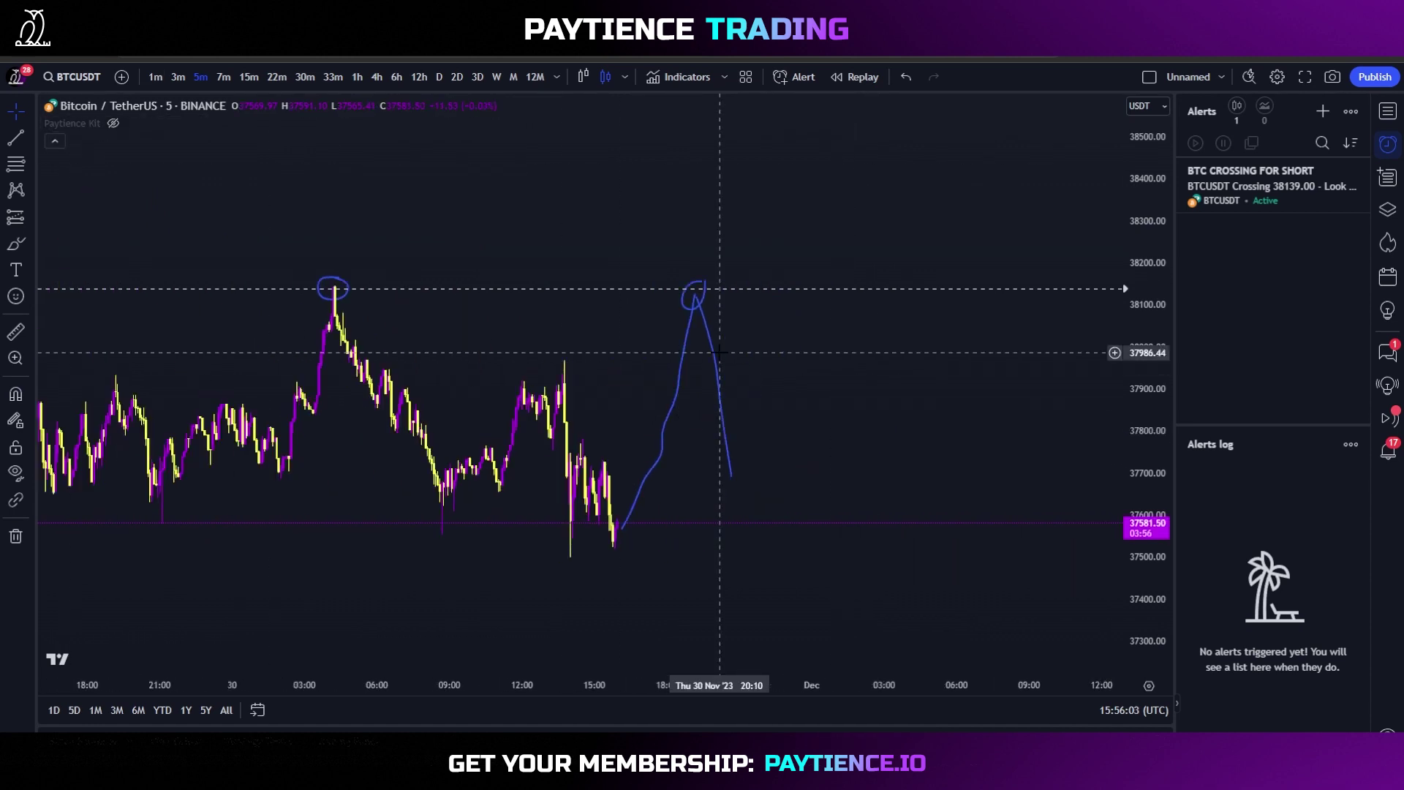
{"action": "scroll", "coordinate": [719, 352], "scroll_direction": "up", "scroll_amount": 1}
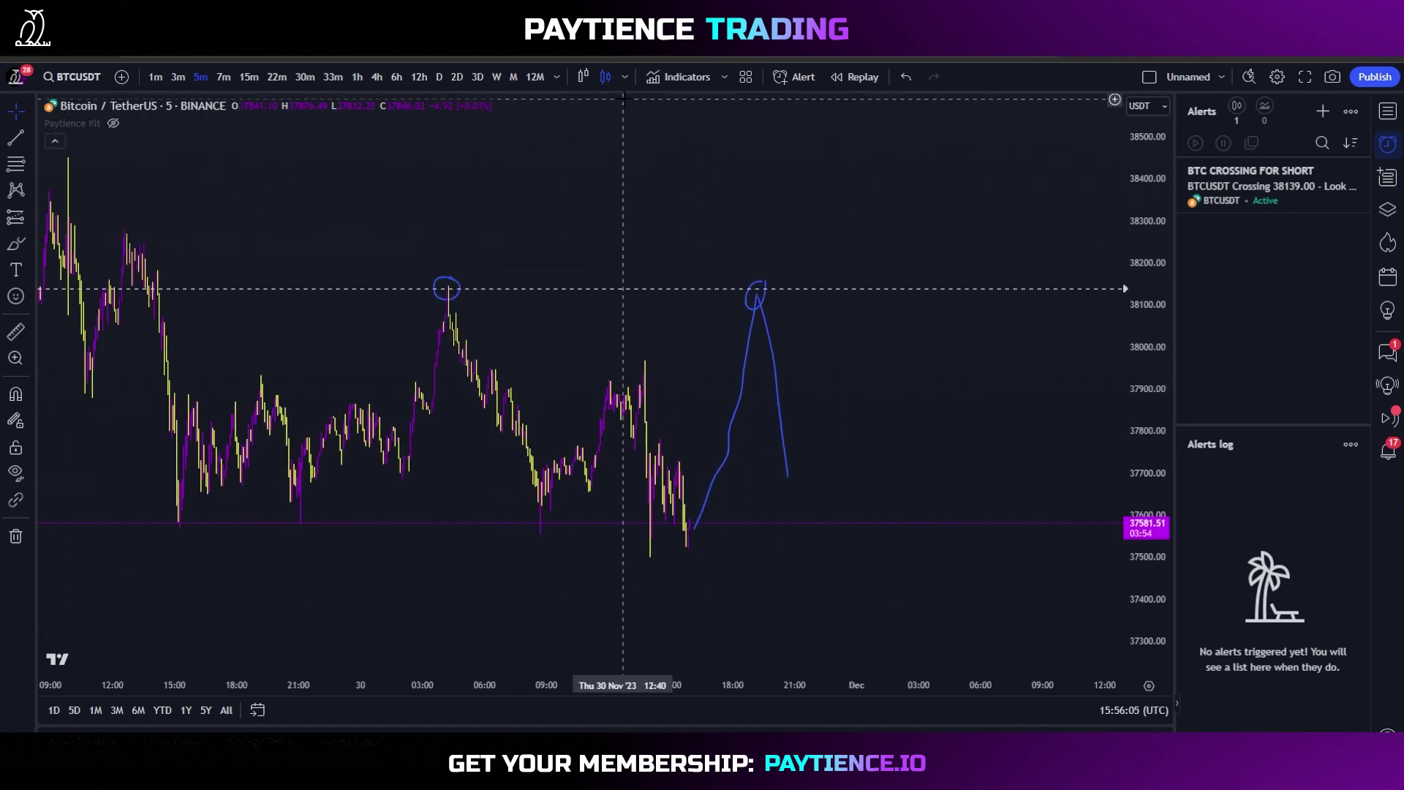
{"action": "left_click", "coordinate": [795, 77]}
Try the Greater Than and Entering Channel alert conditions.
{"action": "left_click", "coordinate": [650, 266]}
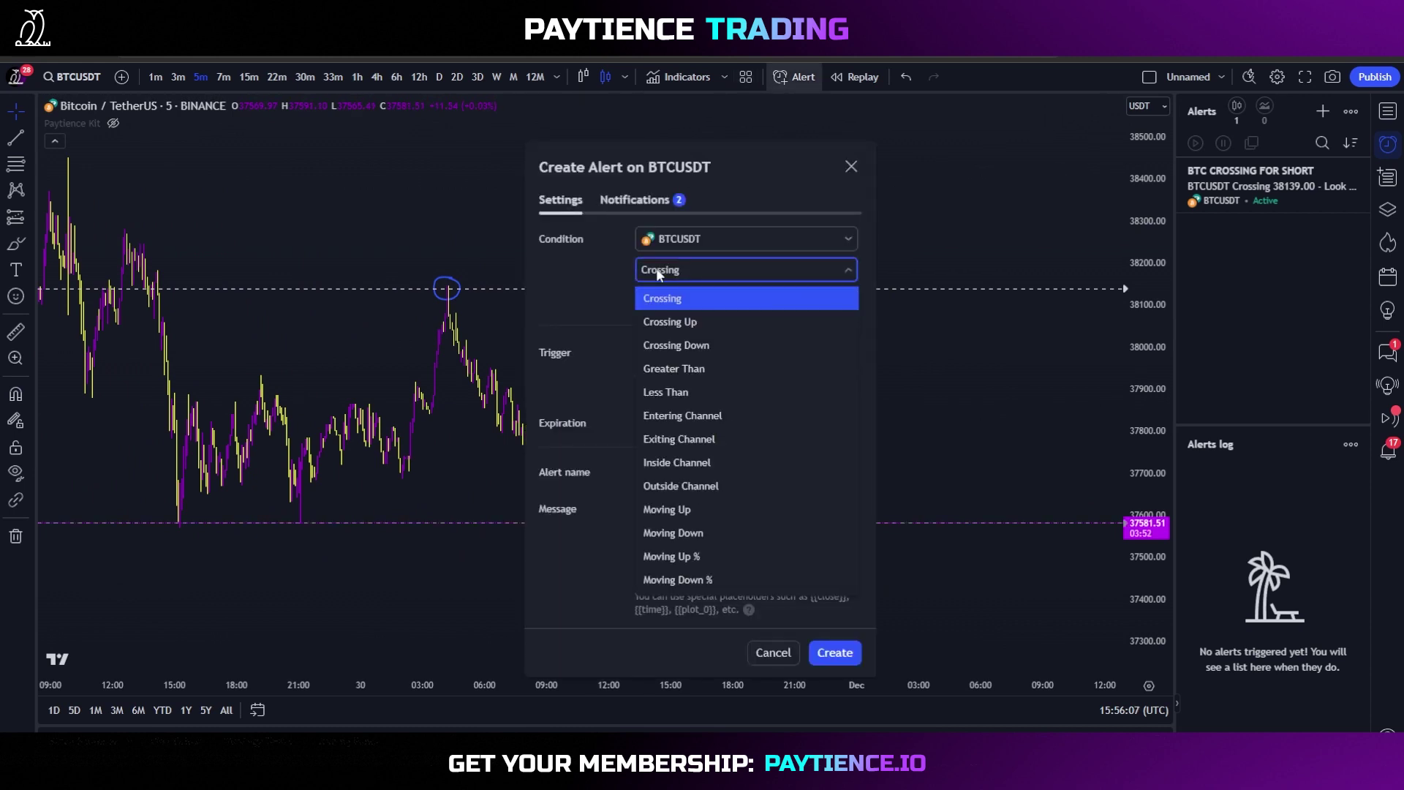
{"action": "left_click", "coordinate": [693, 368]}
{"action": "left_click", "coordinate": [704, 267]}
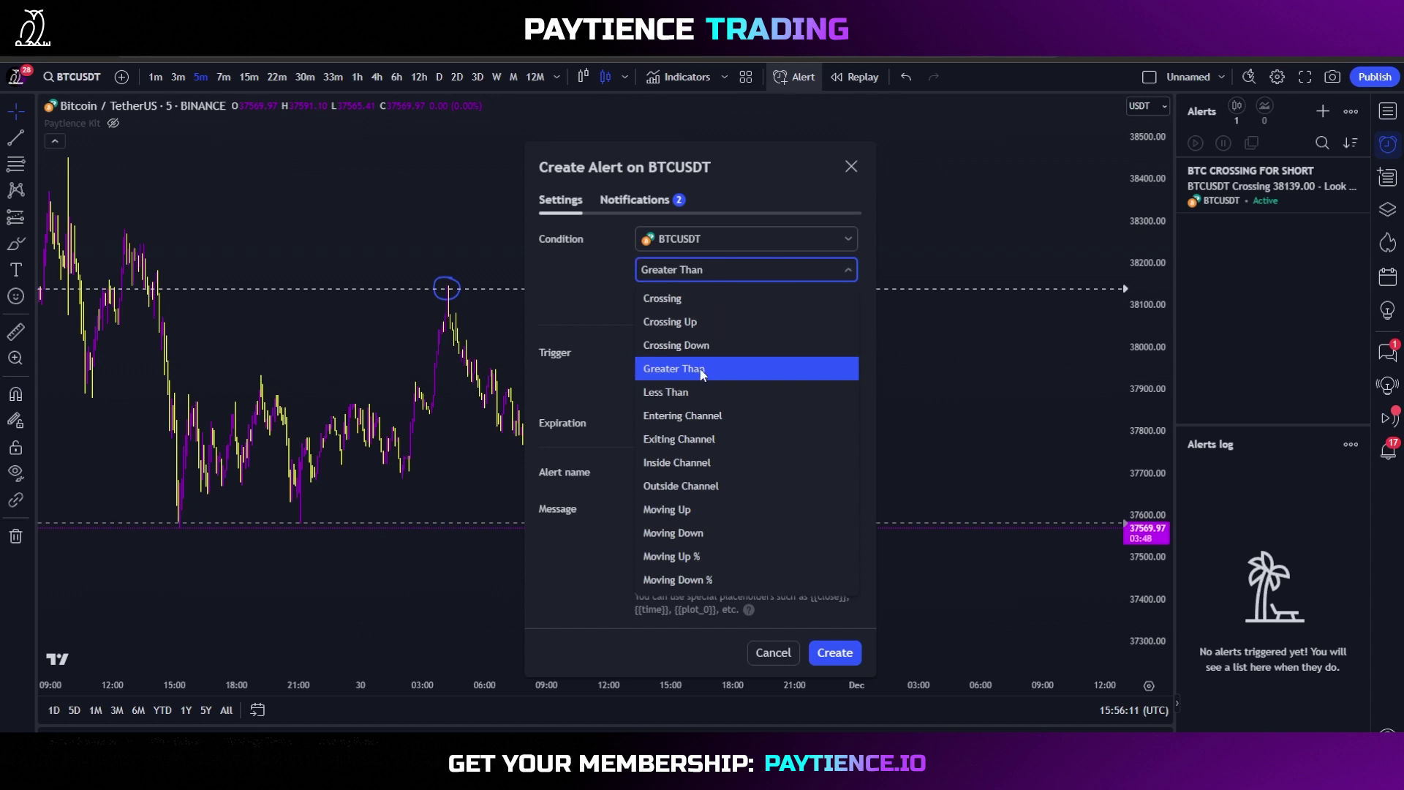
{"action": "left_click", "coordinate": [700, 370]}
{"action": "left_click", "coordinate": [703, 272]}
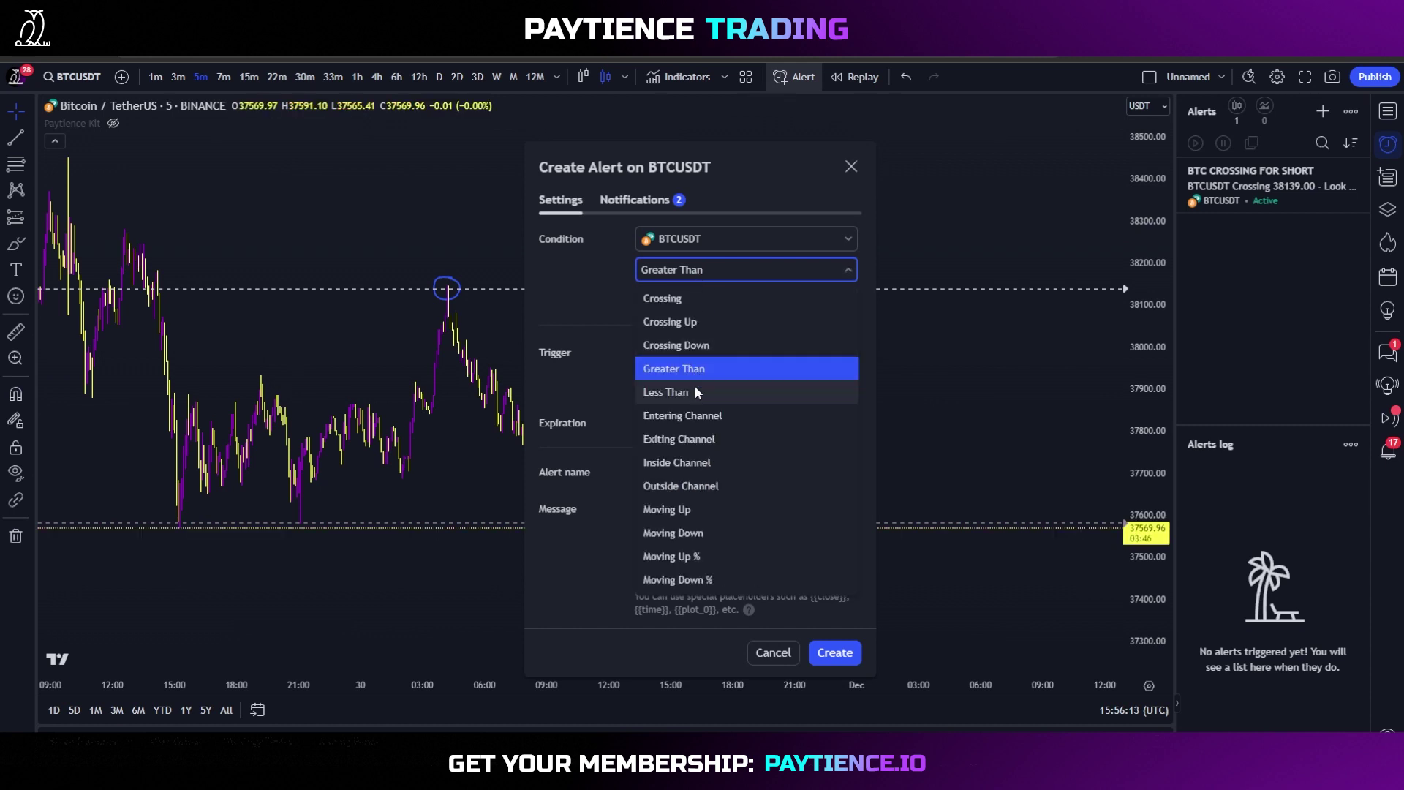
{"action": "left_click", "coordinate": [706, 415]}
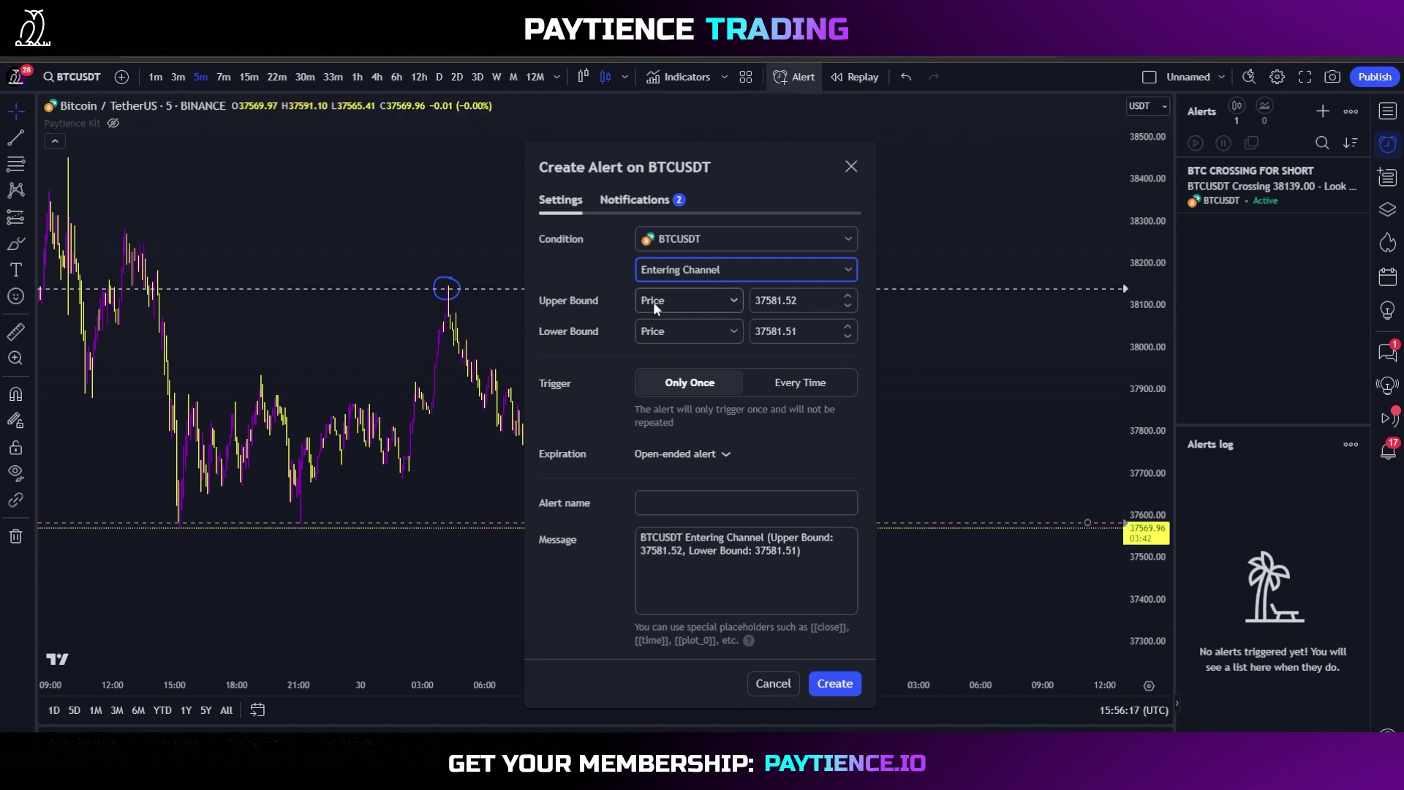
{"action": "left_click", "coordinate": [702, 267]}
{"action": "left_click", "coordinate": [612, 282]}
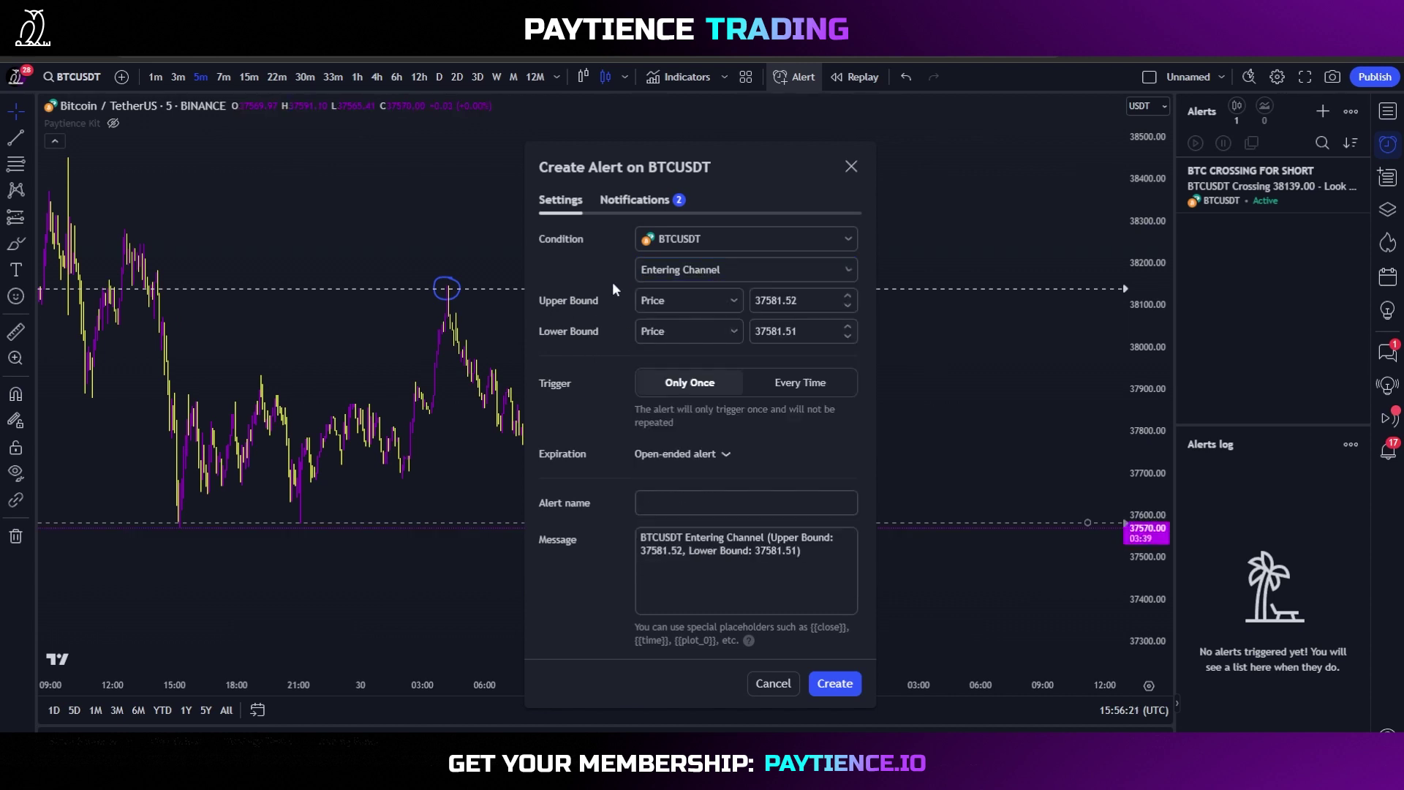
Cycle through Exiting, Inside and Outside Channel, settling on Moving Up % (1.00% in 1 bar).
{"action": "left_click", "coordinate": [696, 282]}
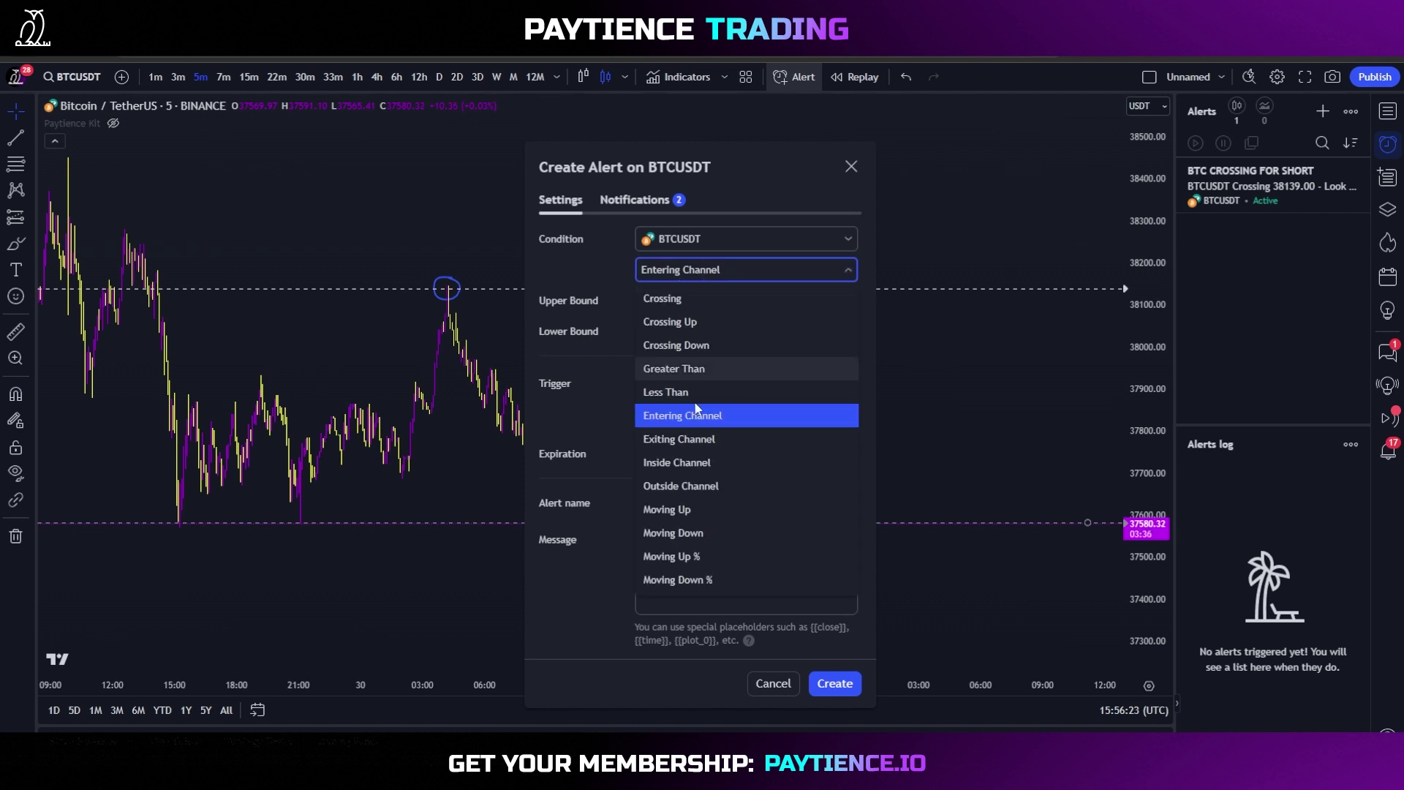
{"action": "left_click", "coordinate": [702, 439]}
{"action": "left_click", "coordinate": [684, 277]}
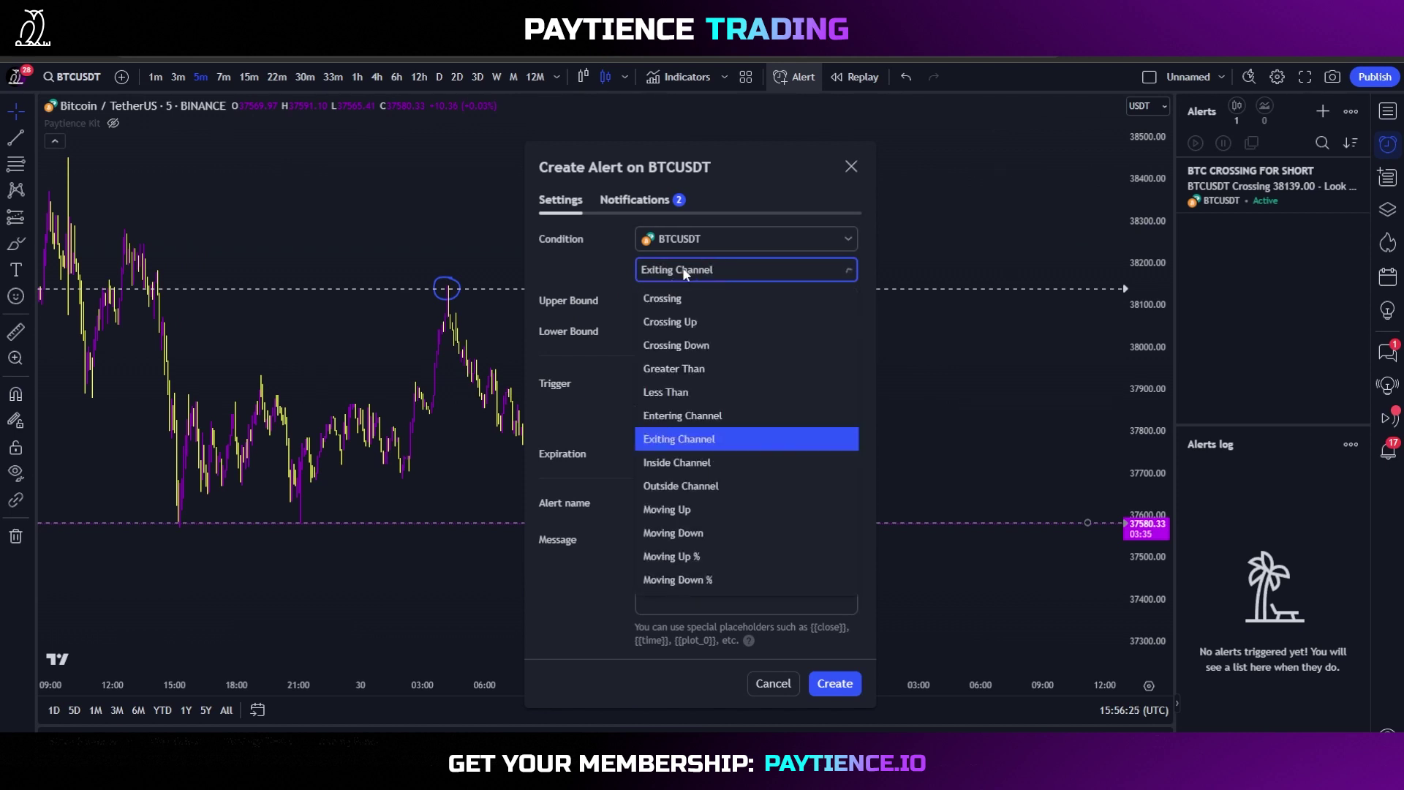
{"action": "left_click", "coordinate": [707, 462]}
{"action": "left_click", "coordinate": [658, 274]}
{"action": "left_click", "coordinate": [683, 485]}
{"action": "left_click", "coordinate": [666, 277]}
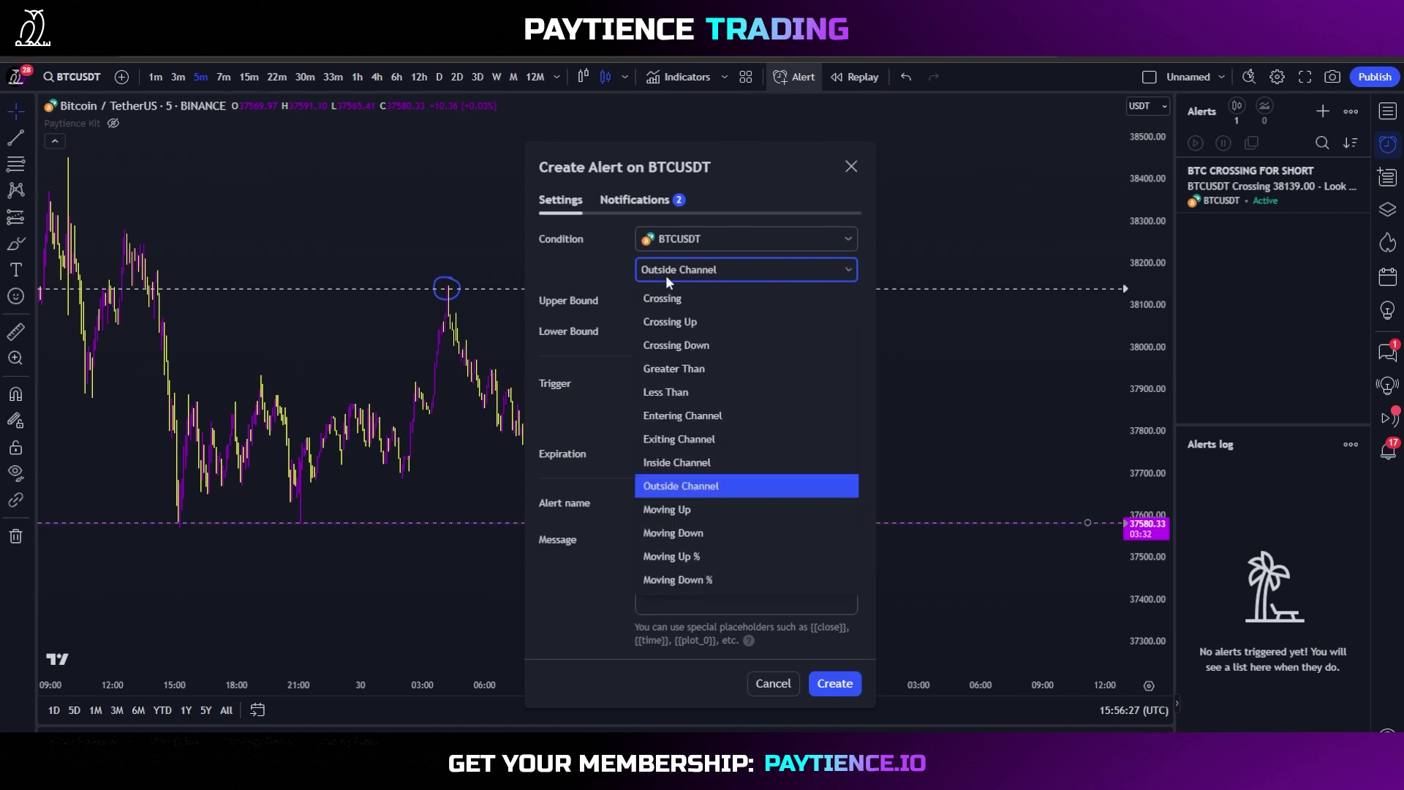
{"action": "left_click", "coordinate": [671, 556]}
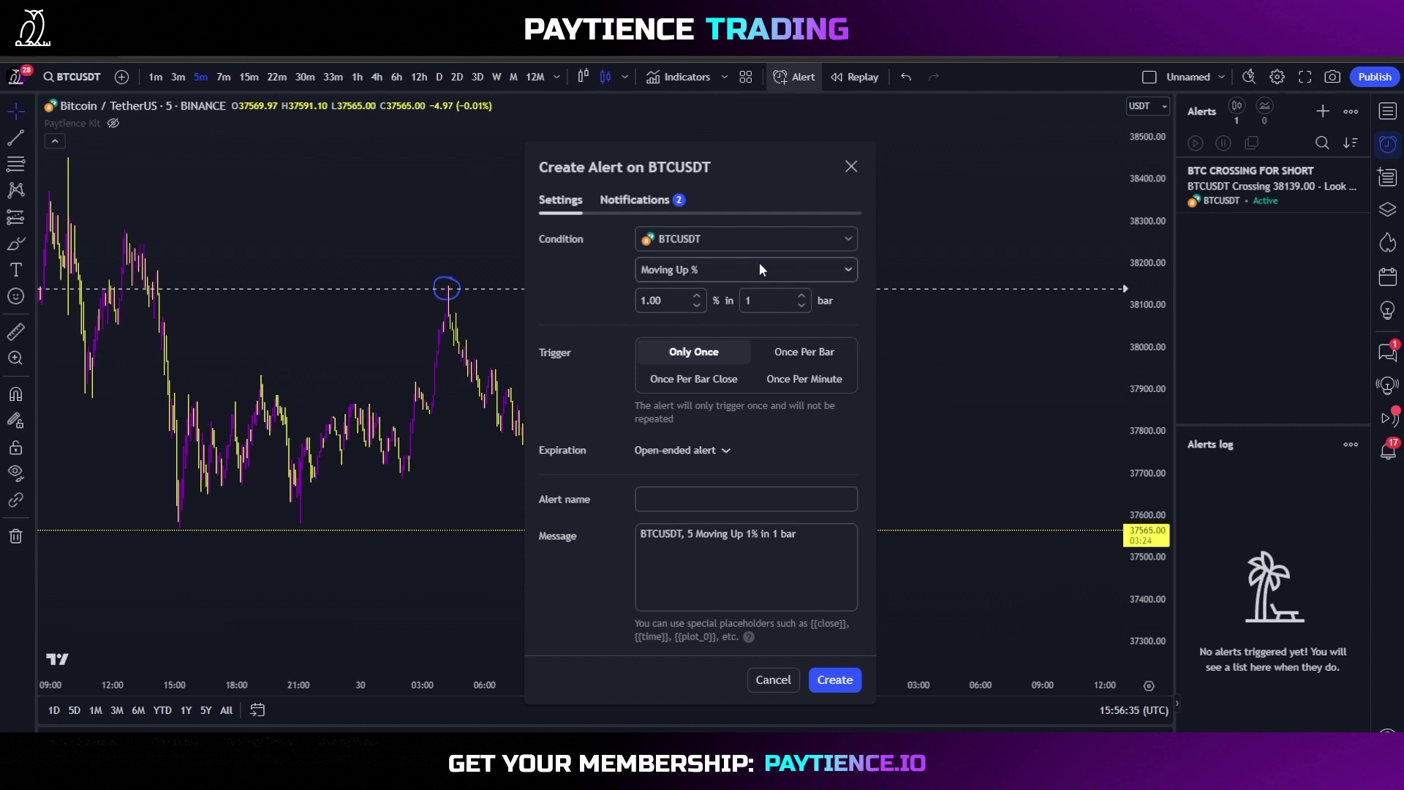
Compare Once Per Bar Close, Only Once, Once Per Bar and Once Per Minute triggers, then cancel the alert.
{"action": "left_click", "coordinate": [707, 382]}
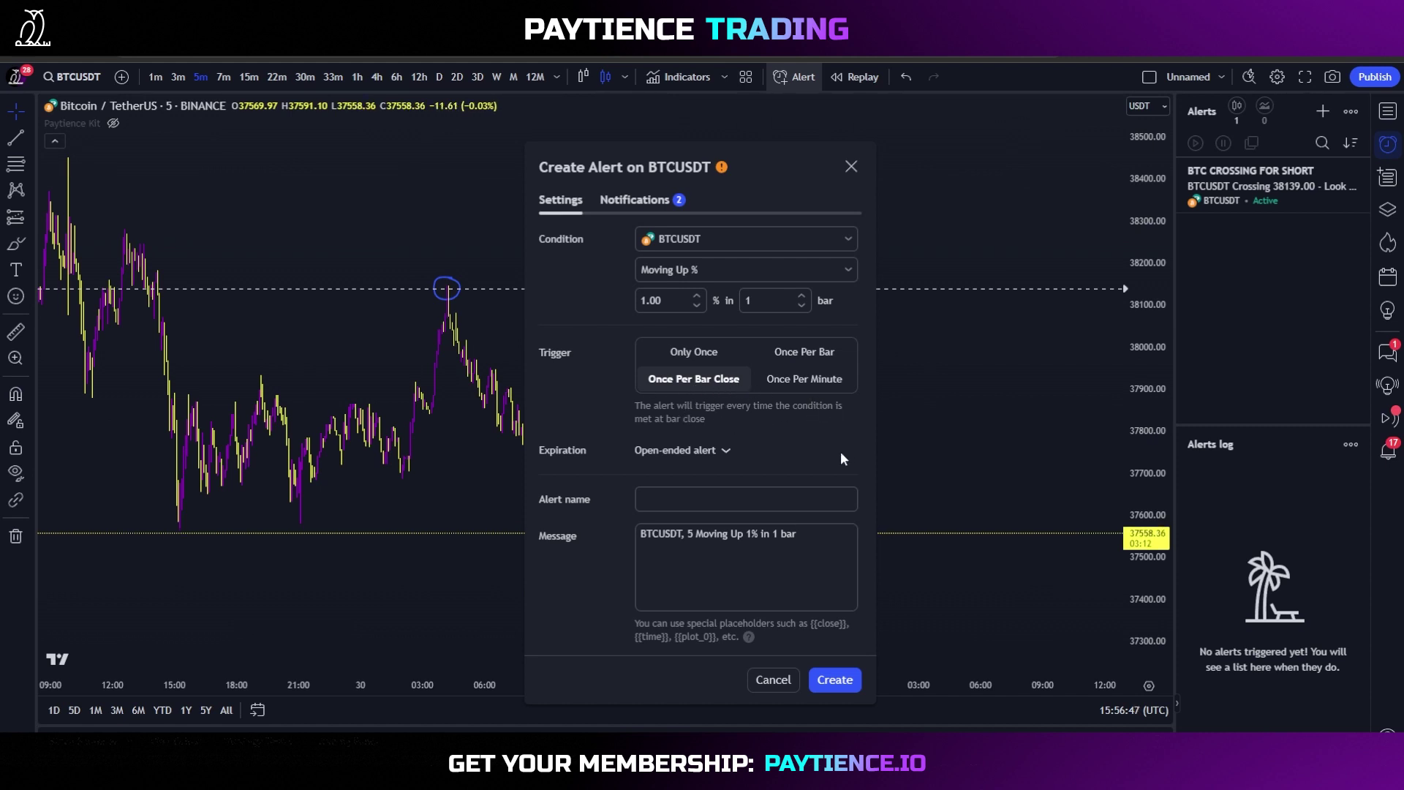
{"action": "left_click", "coordinate": [720, 348]}
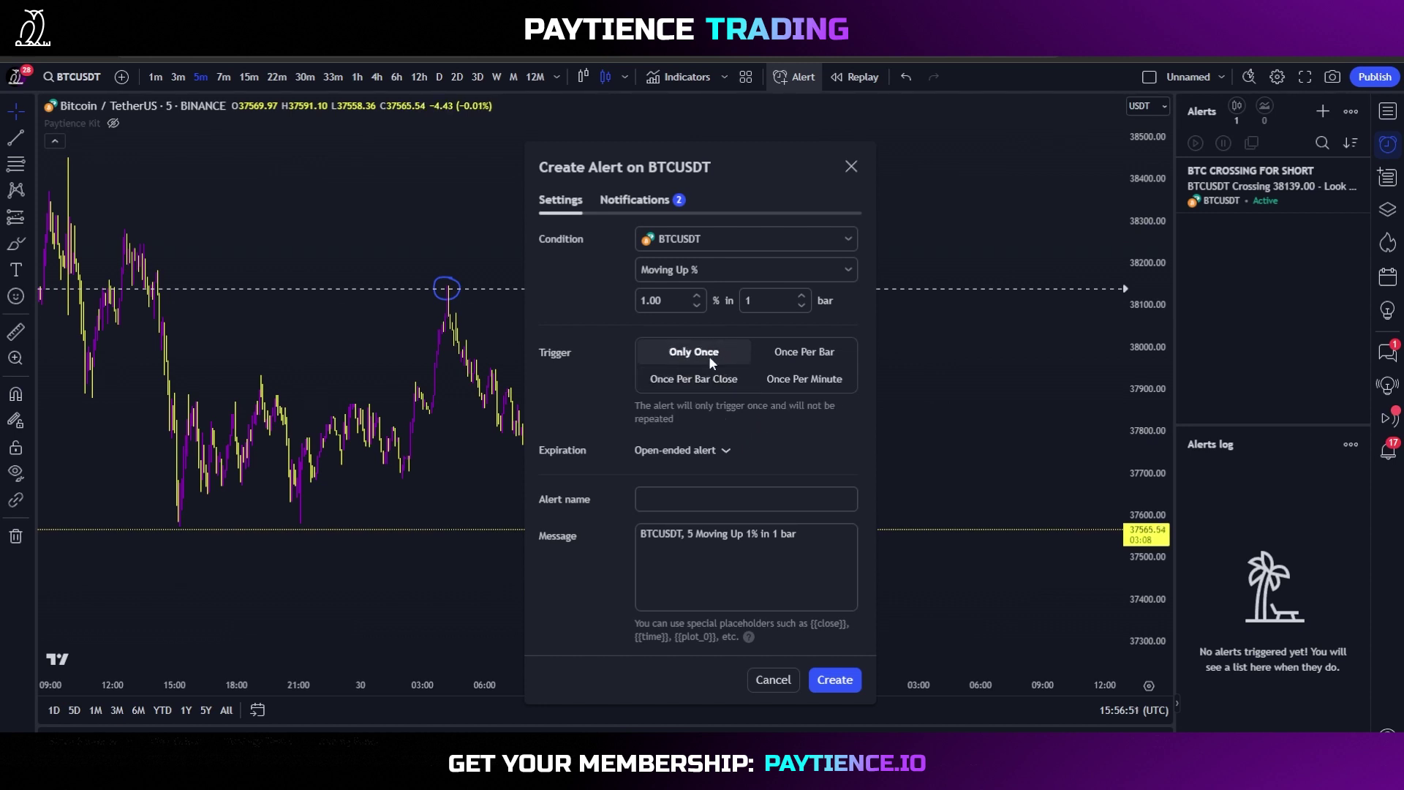
{"action": "left_click", "coordinate": [810, 355]}
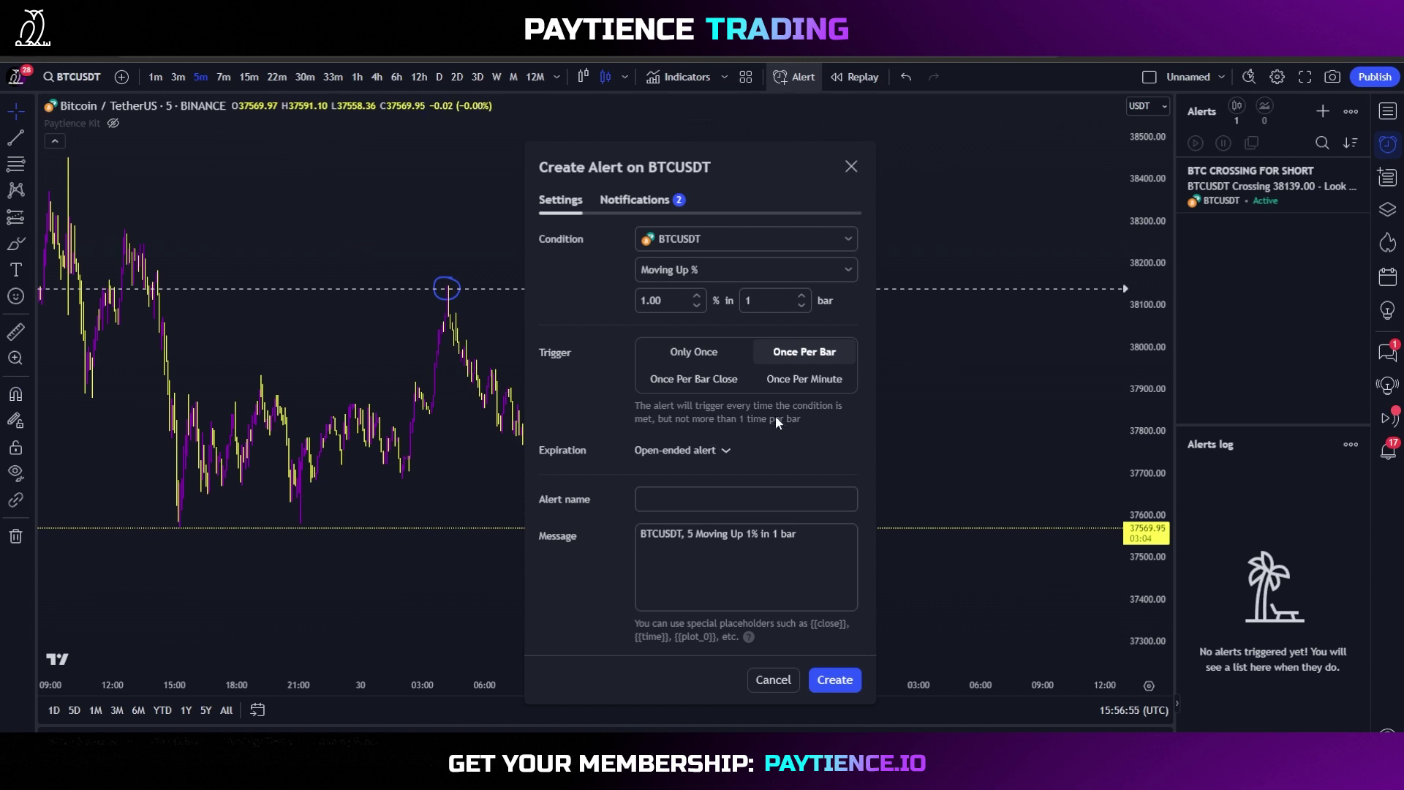
{"action": "left_click", "coordinate": [803, 380]}
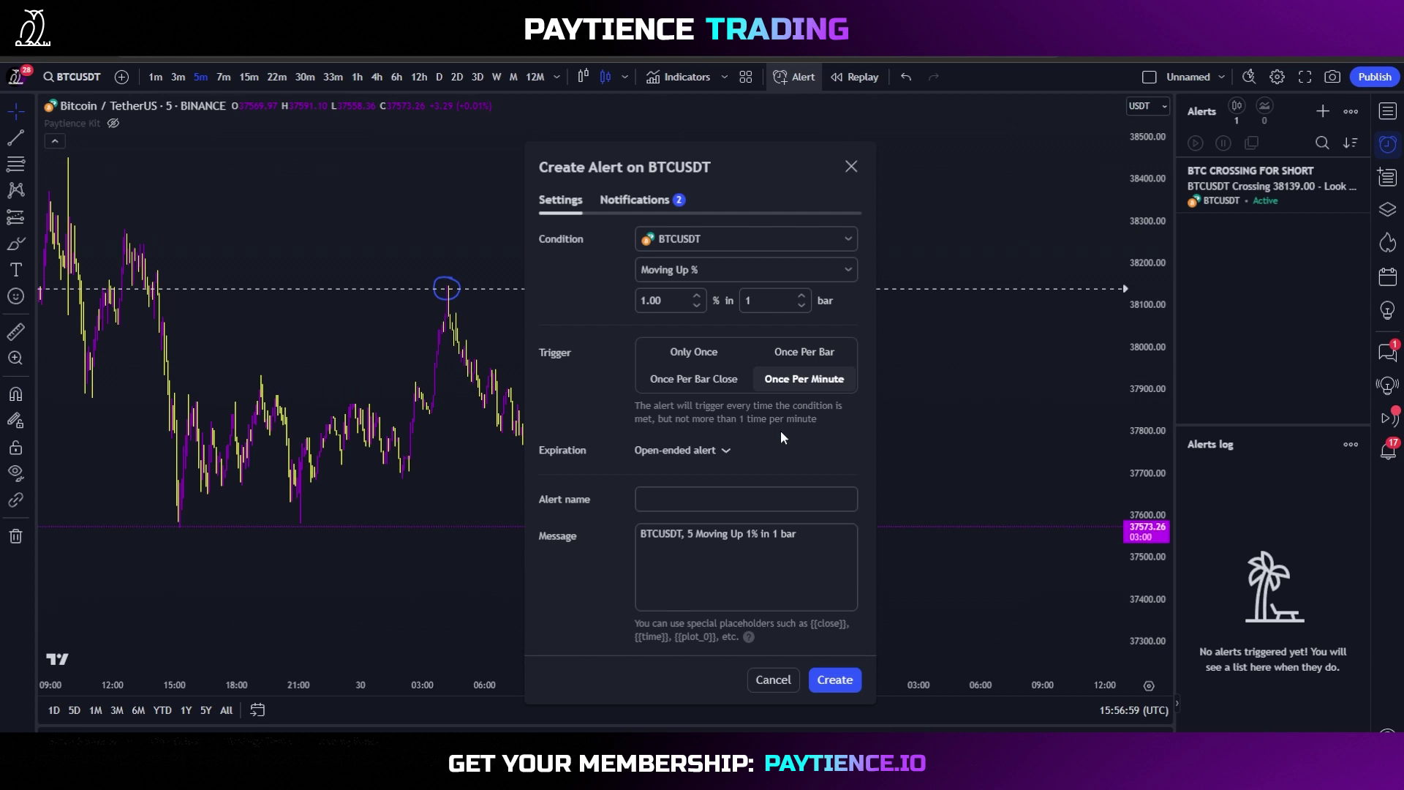
{"action": "left_click", "coordinate": [773, 679]}
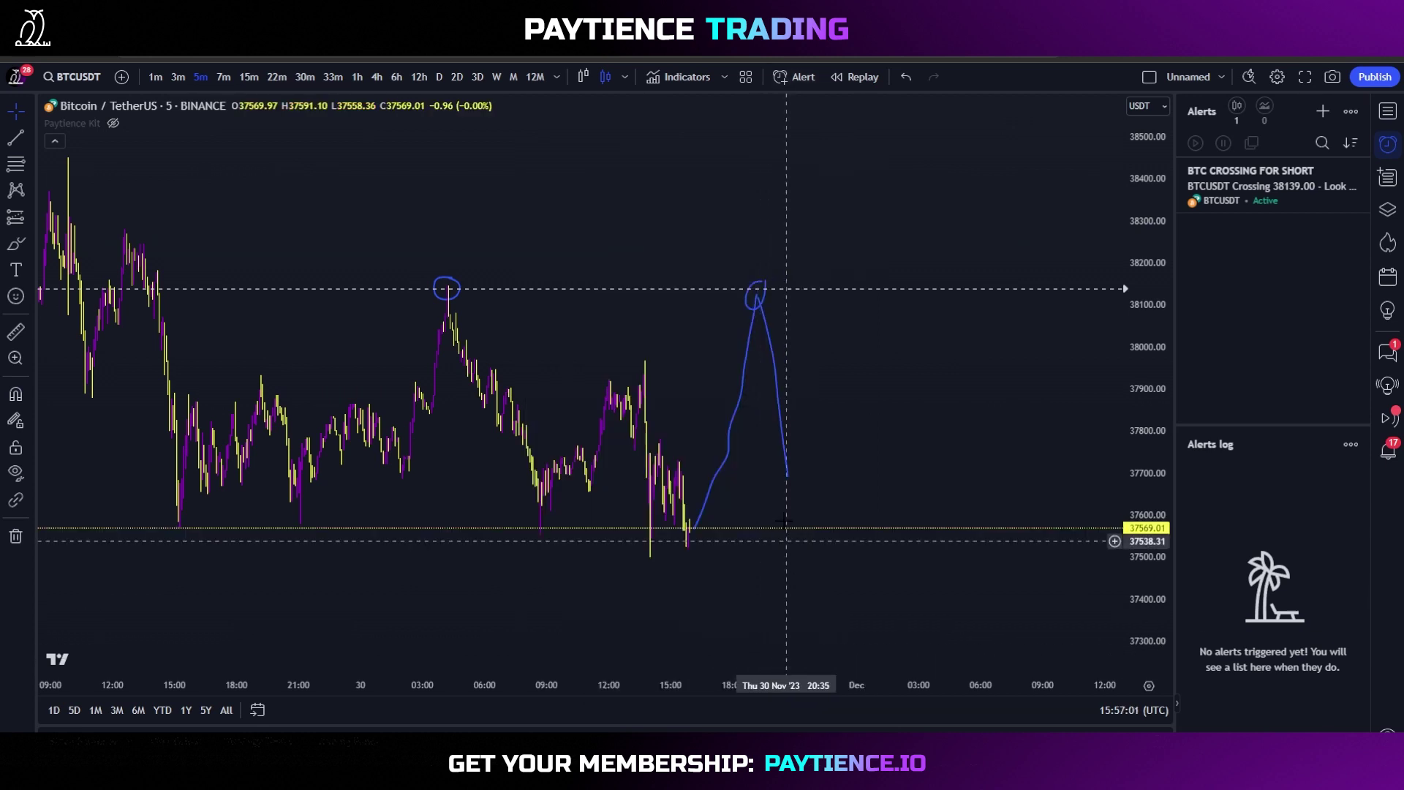
{"action": "scroll", "coordinate": [764, 435], "scroll_direction": "down", "scroll_amount": 3}
{"action": "scroll", "coordinate": [765, 435], "scroll_direction": "up", "scroll_amount": 3}
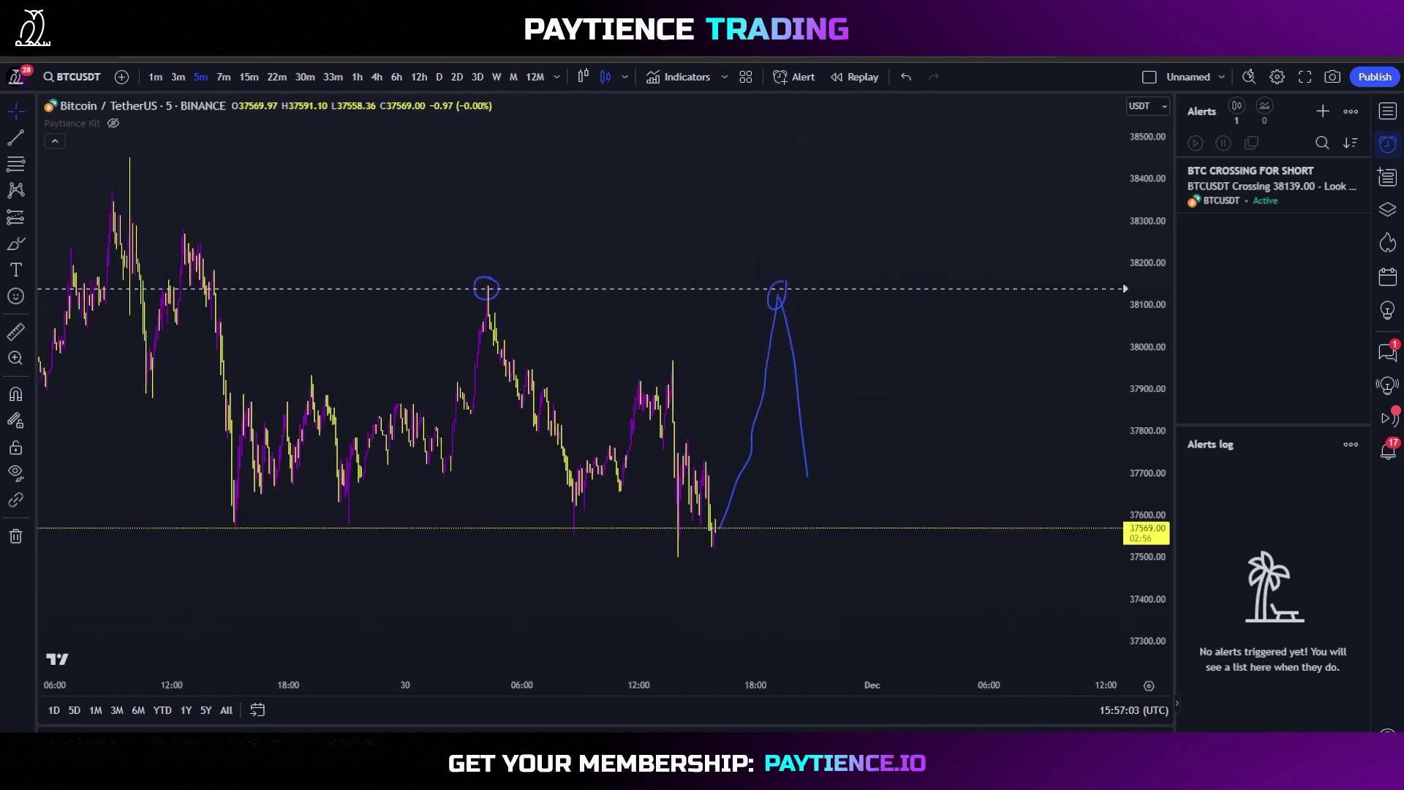